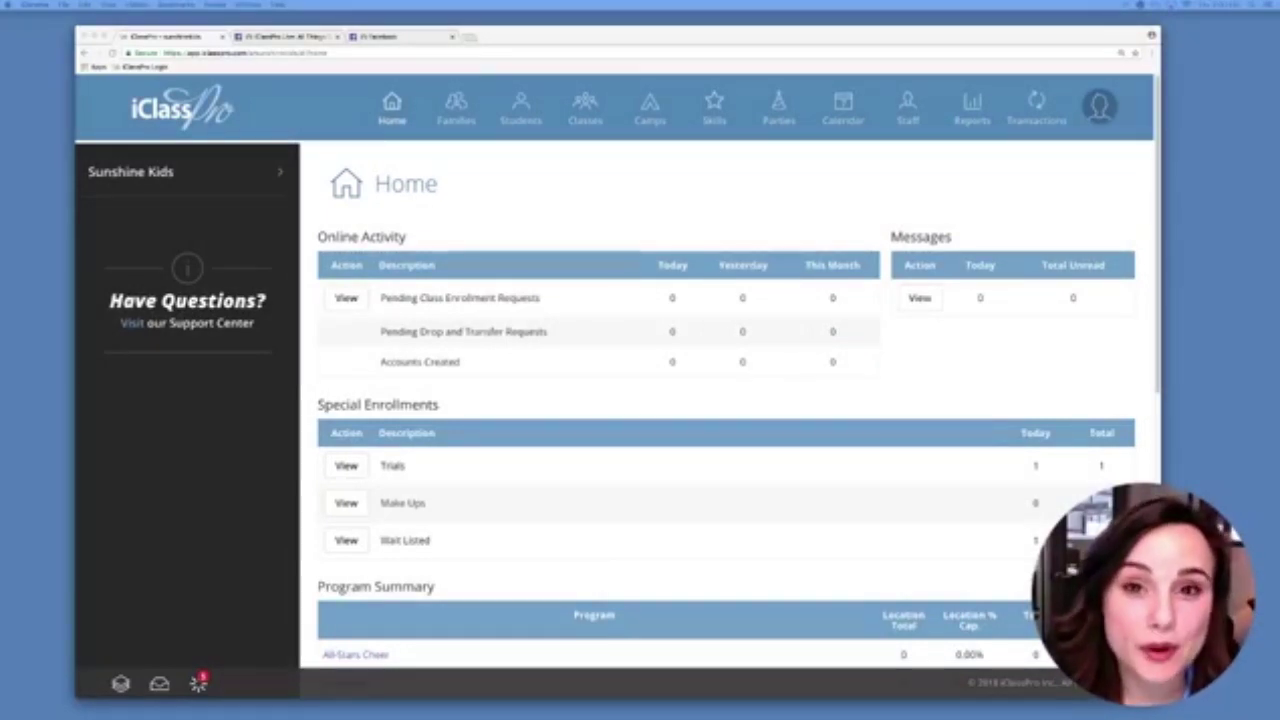
Open the Skill Tracking section in the general setup settings and bring its skill bank into view
left_click(1099, 105)
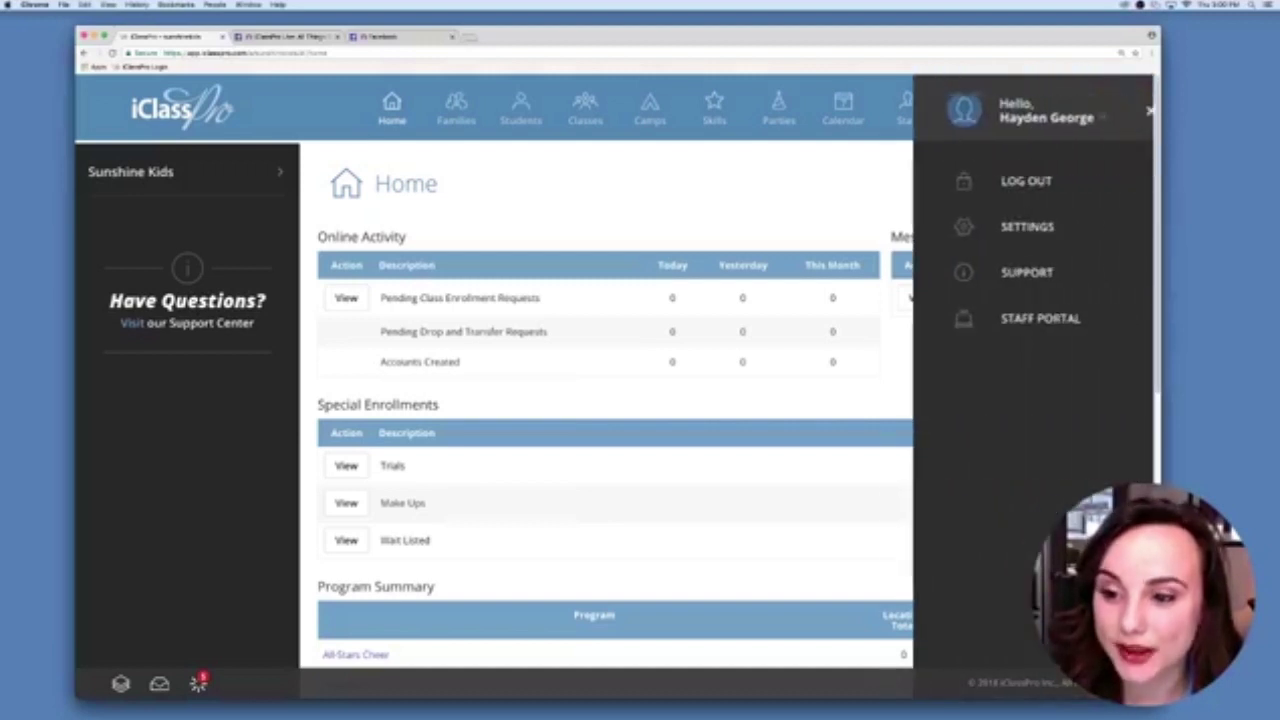
left_click(1021, 243)
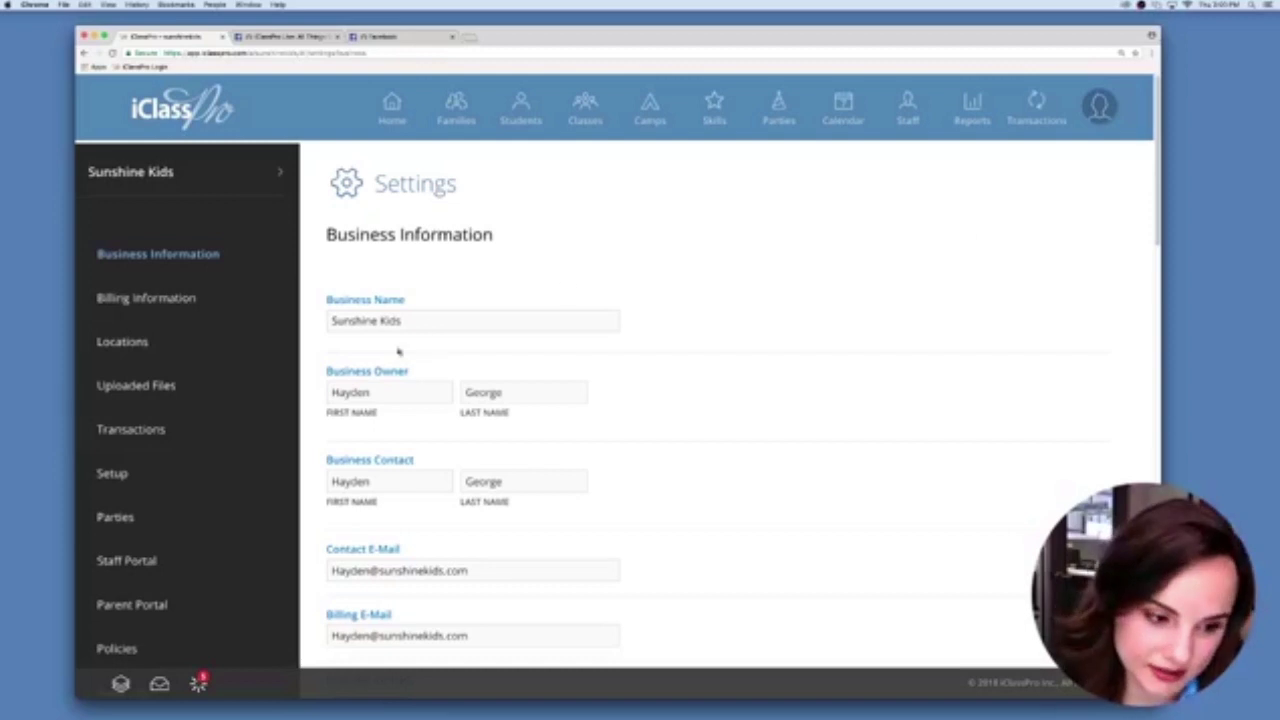
left_click(197, 479)
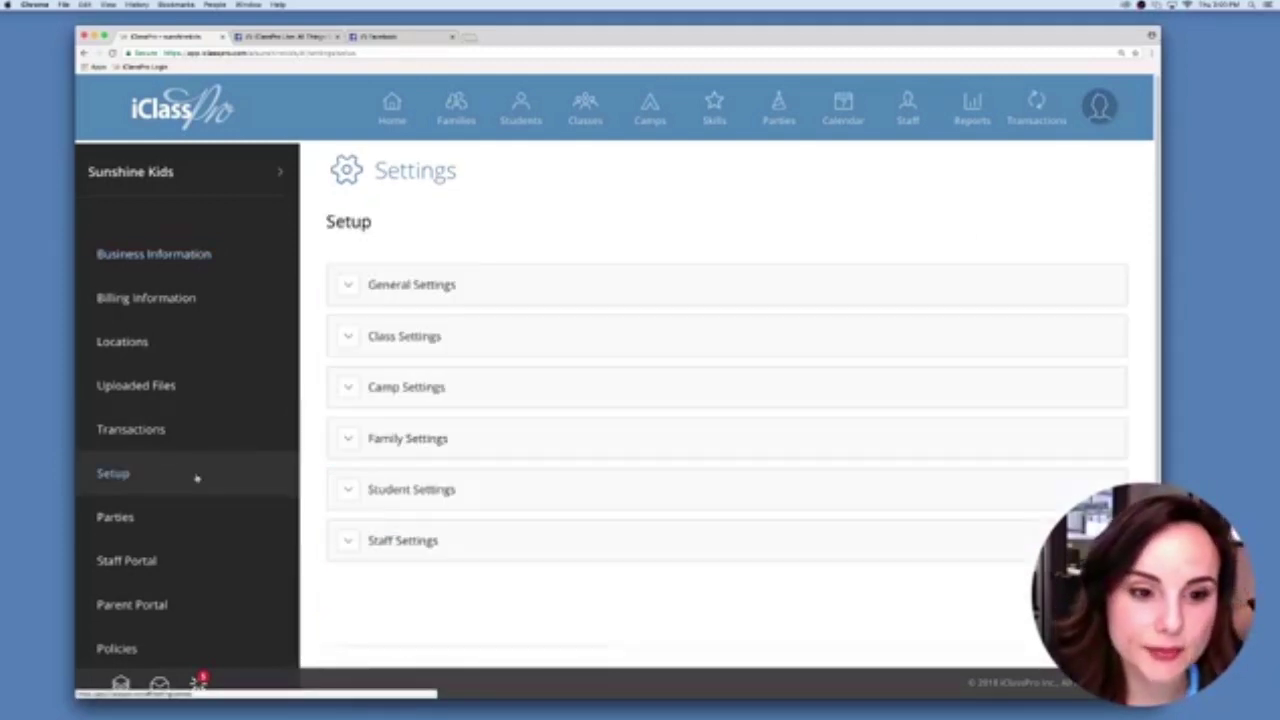
left_click(367, 294)
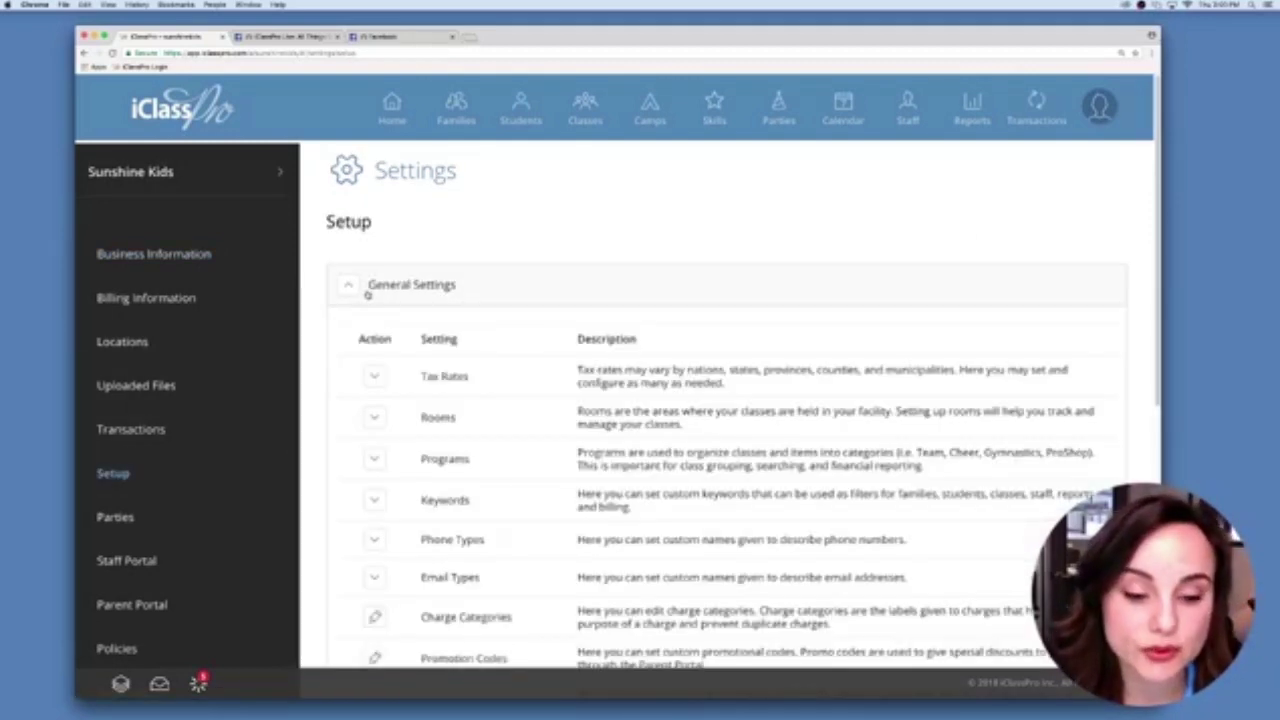
scroll(414, 375, "down", 2)
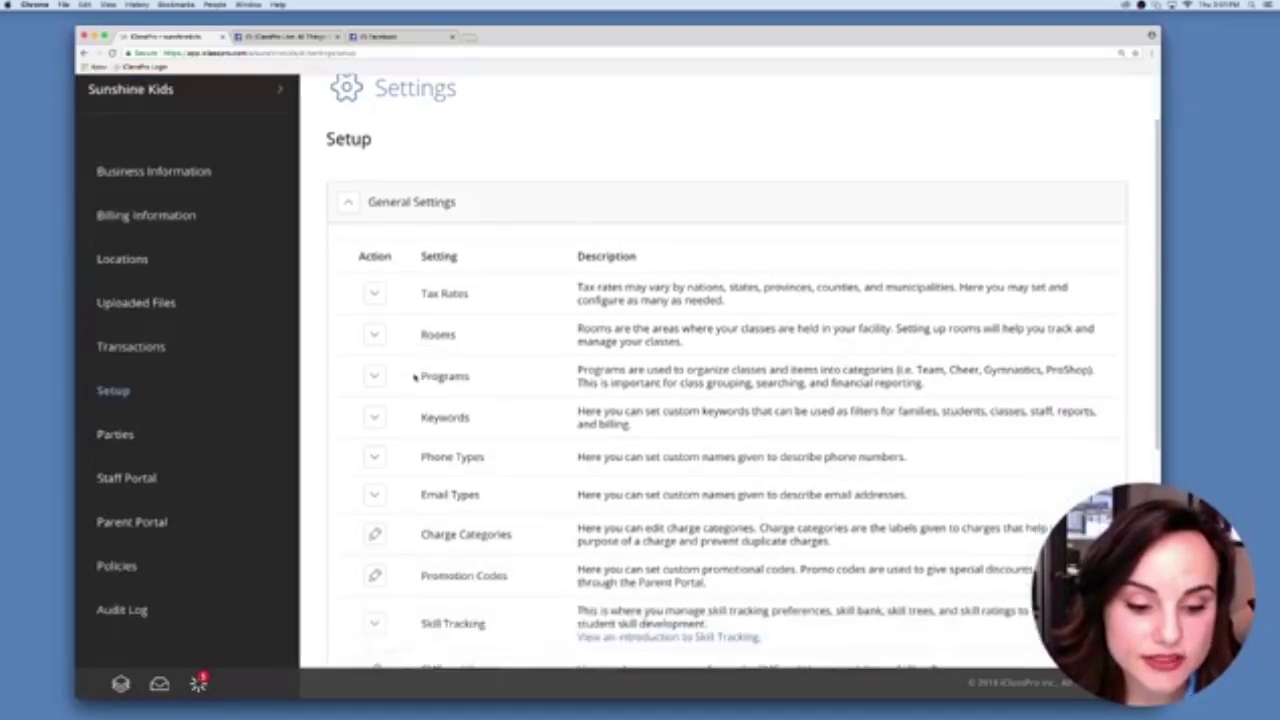
scroll(414, 376, "down", 2)
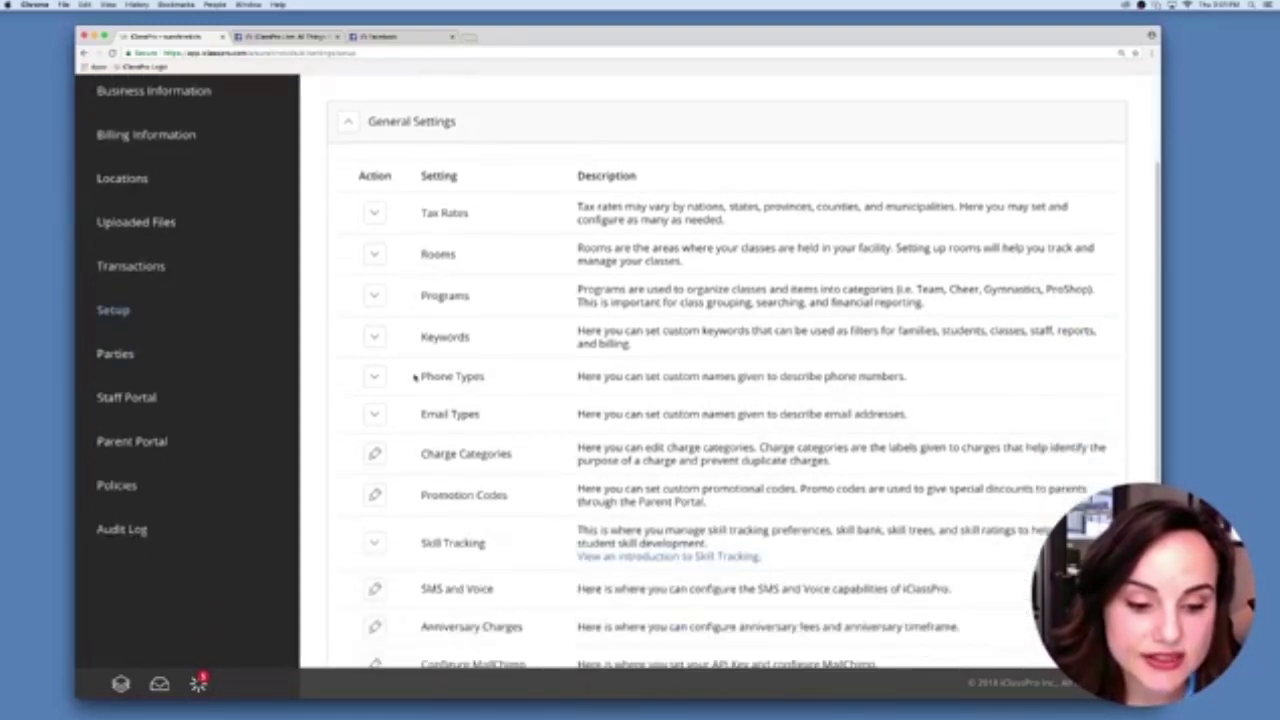
left_click(370, 545)
scroll(425, 545, "down", 8)
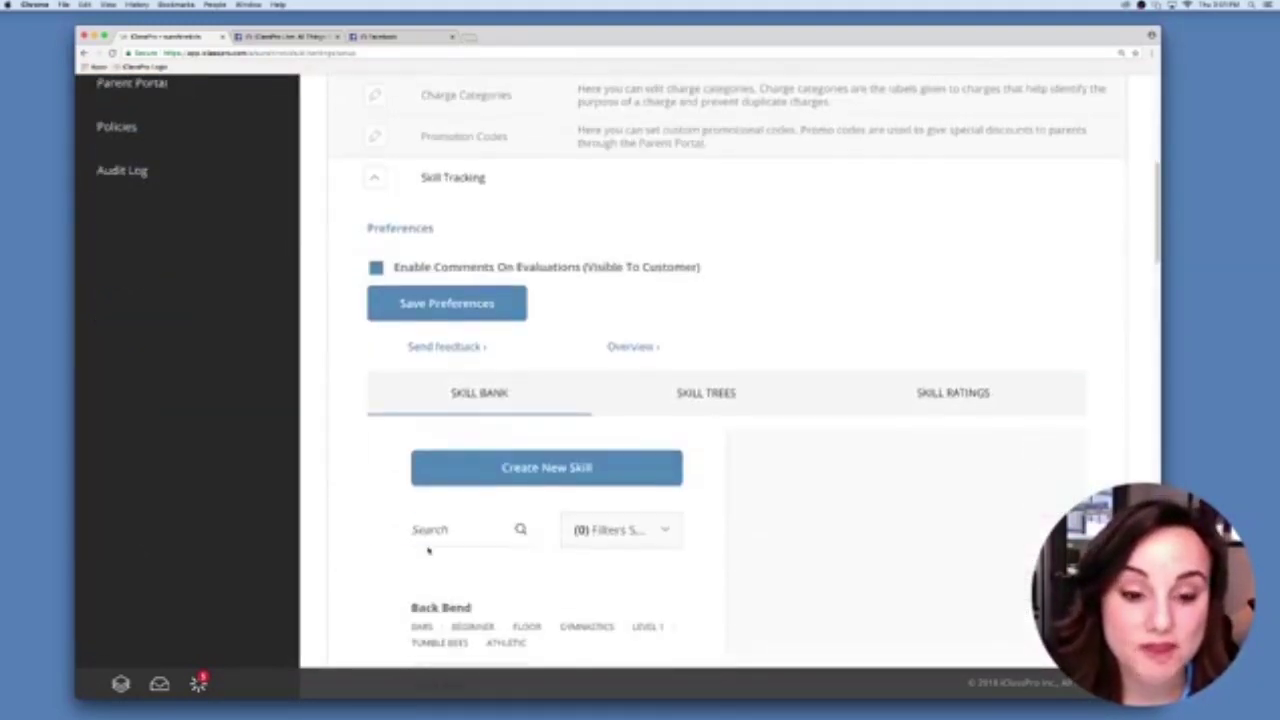
scroll(428, 550, "down", 3)
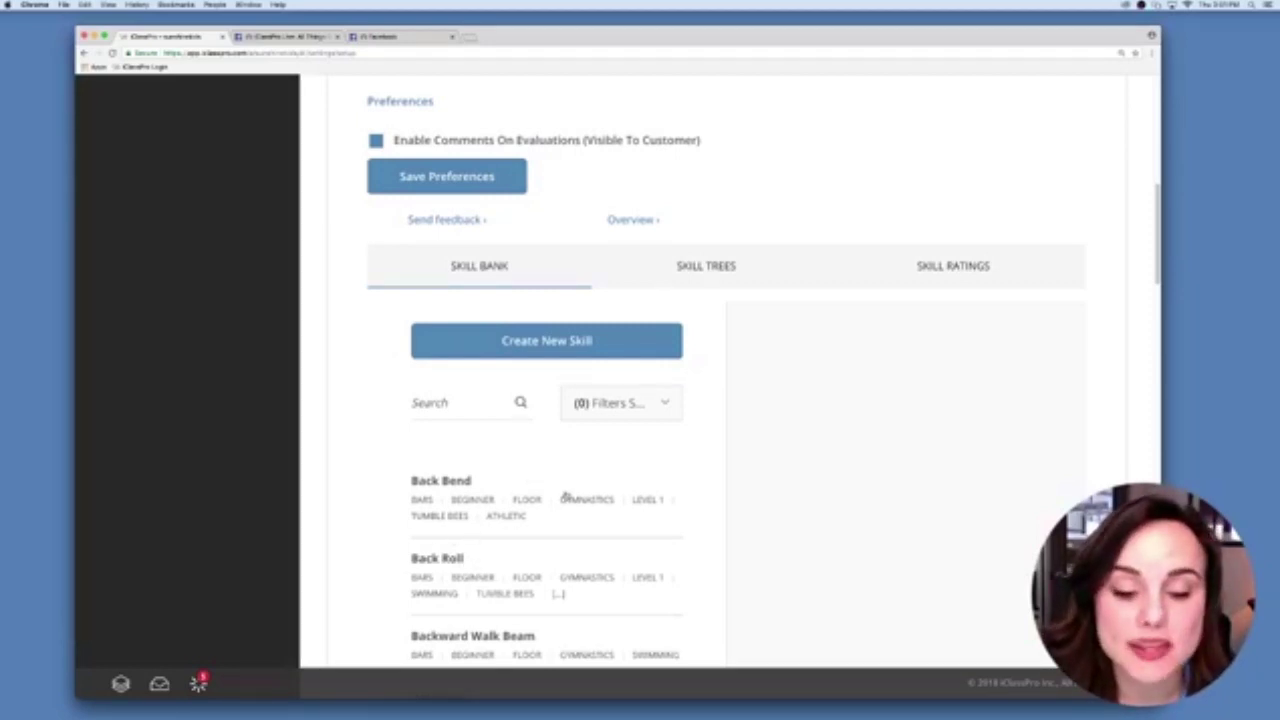
scroll(563, 497, "down", 2)
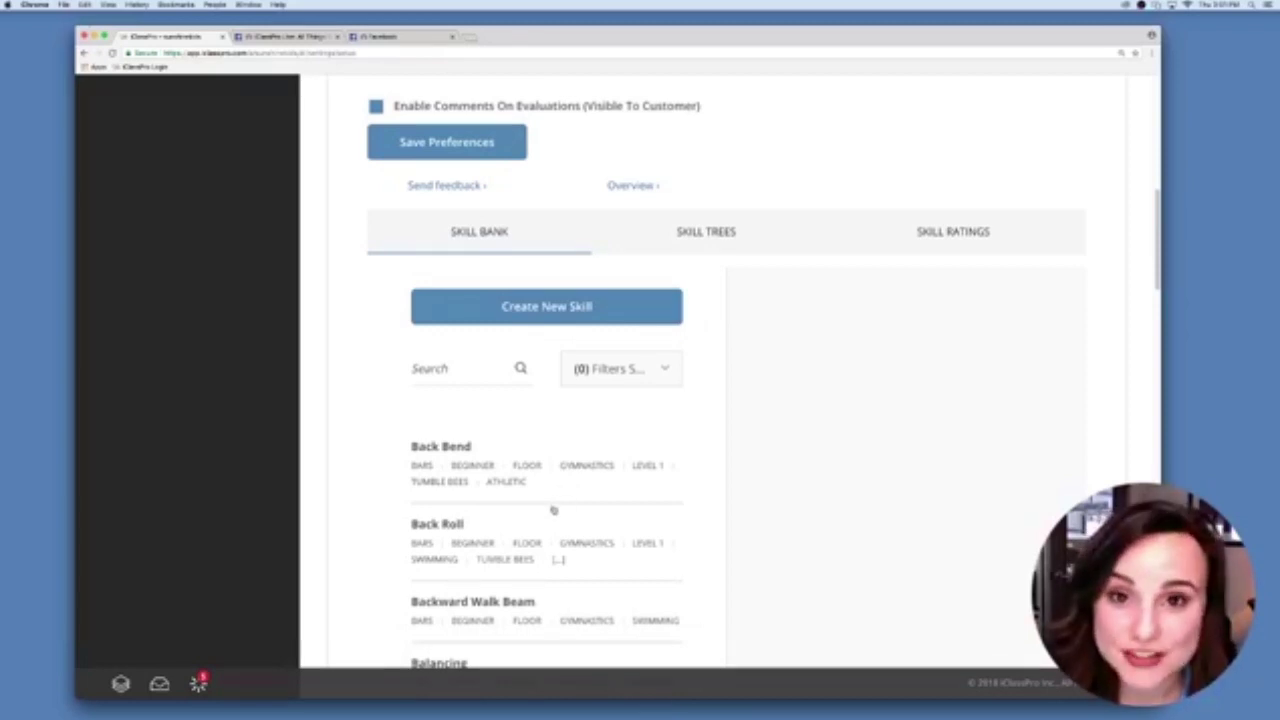
Examine the skill bank's search and filter options, including the available tags
left_click(437, 371)
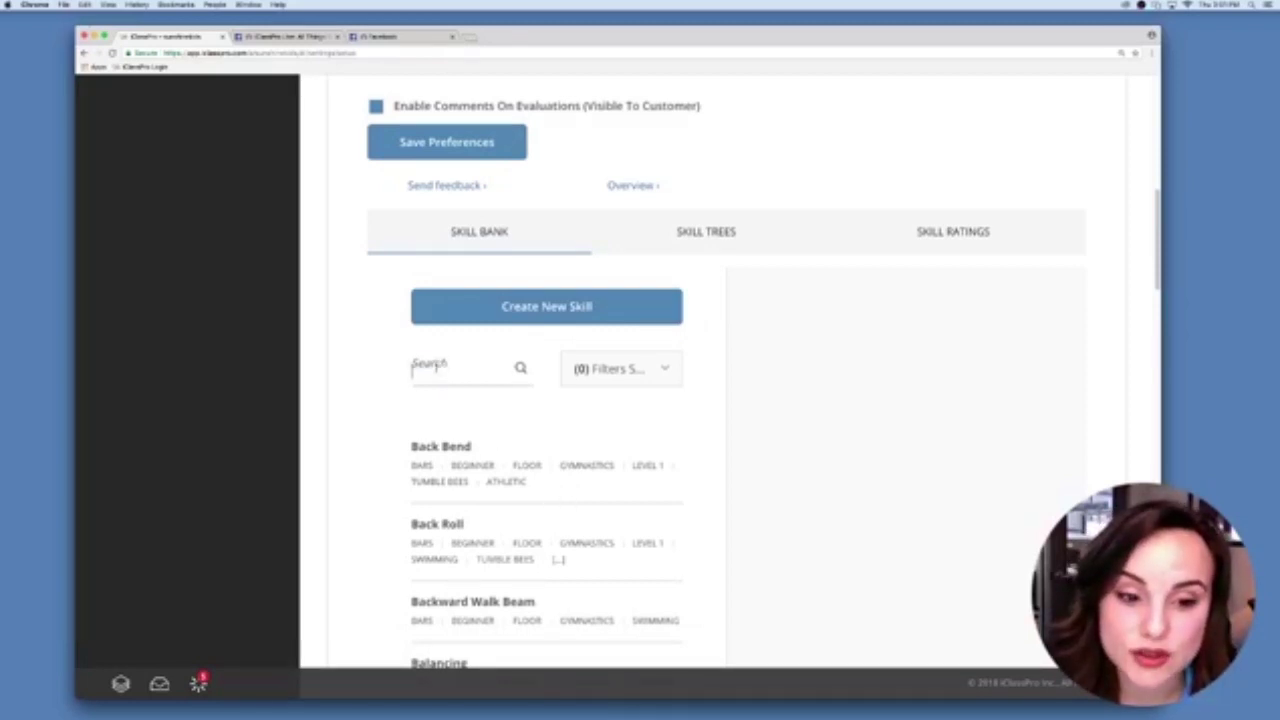
left_click(617, 368)
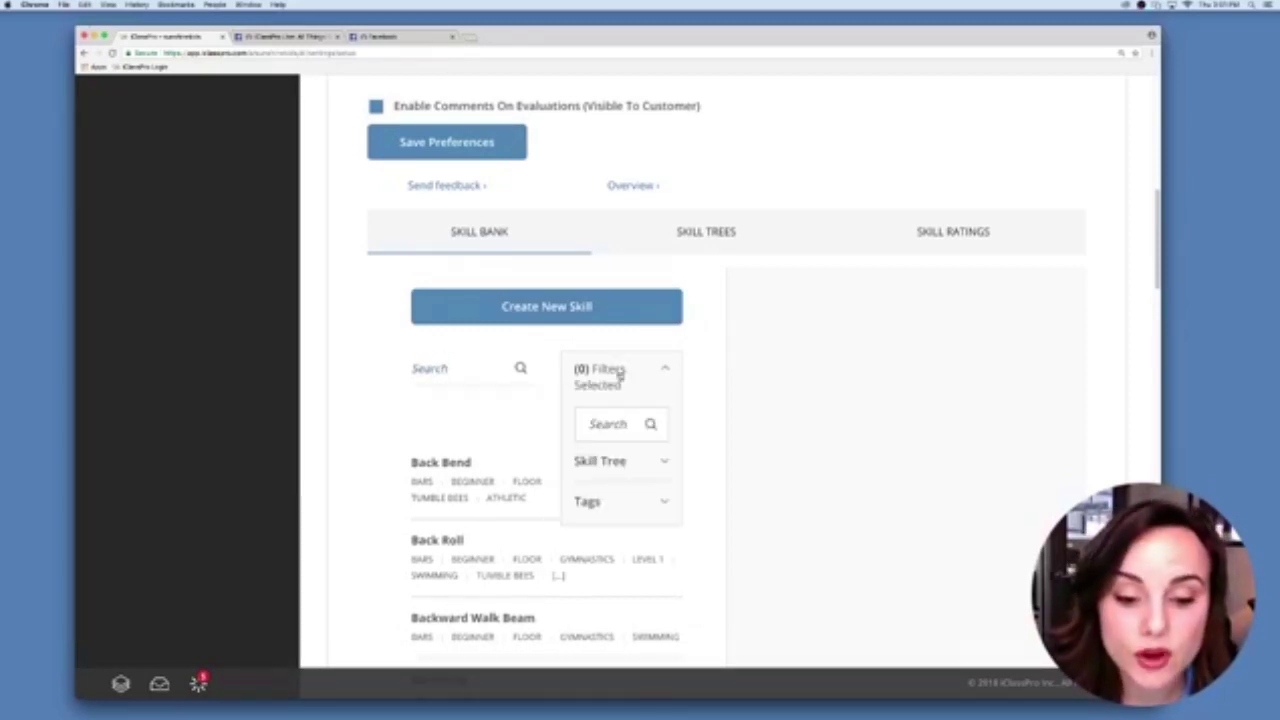
left_click(587, 501)
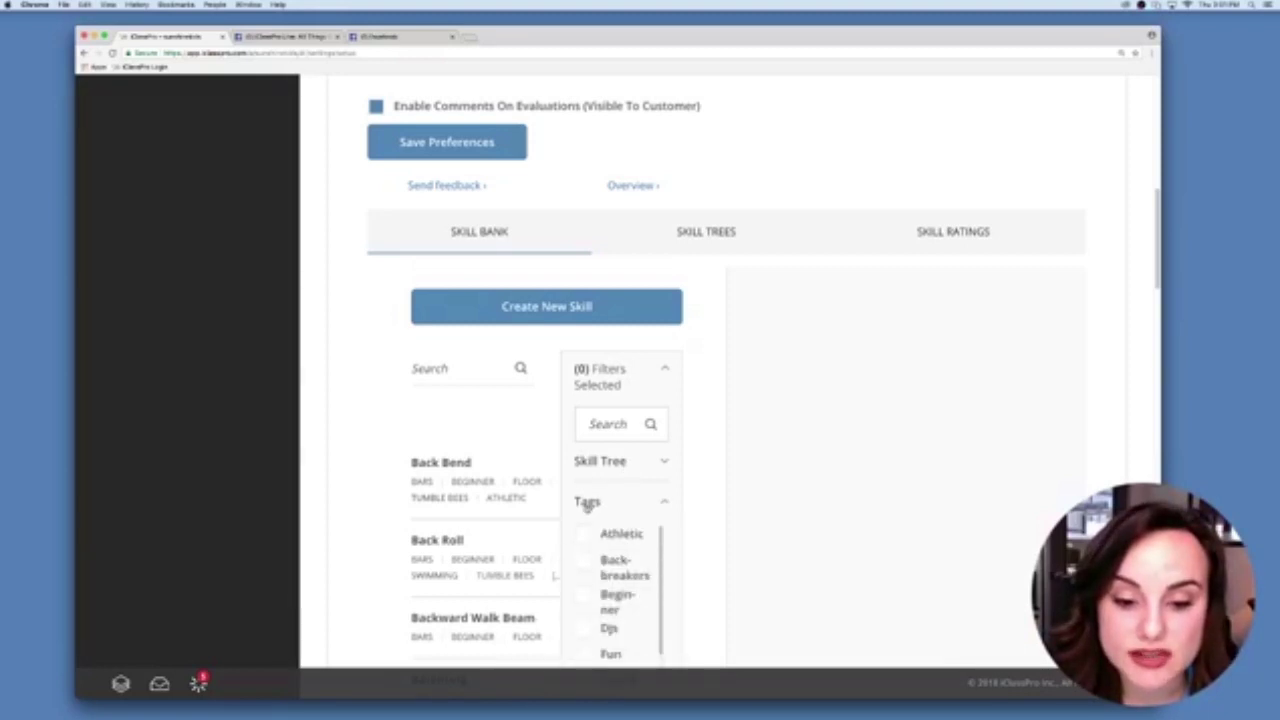
left_click(587, 501)
left_click(543, 420)
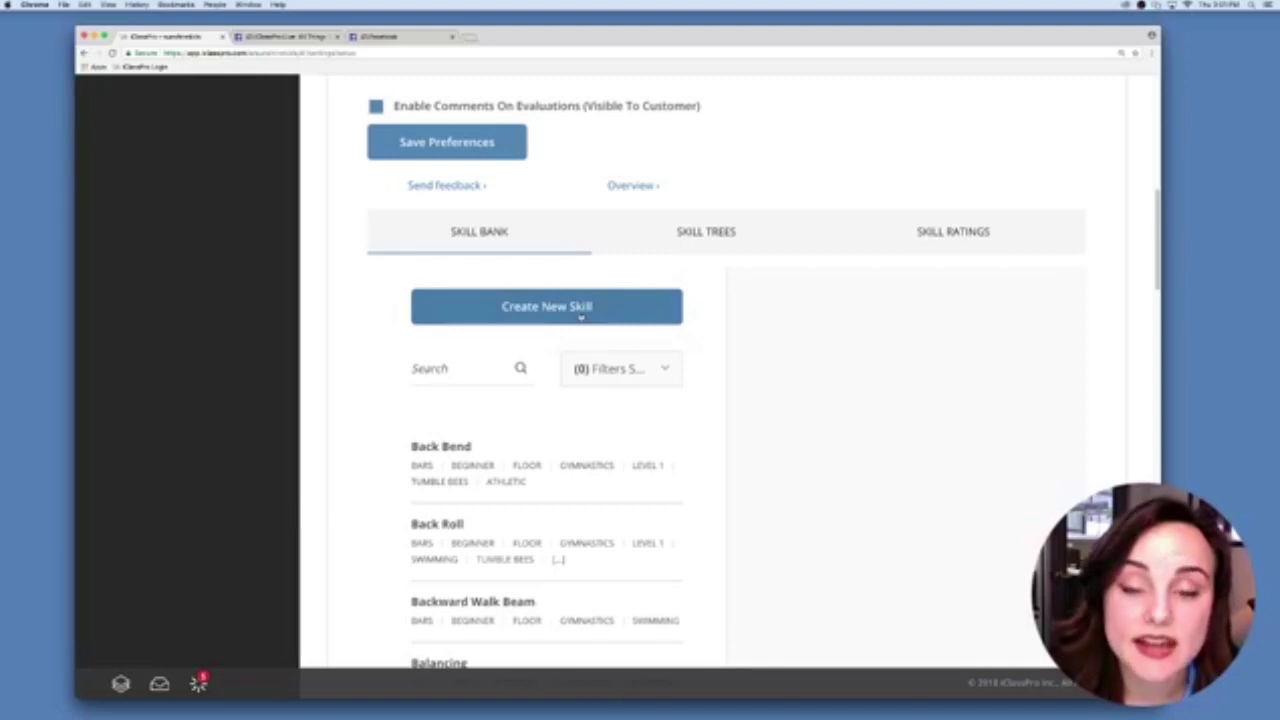
Open a blank form for a new skill and review its name, description, instructor notes and tag fields
left_click(580, 308)
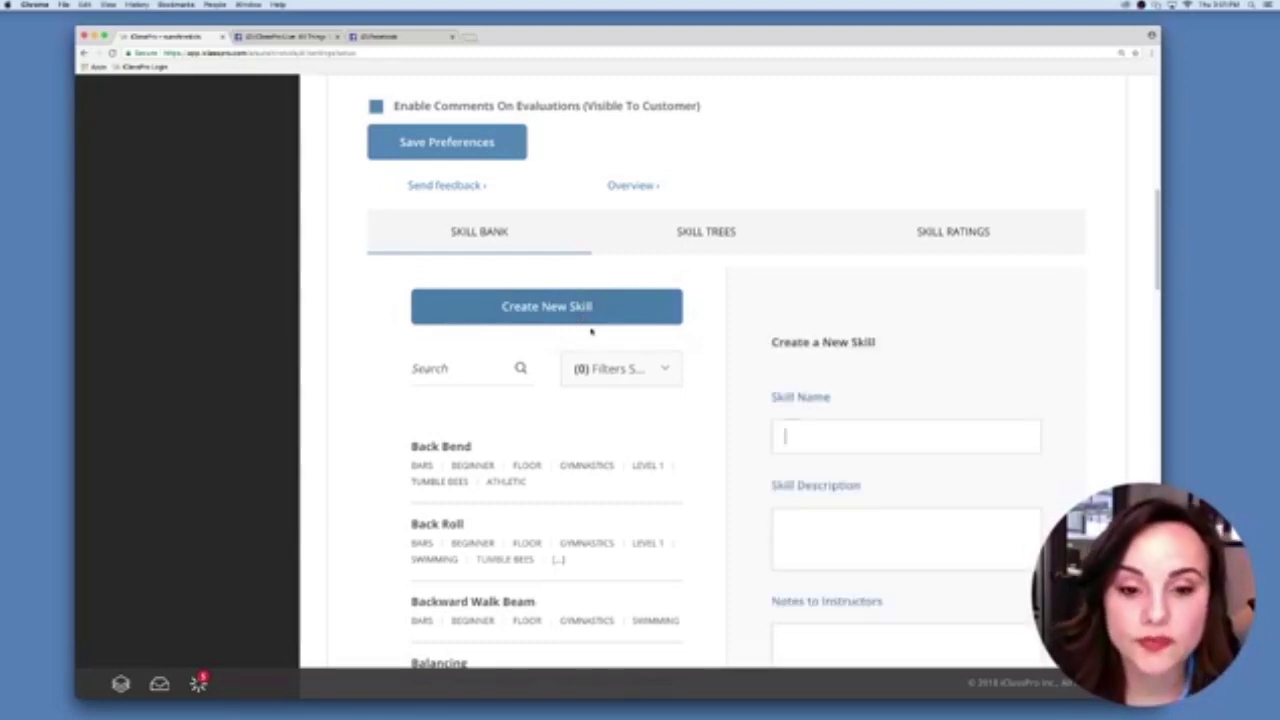
scroll(880, 332, "down", 1)
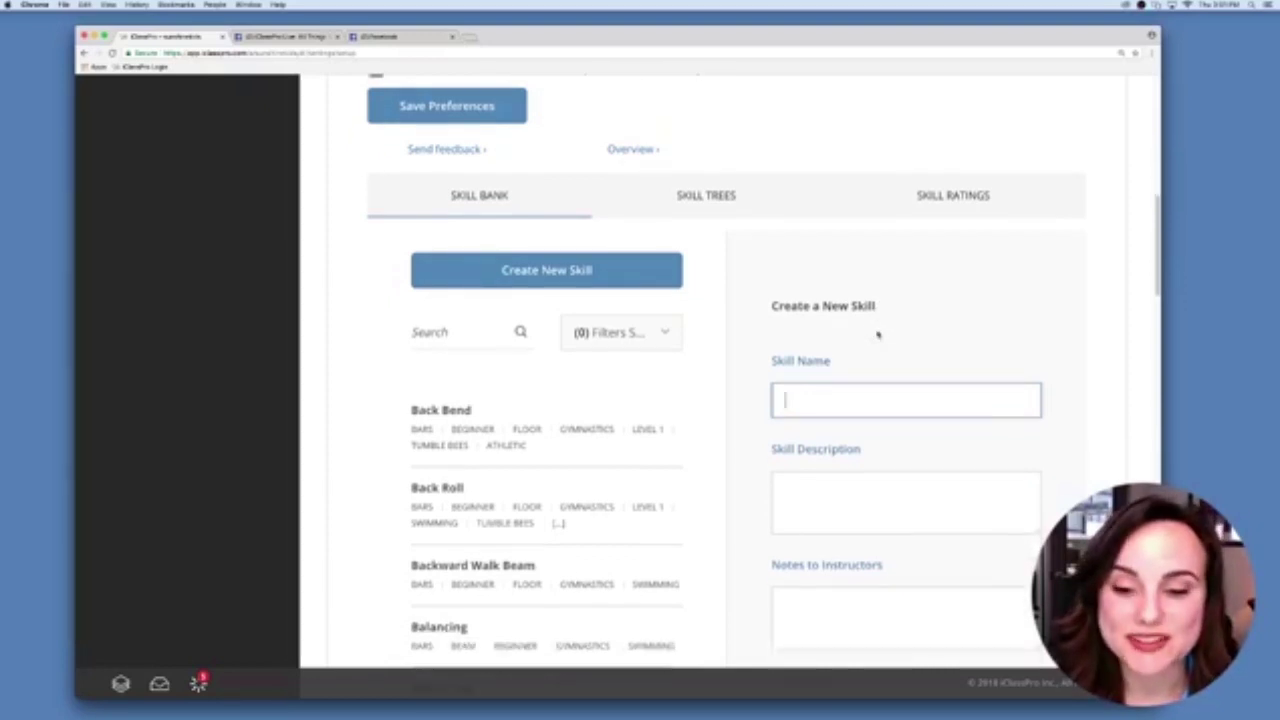
scroll(877, 334, "down", 1)
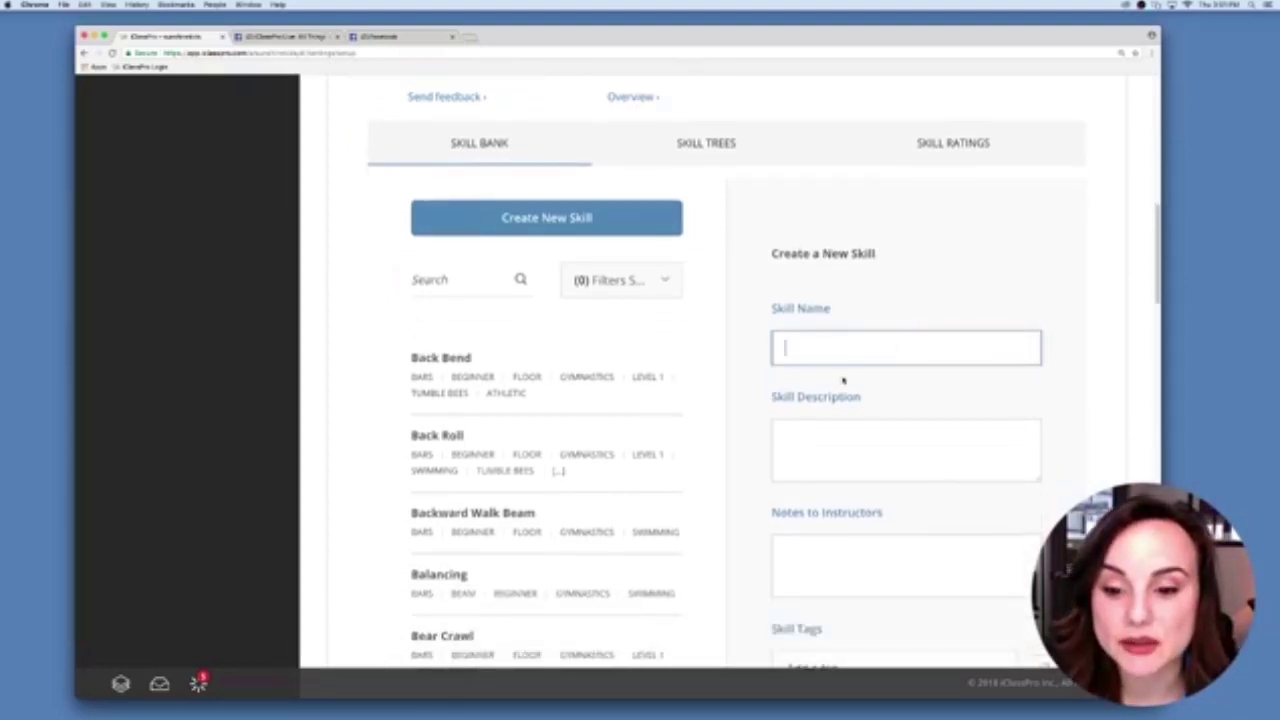
scroll(843, 380, "down", 1)
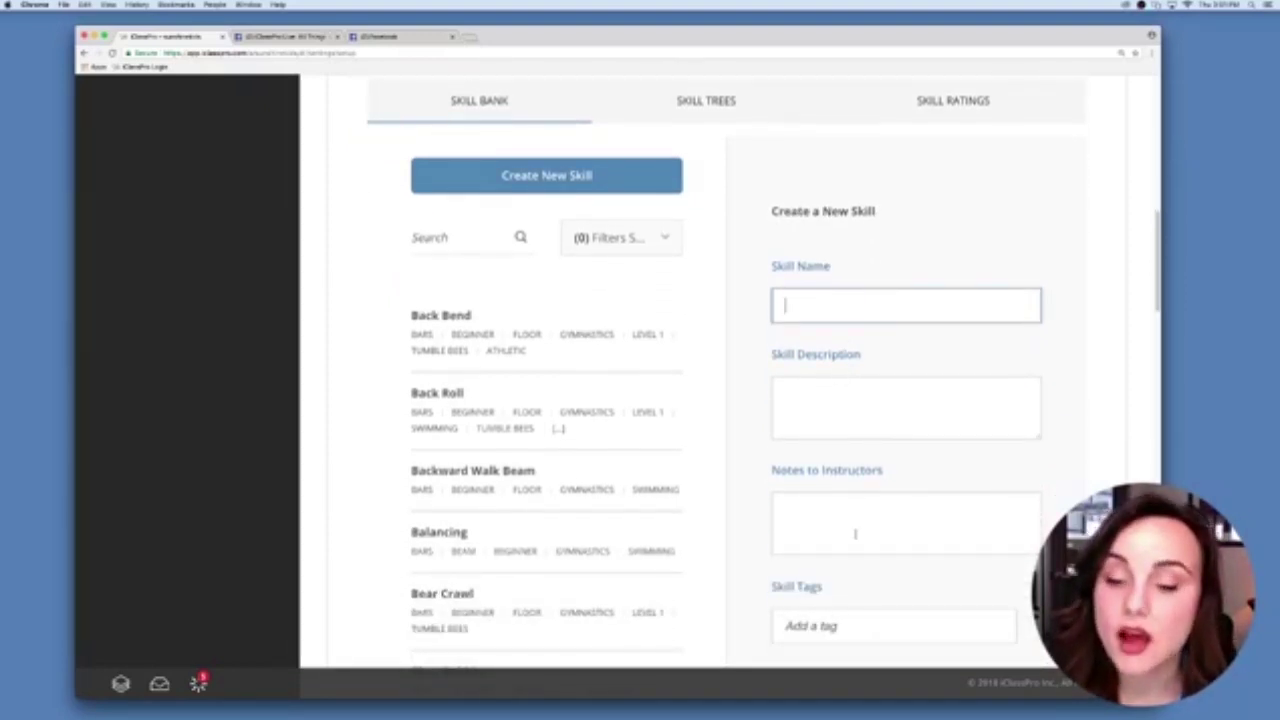
scroll(850, 640, "down", 1)
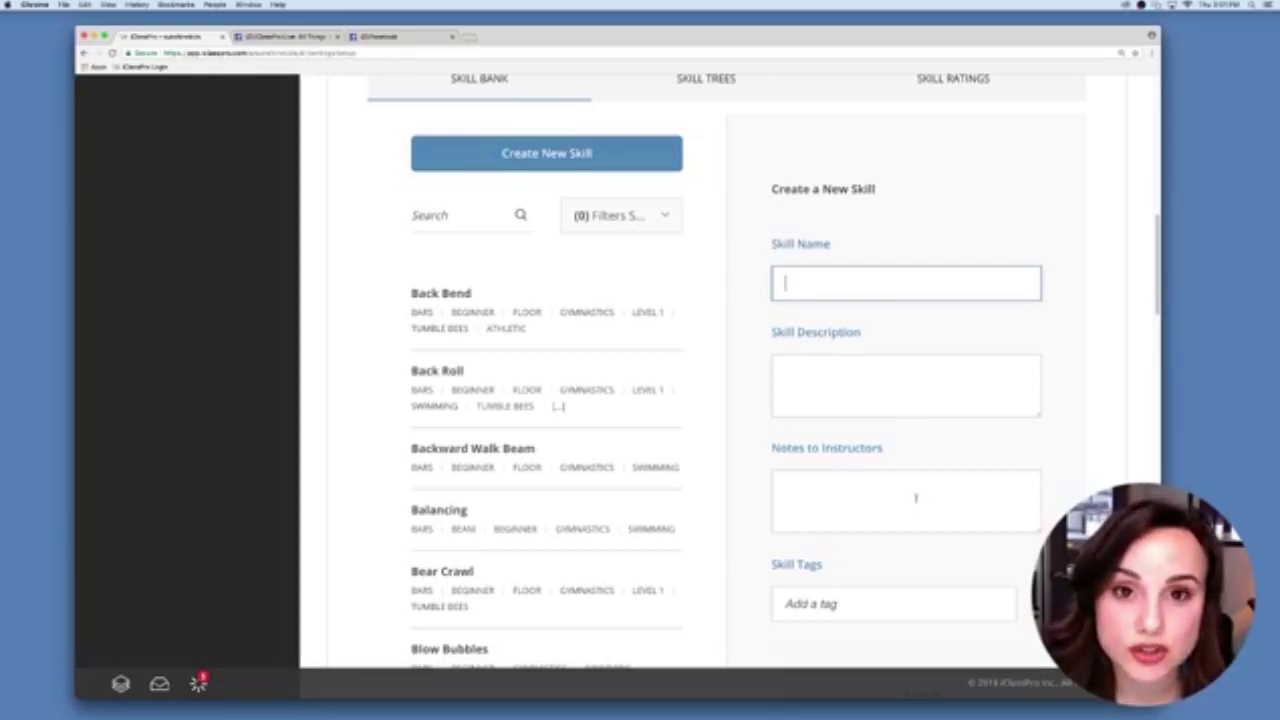
Open the Back Bend skill and review its description, instructor notes and tags
scroll(792, 496, "up", 2)
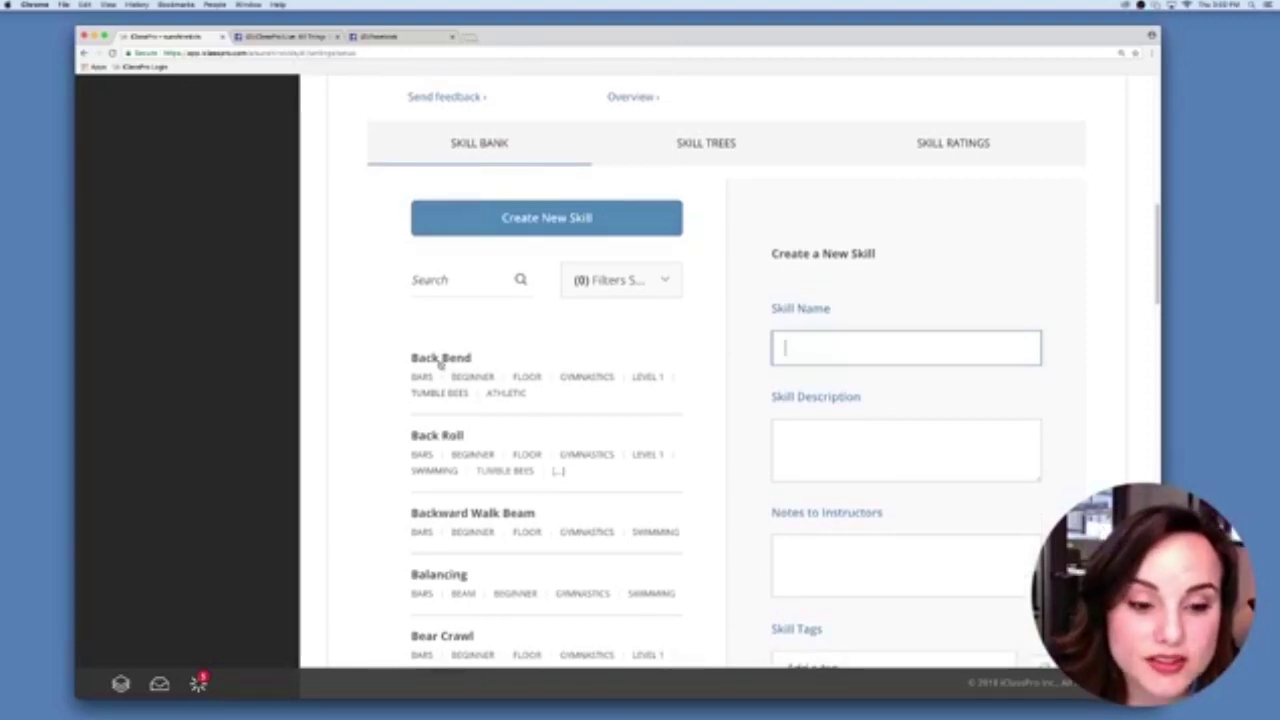
left_click(441, 360)
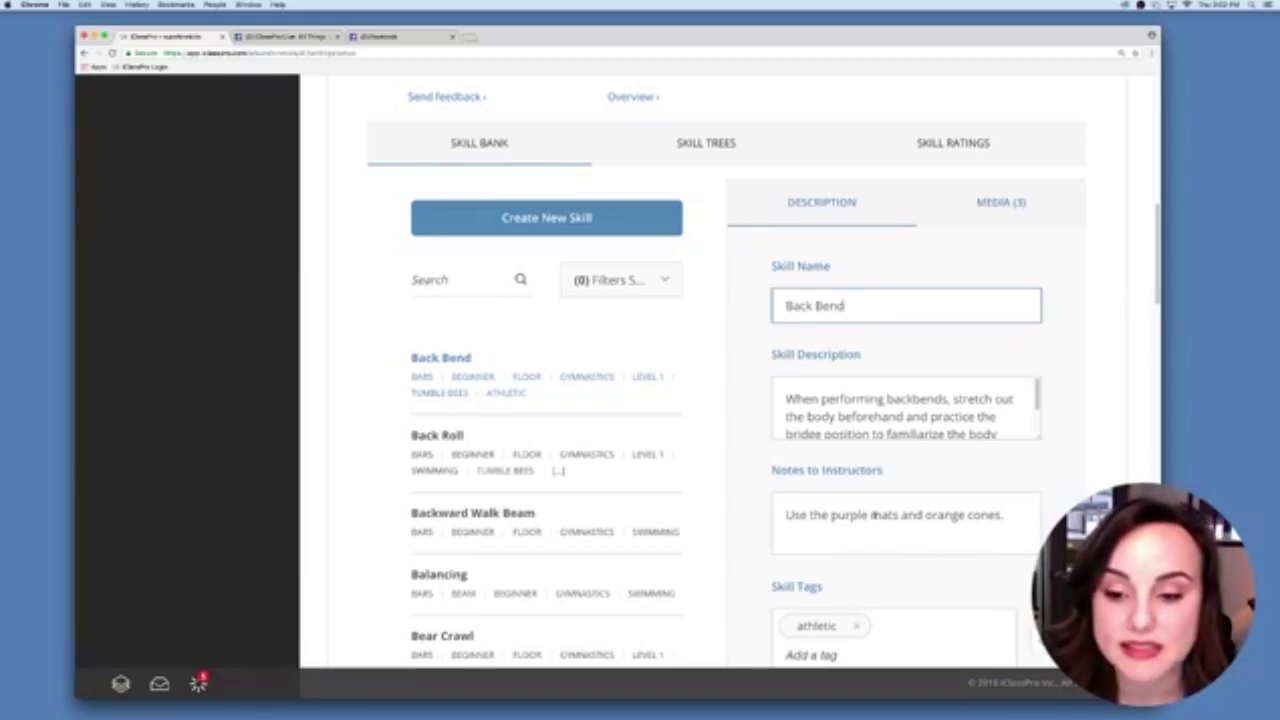
scroll(875, 500, "down", 1)
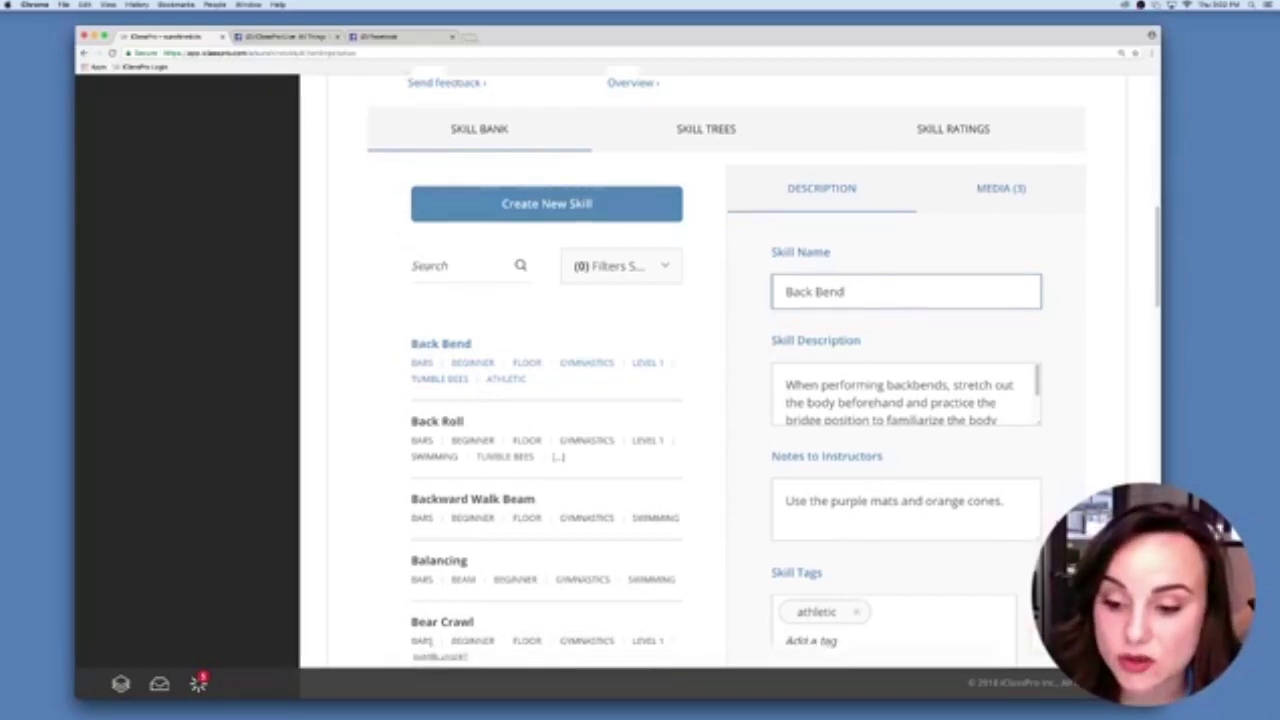
scroll(726, 388, "up", 2)
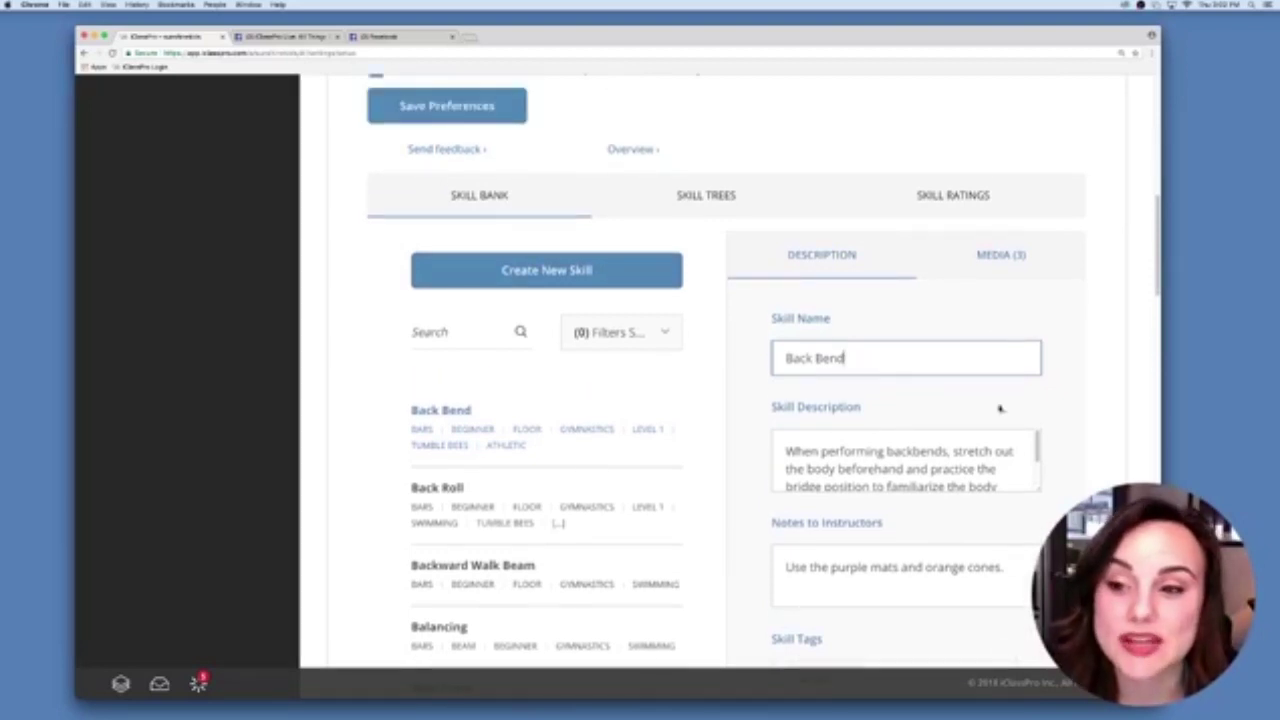
Open the Back Bend skill's media and switch customer visibility of the BackBendTechnique photo on and back off
left_click(1004, 264)
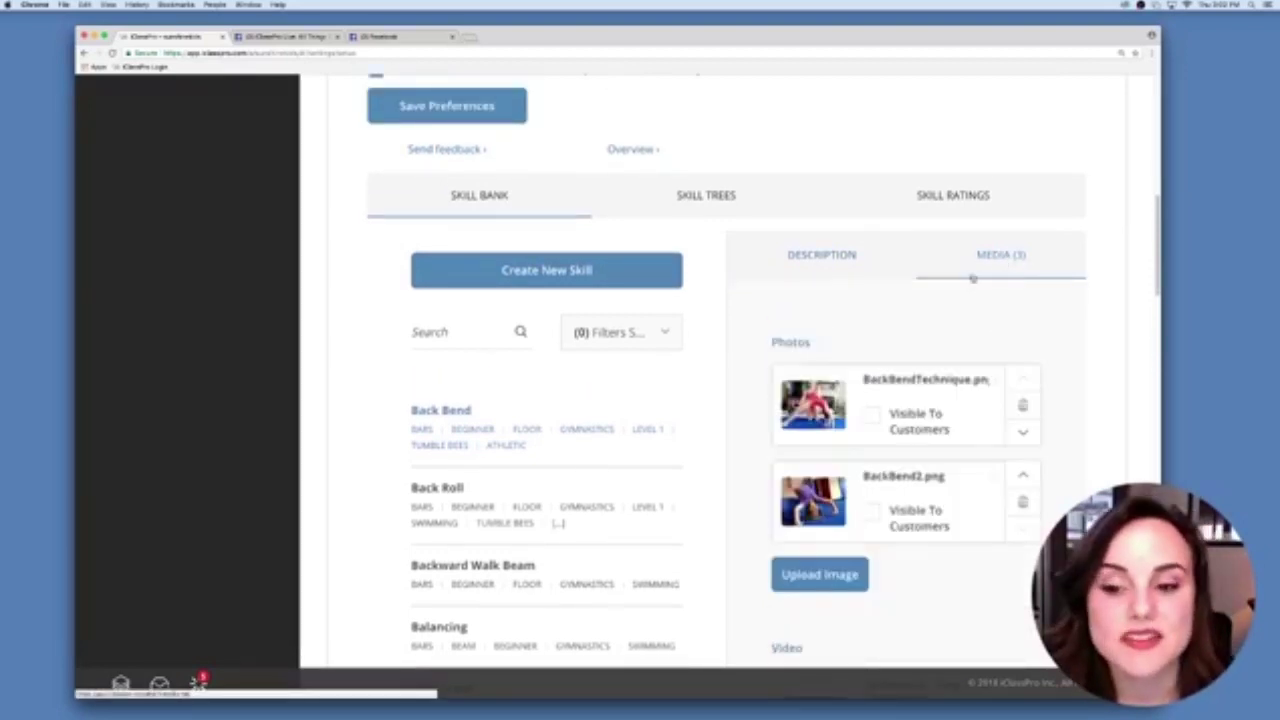
scroll(1062, 353, "down", 2)
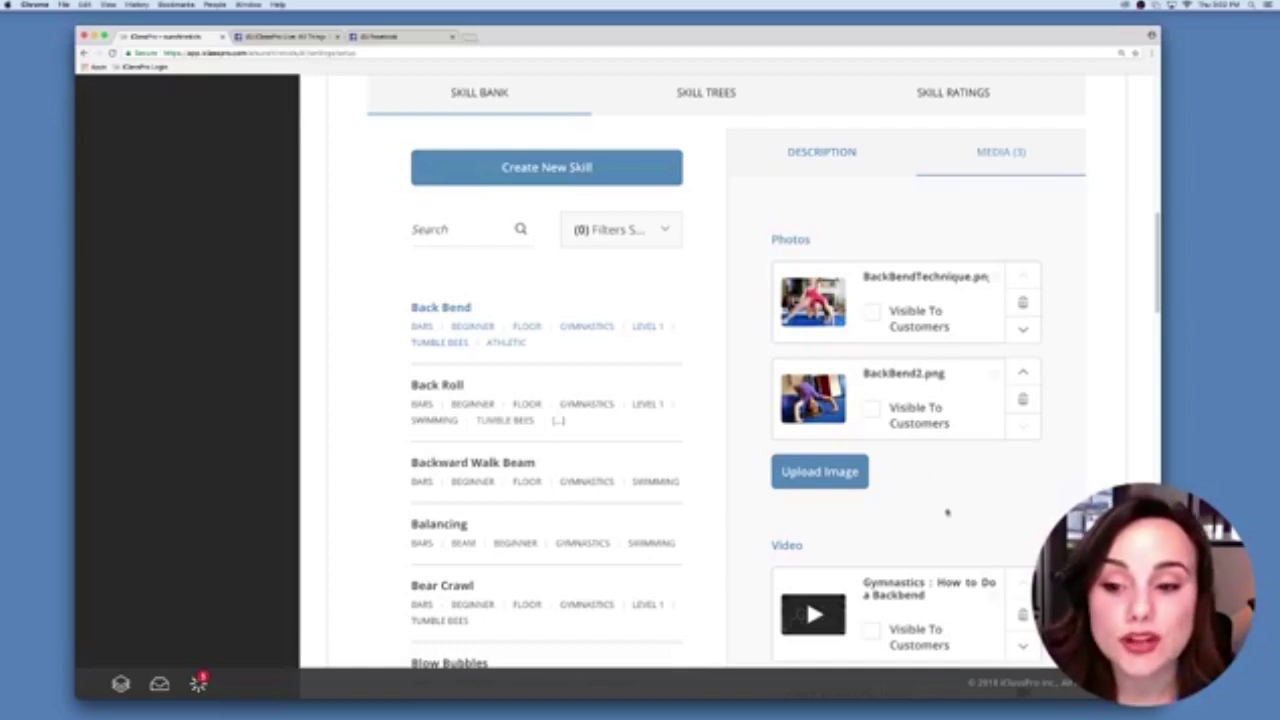
left_click(873, 314)
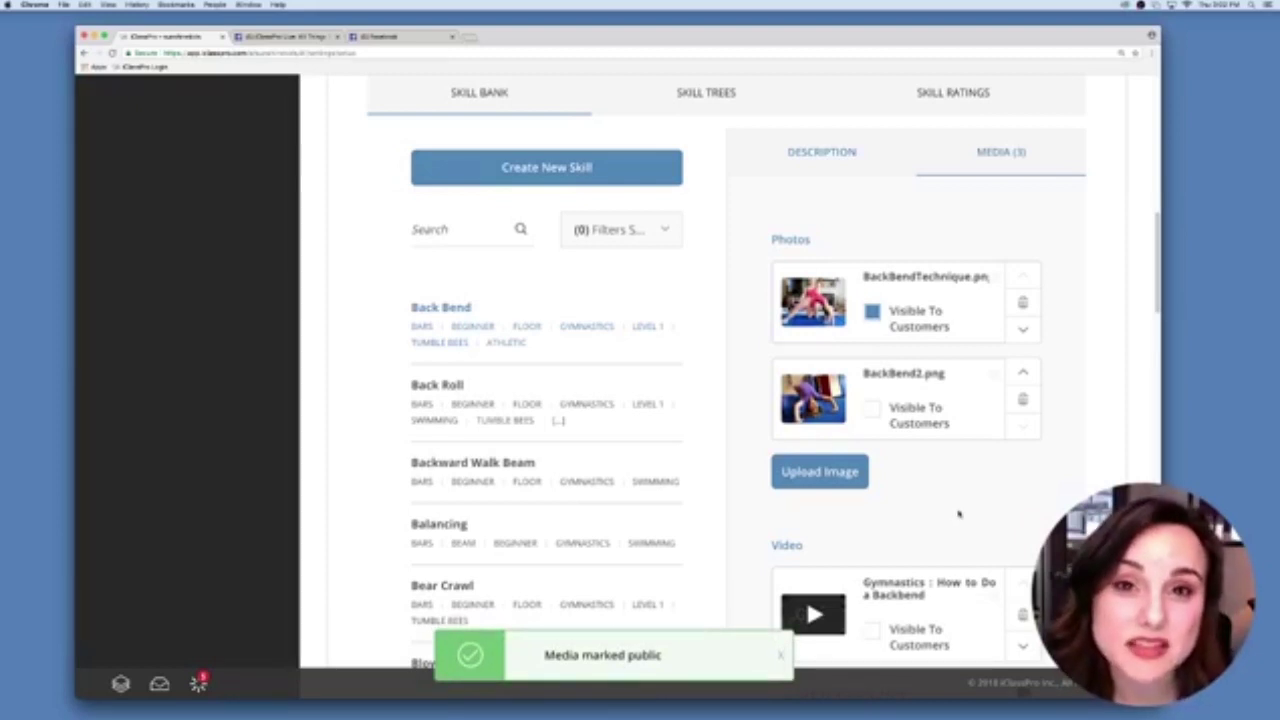
left_click(873, 314)
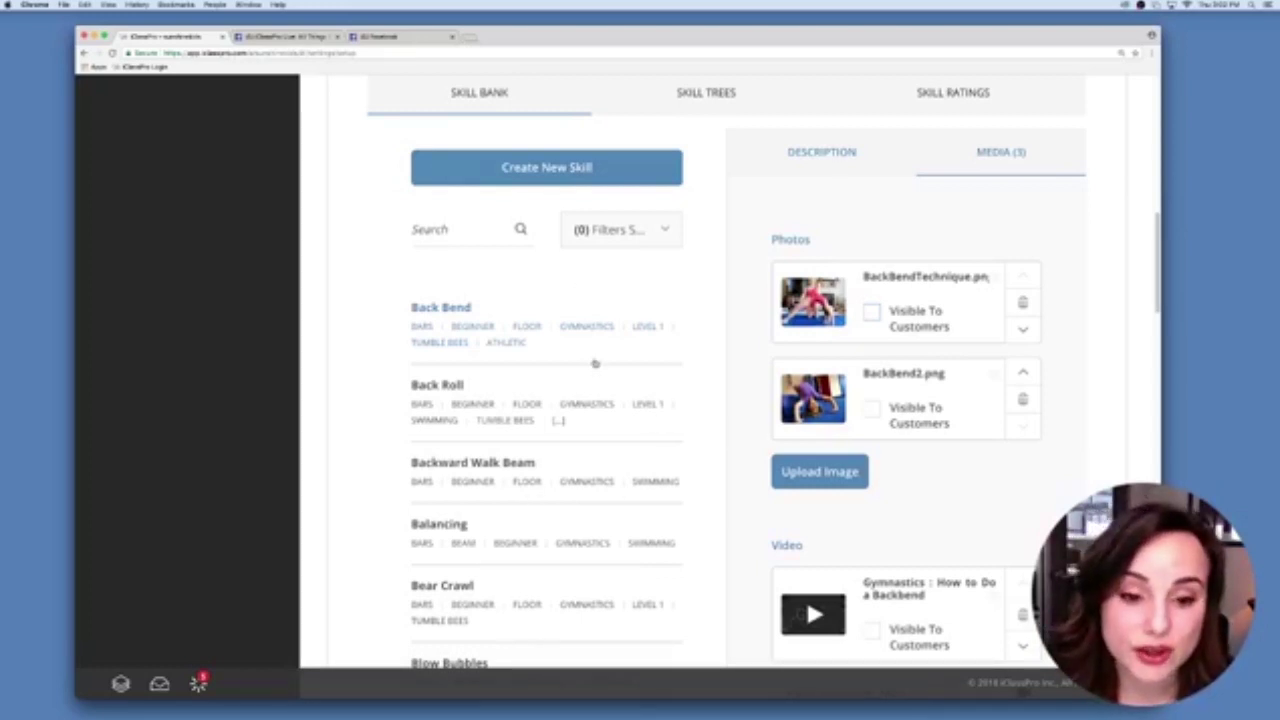
Switch from the skill bank to the skill trees and view the full list of disciplines
scroll(593, 363, "up", 2)
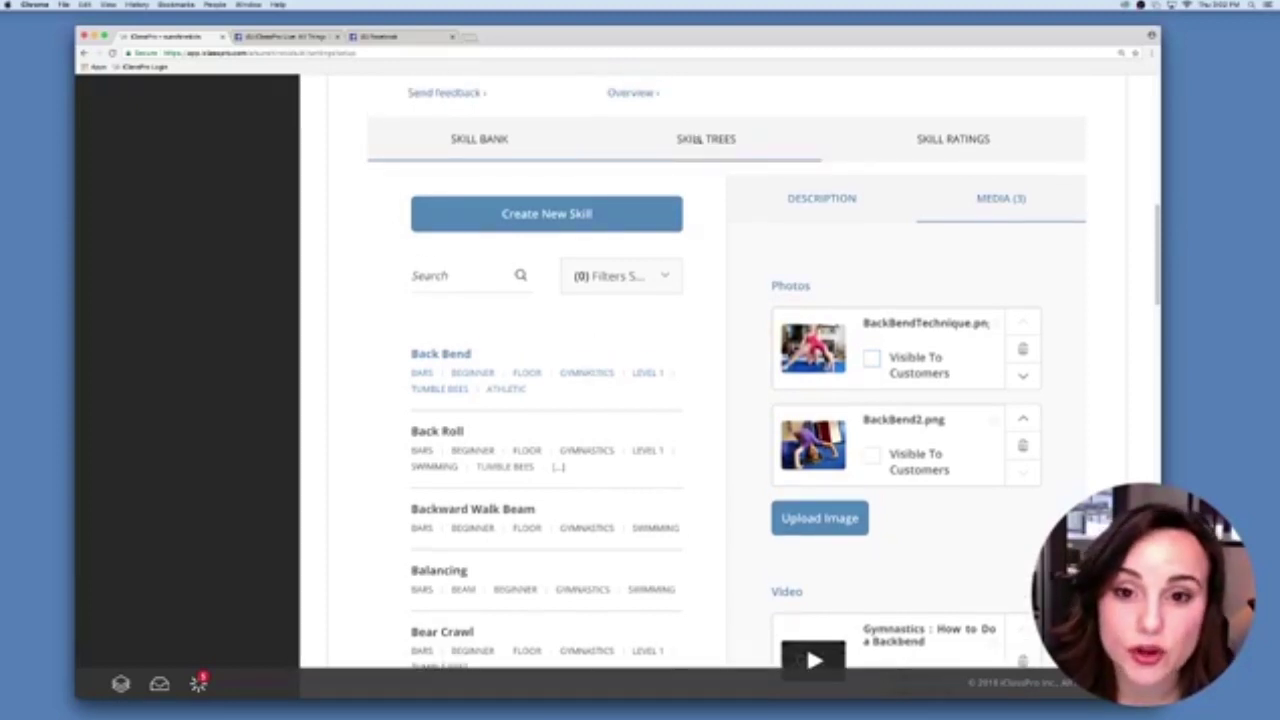
left_click(700, 152)
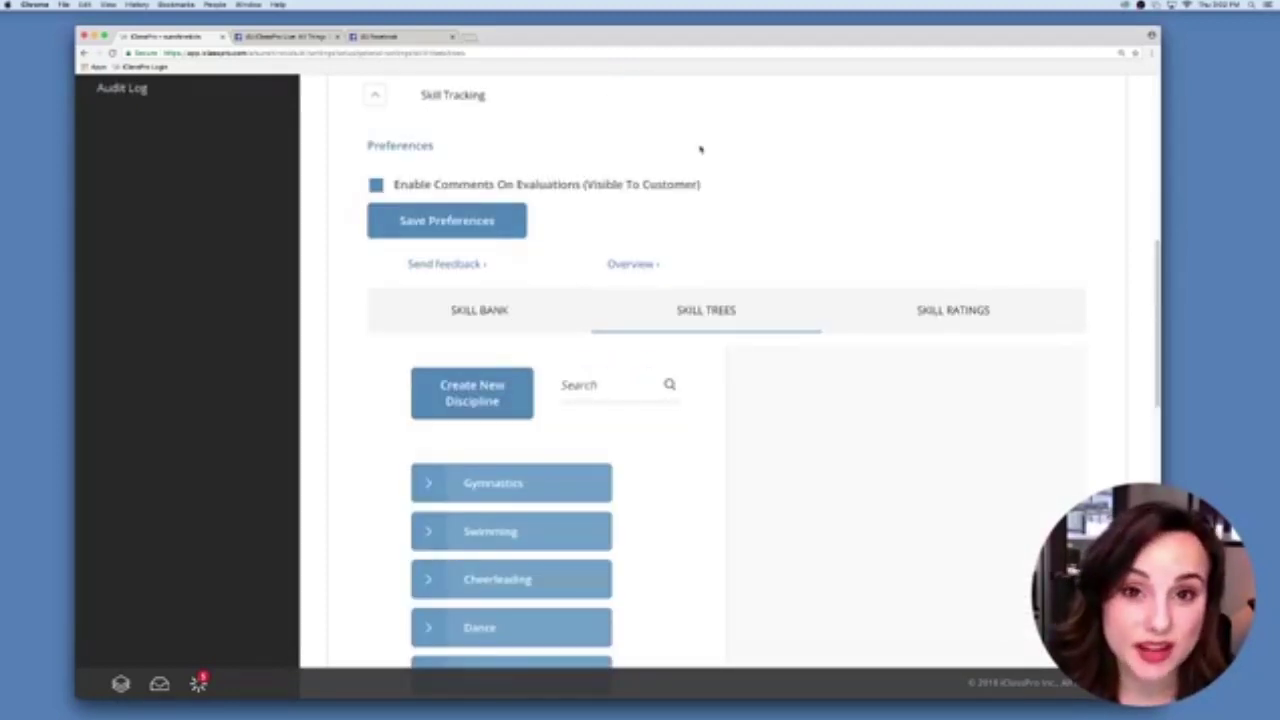
scroll(692, 168, "down", 2)
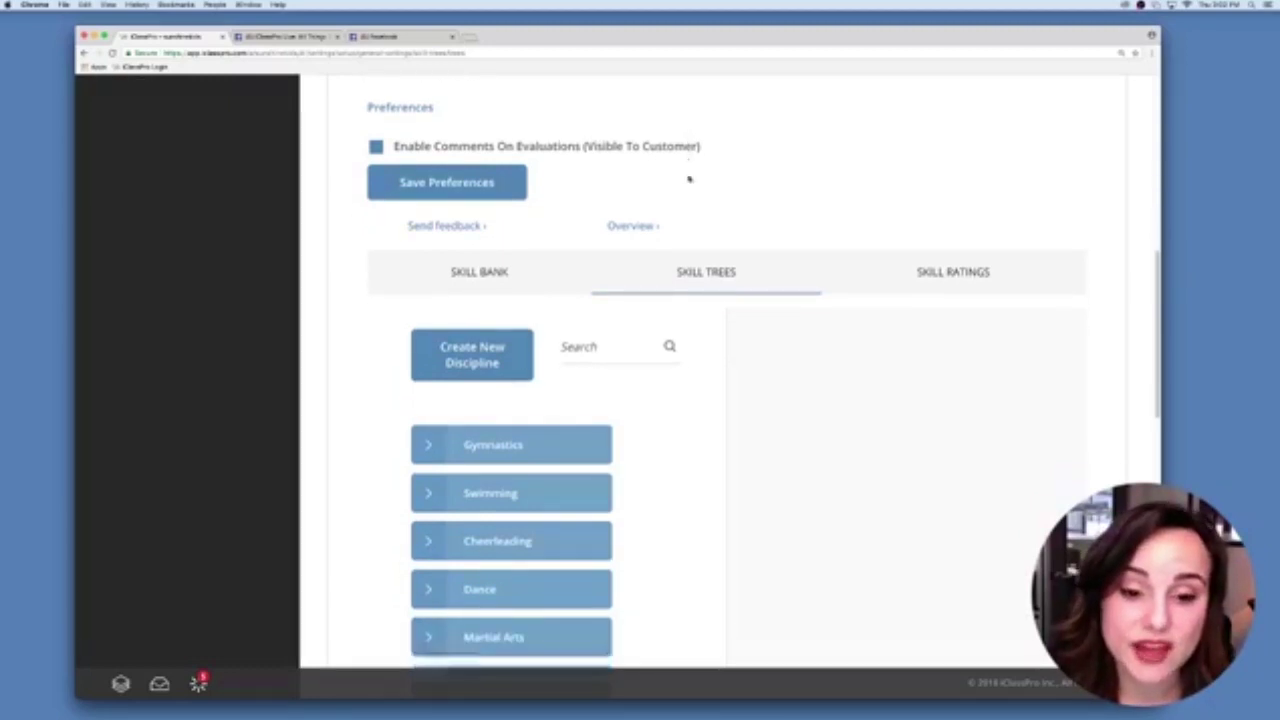
scroll(688, 178, "down", 4)
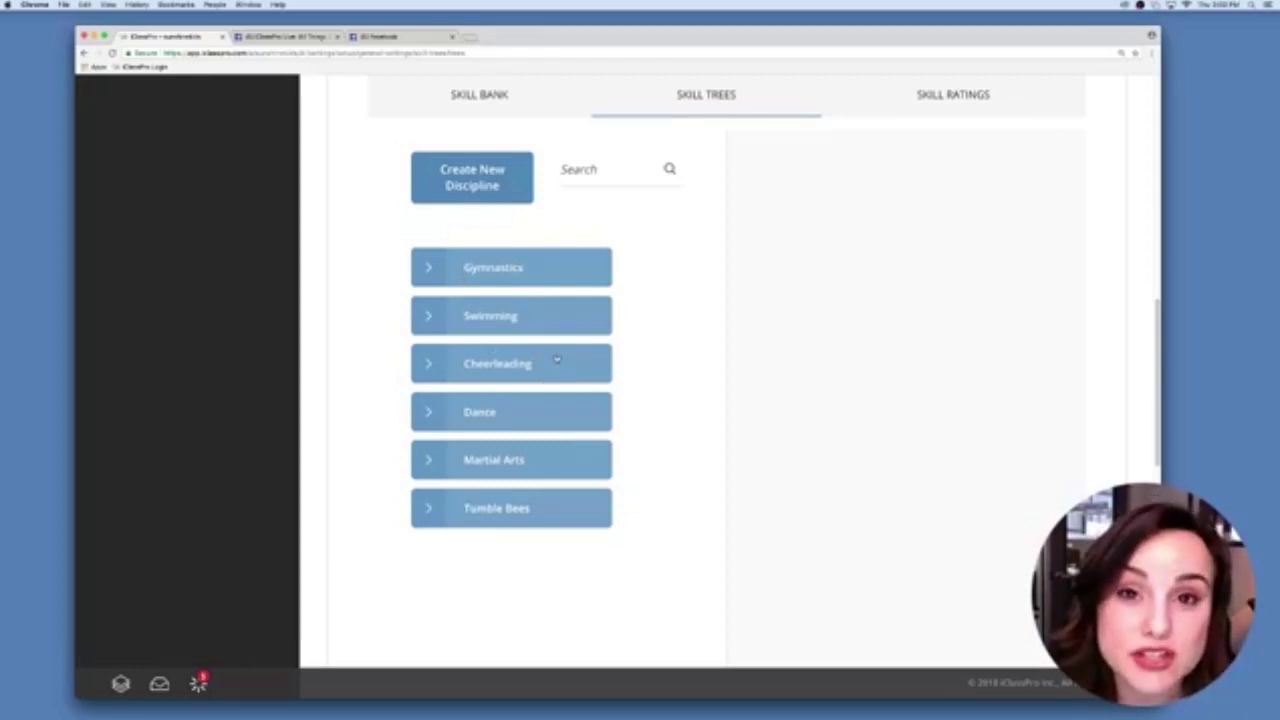
Expand the Gymnastics discipline and inspect its levels and the events under Beginner, collapsing Beginner again
left_click(487, 268)
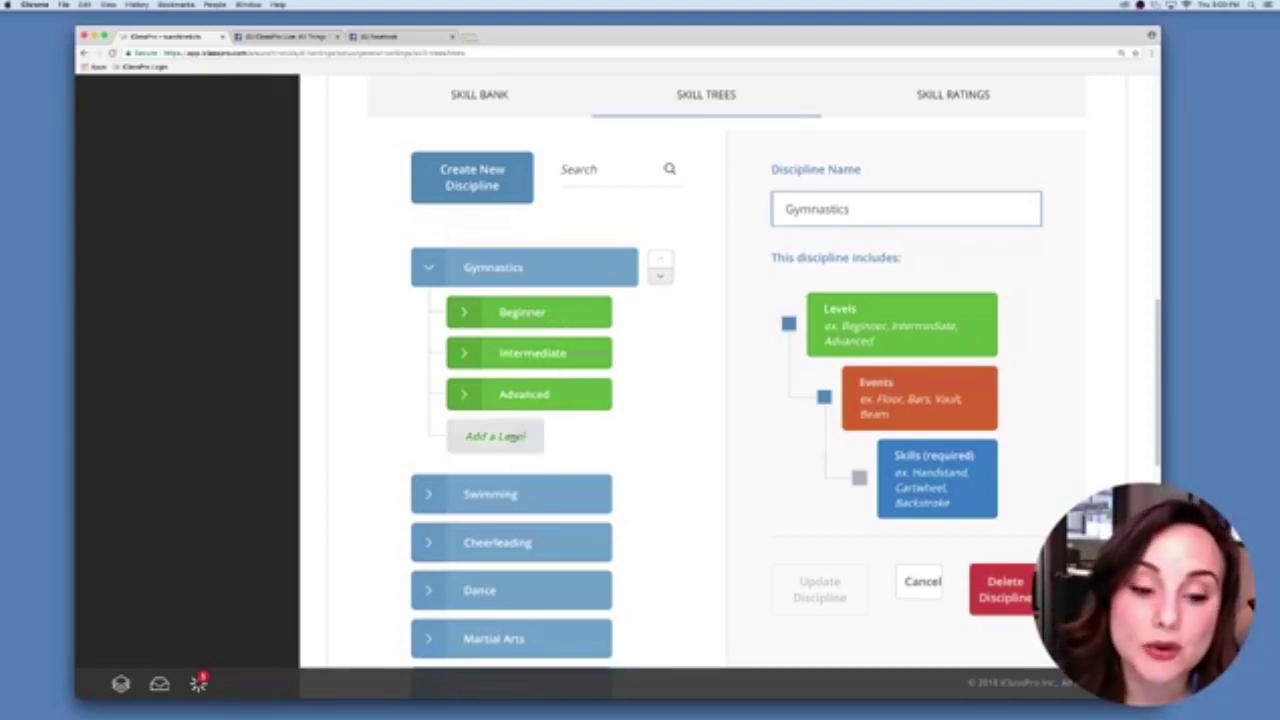
left_click(559, 316)
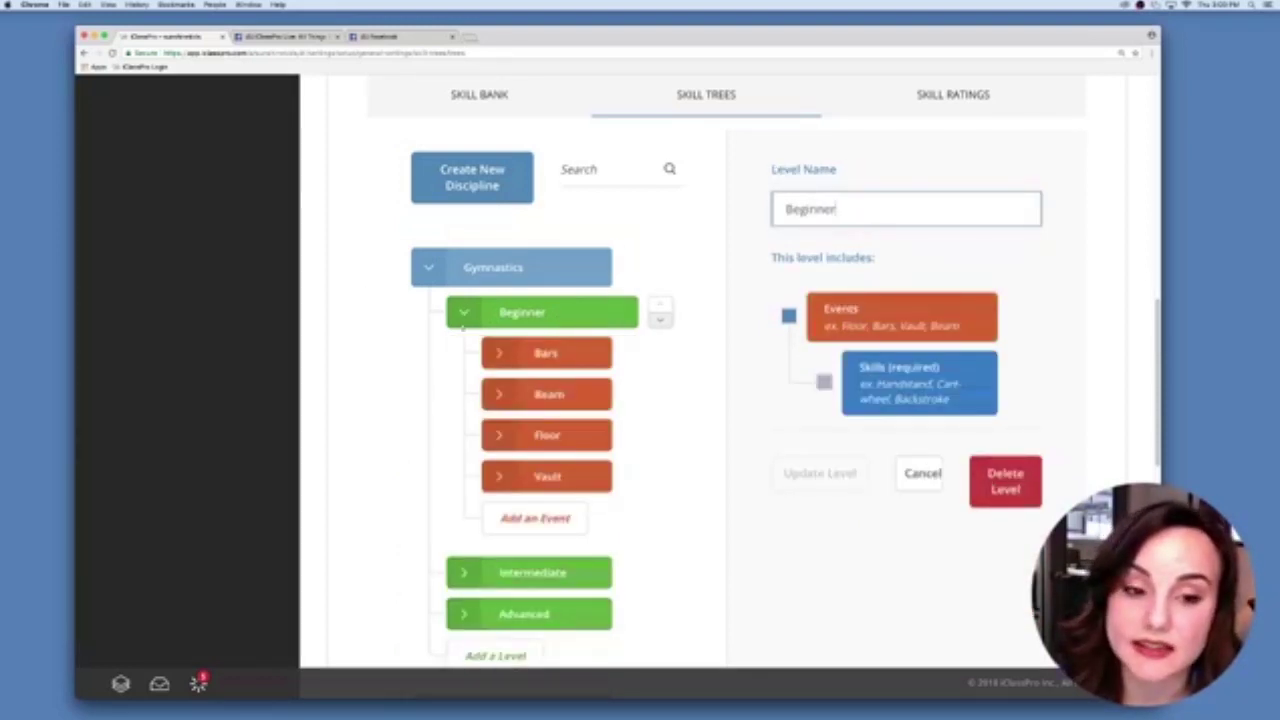
left_click(468, 316)
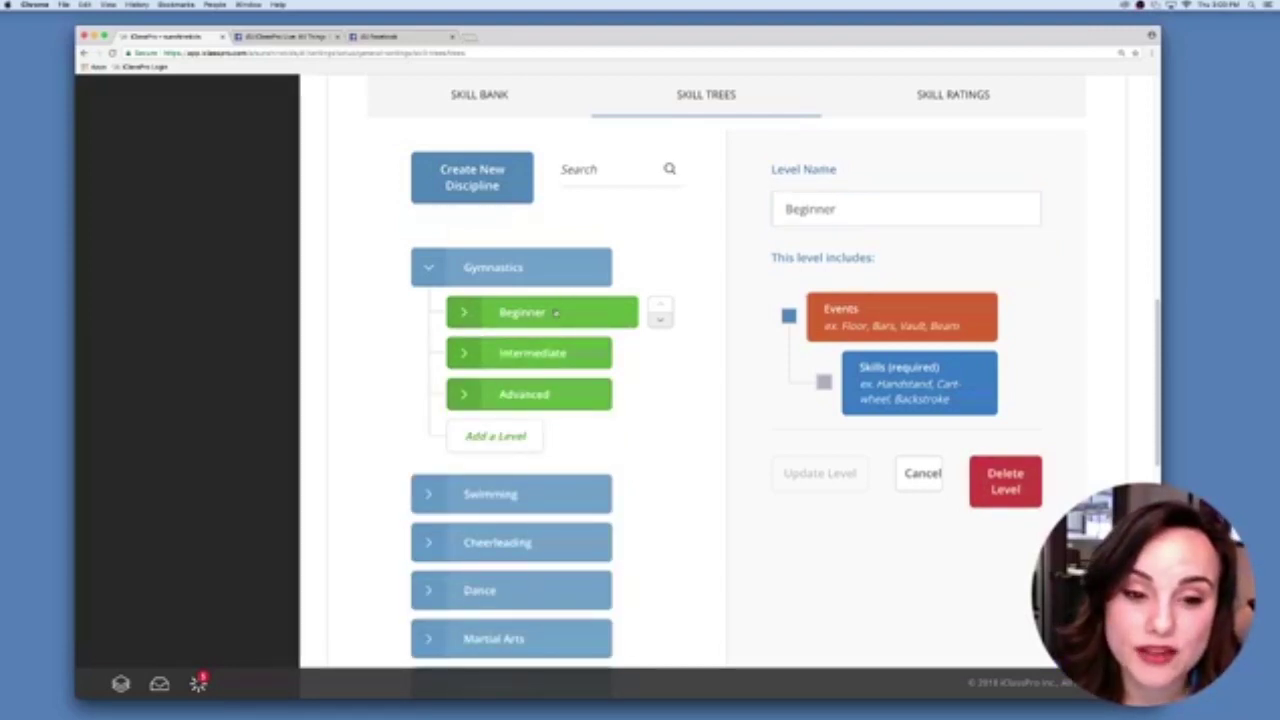
Expand the Beginner level under Gymnastics and switch its inclusion of Events off and back on
left_click(555, 313)
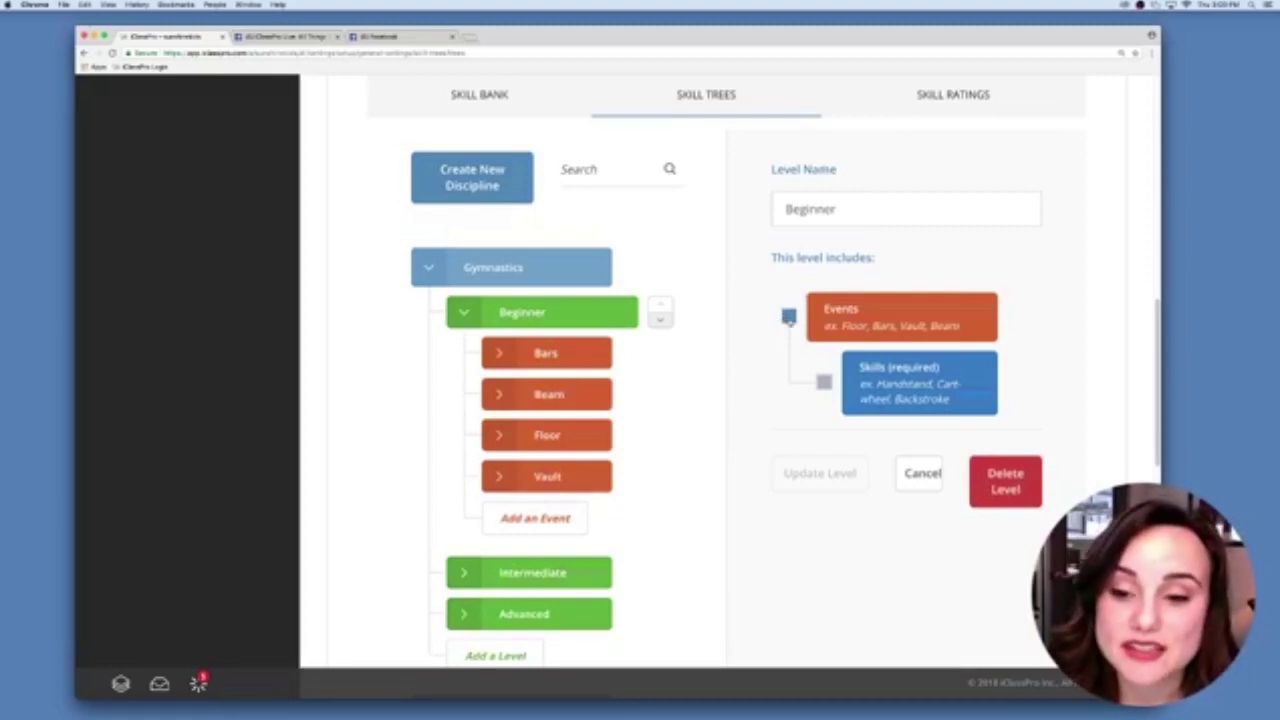
left_click(789, 316)
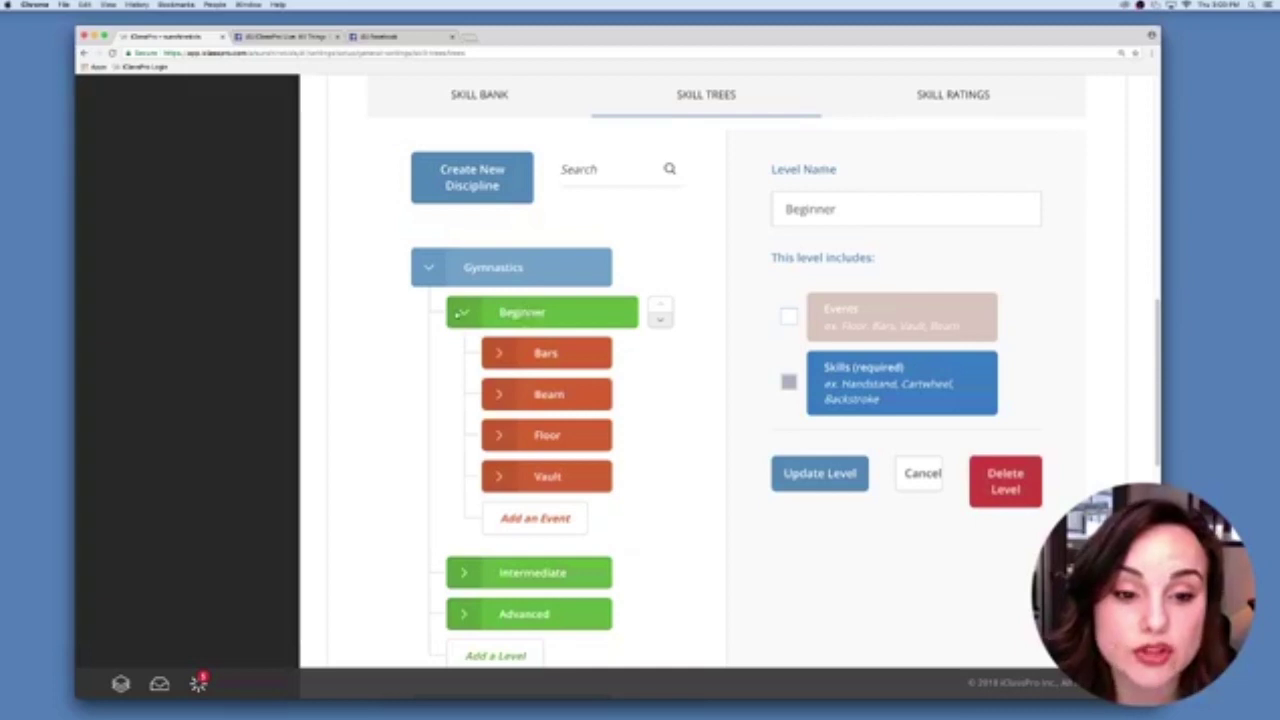
left_click(789, 318)
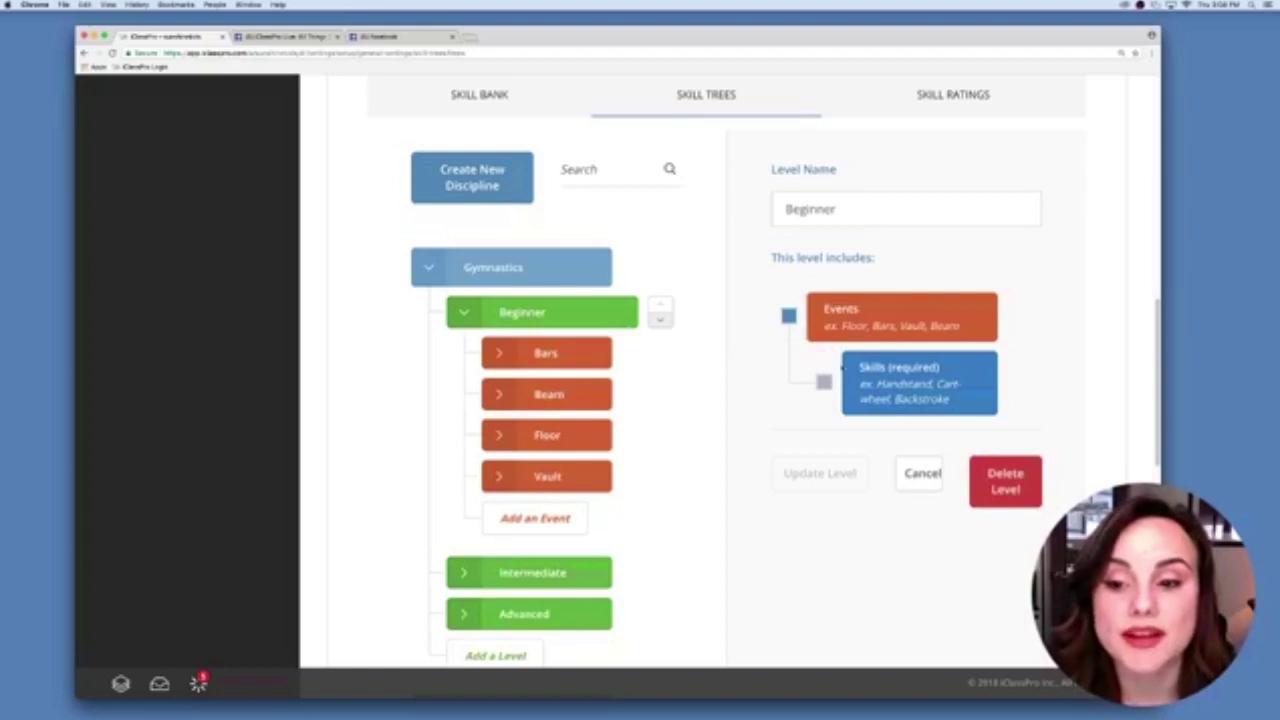
Add the Candlestick and Chin Hold skills to the Bars event under Gymnastics Beginner, viewing the filter options for available skills
left_click(542, 358)
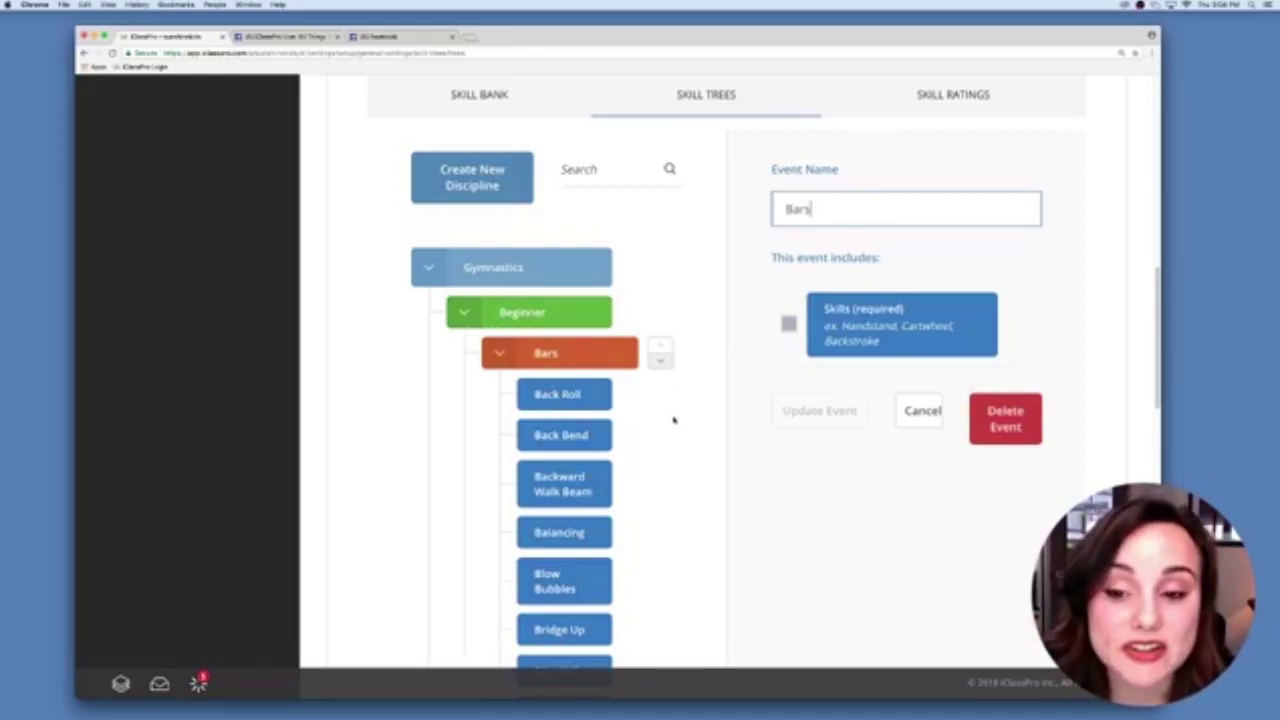
scroll(668, 421, "down", 5)
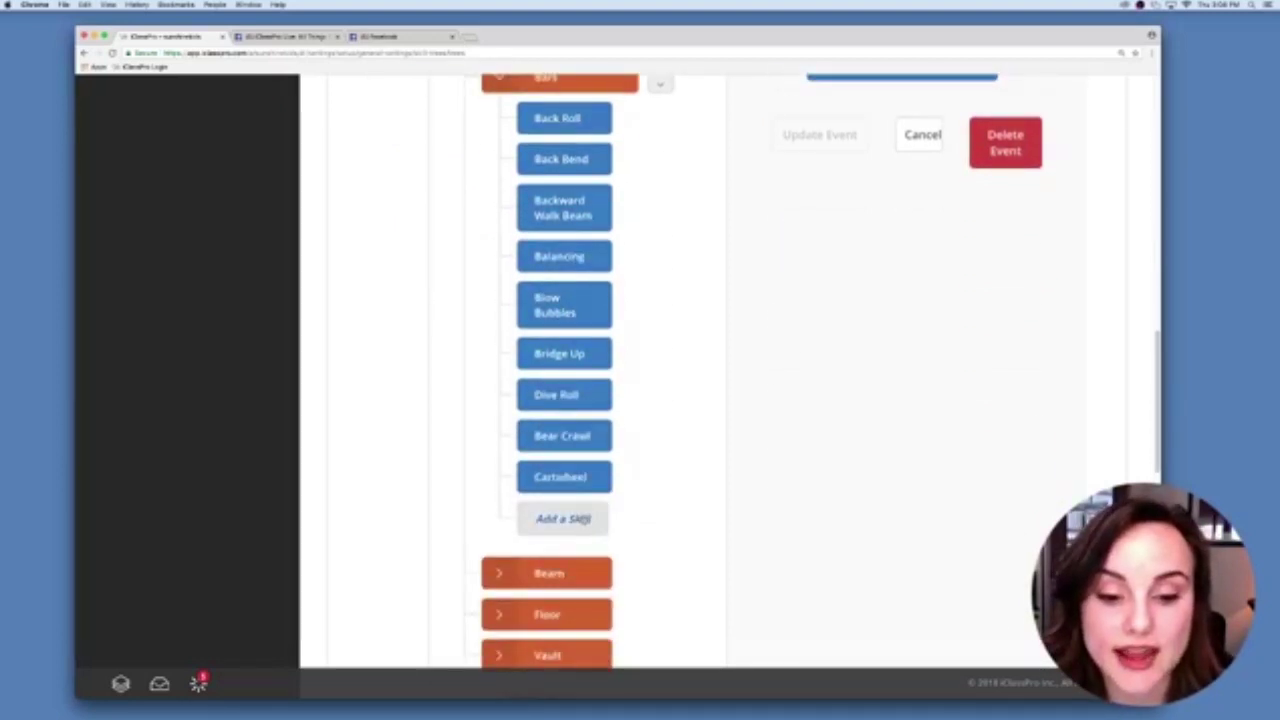
left_click(585, 519)
scroll(792, 250, "up", 5)
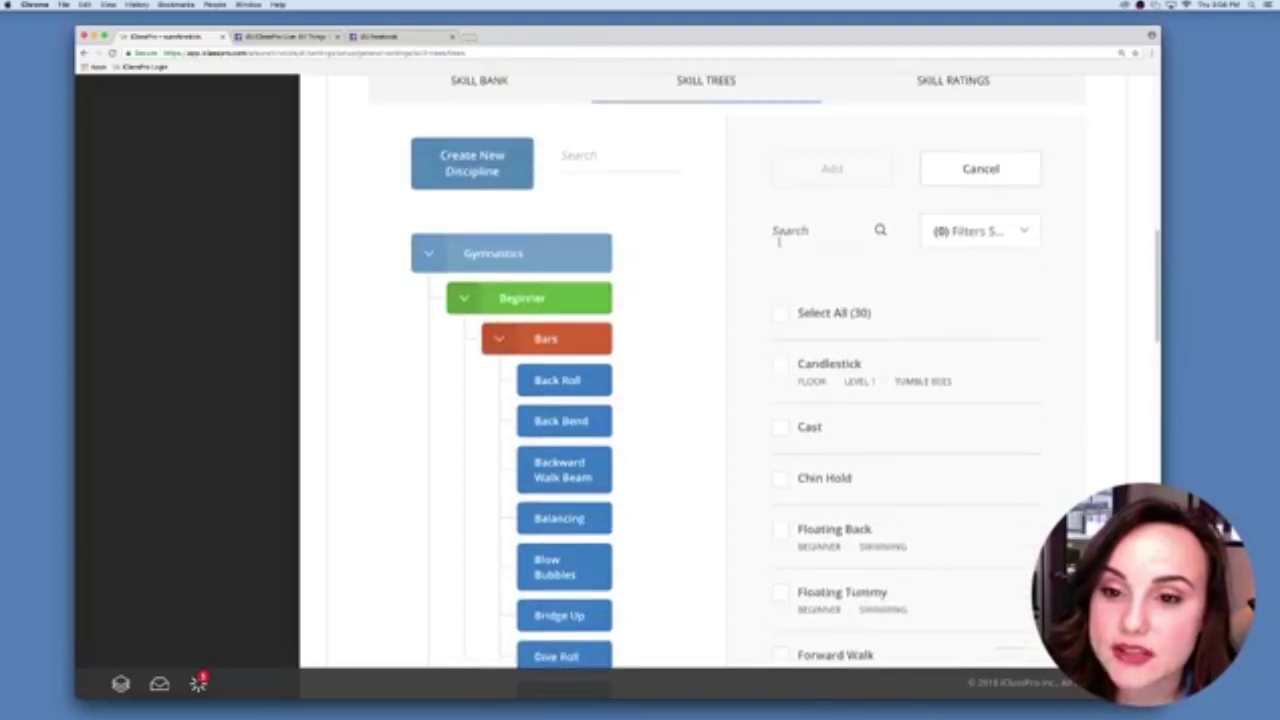
left_click(1017, 236)
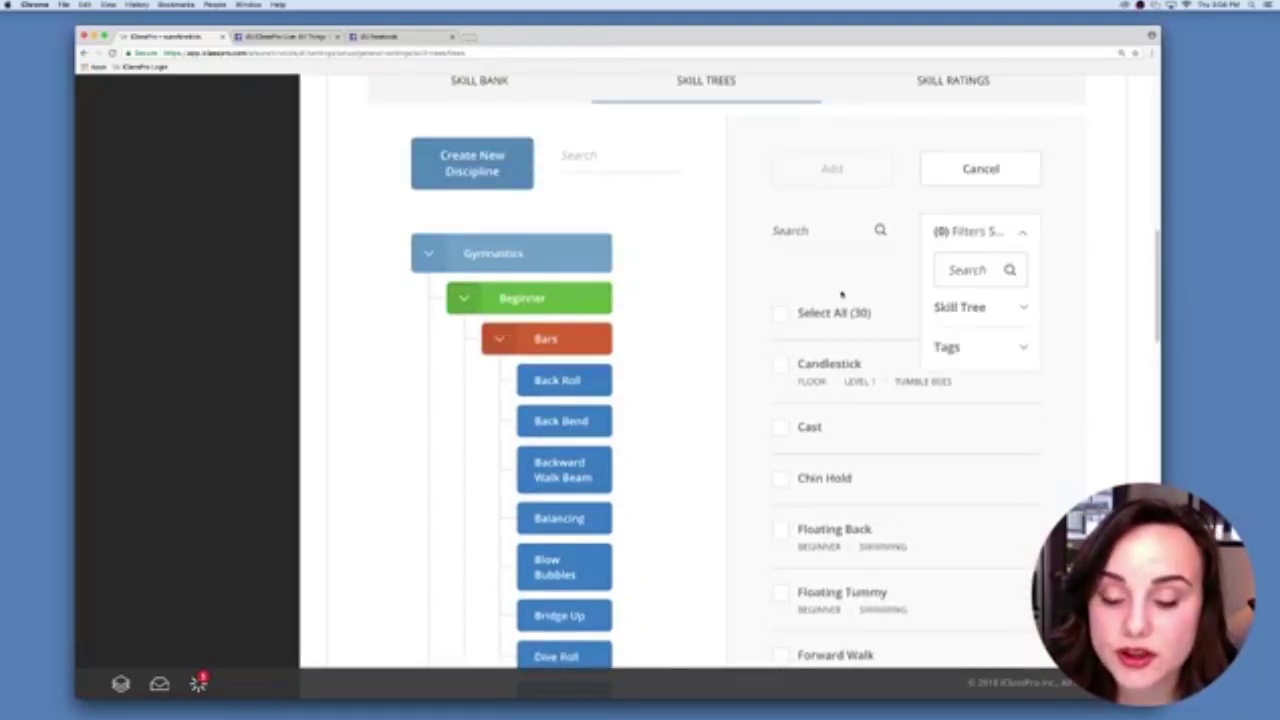
left_click(841, 296)
left_click(781, 366)
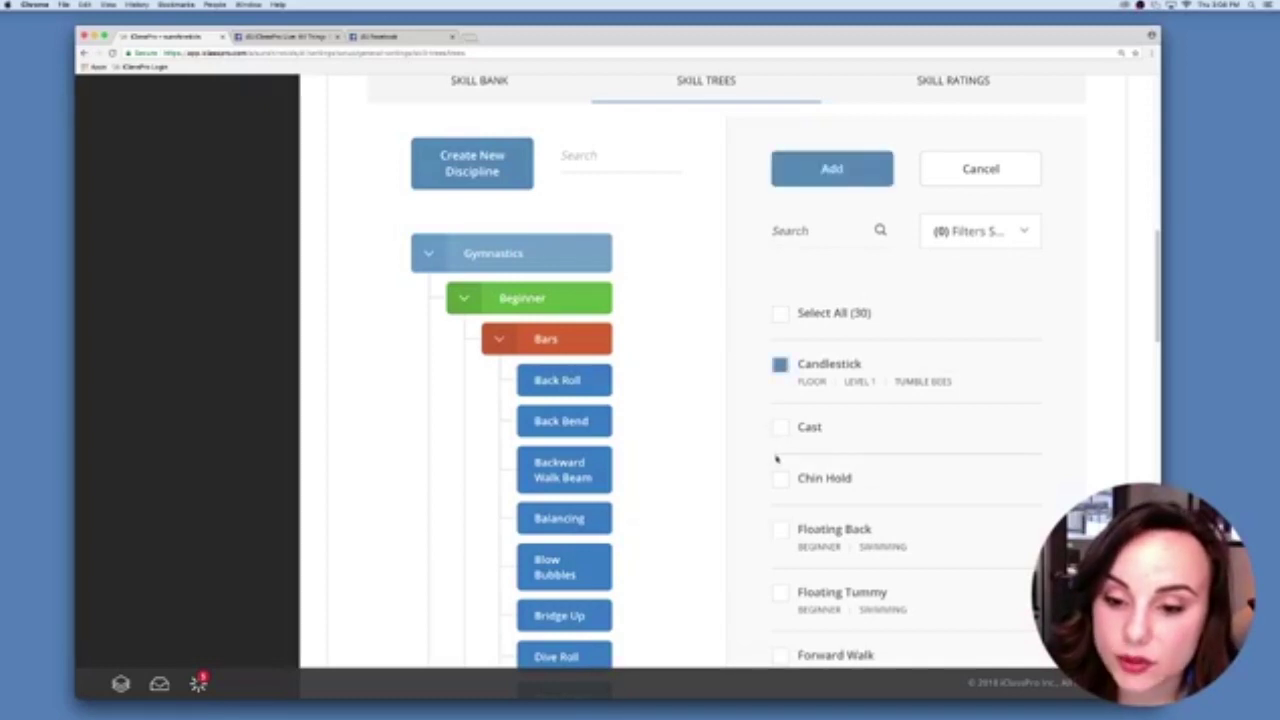
left_click(780, 479)
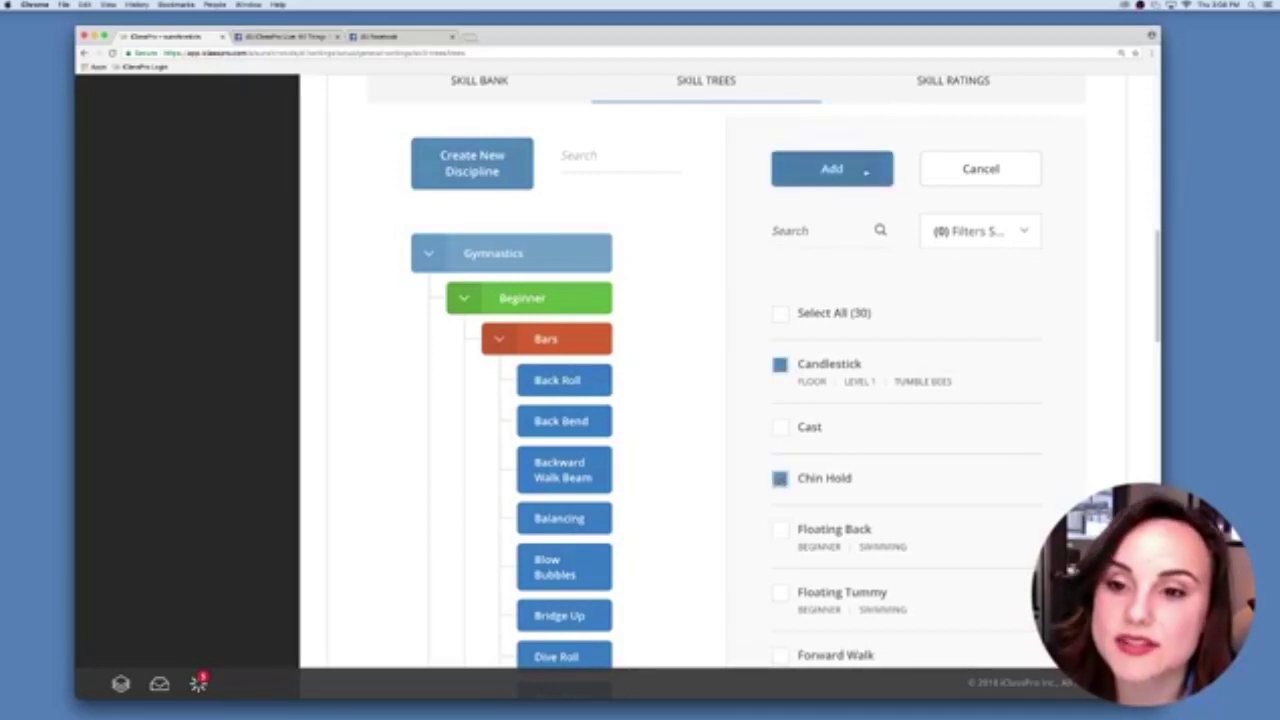
left_click(866, 172)
scroll(626, 280, "down", 5)
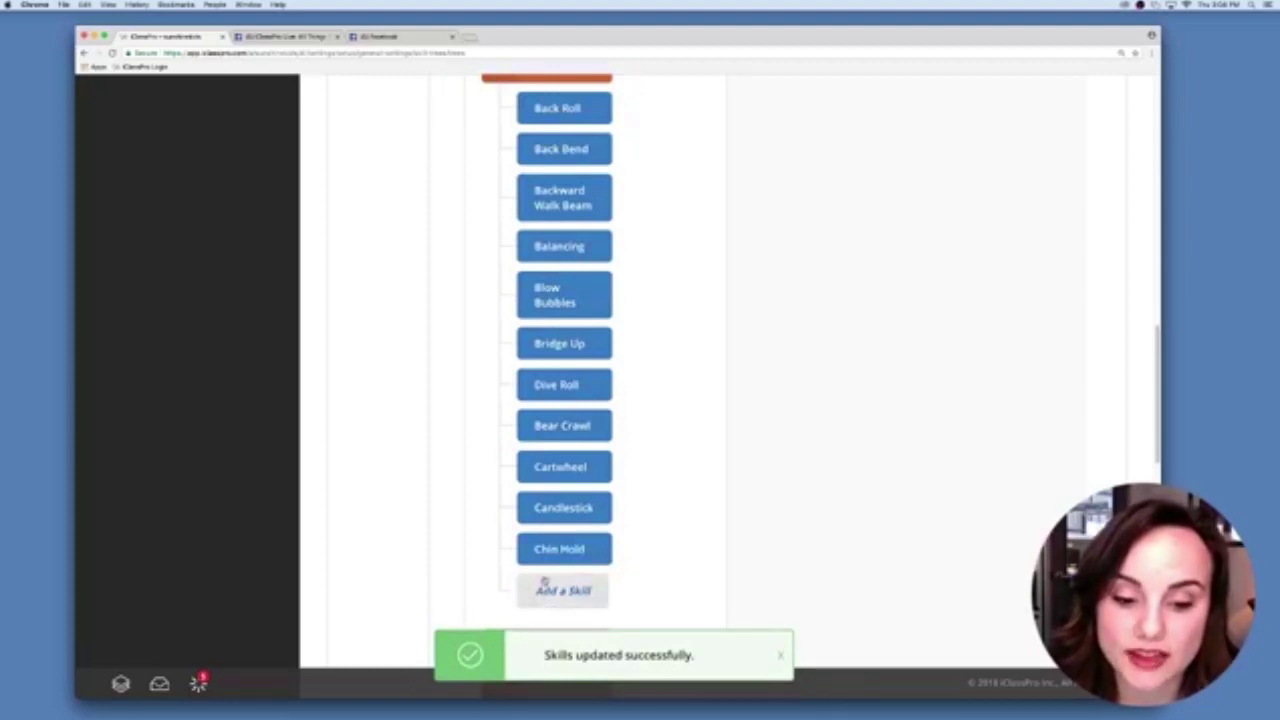
scroll(546, 574, "up", 1)
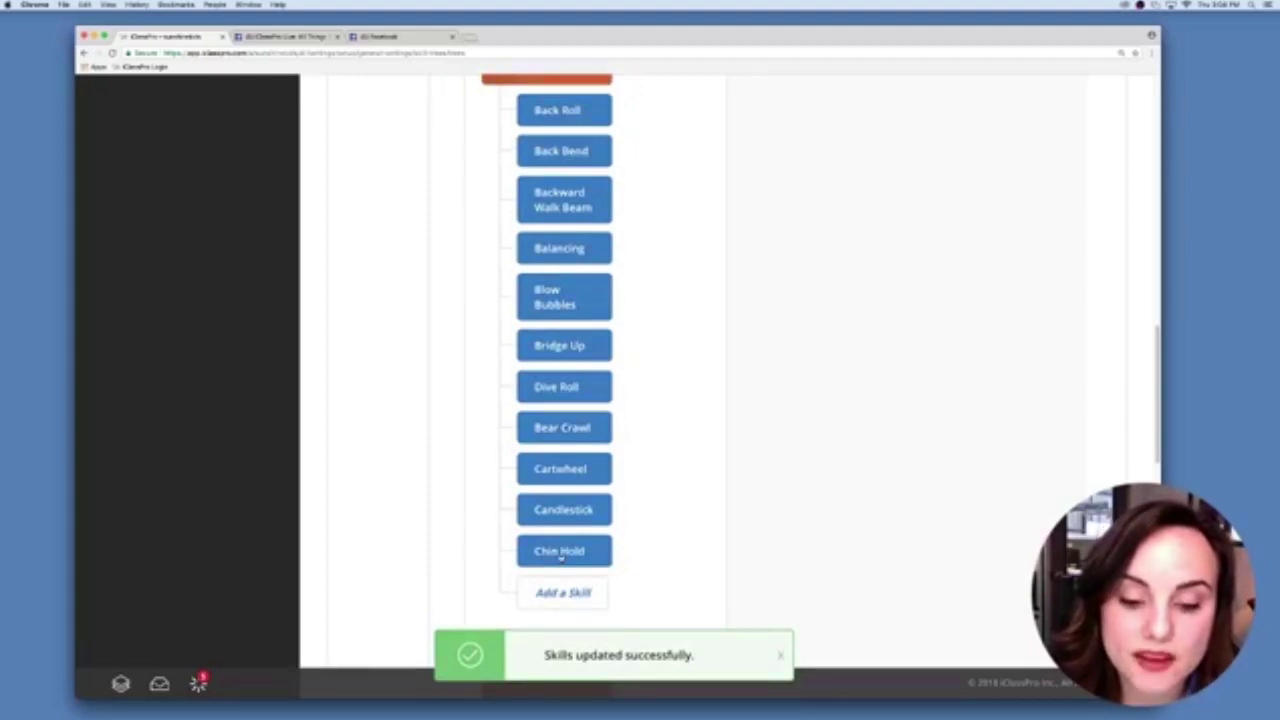
Remove the Chin Hold skill from the Beginner Bars event
left_click(563, 553)
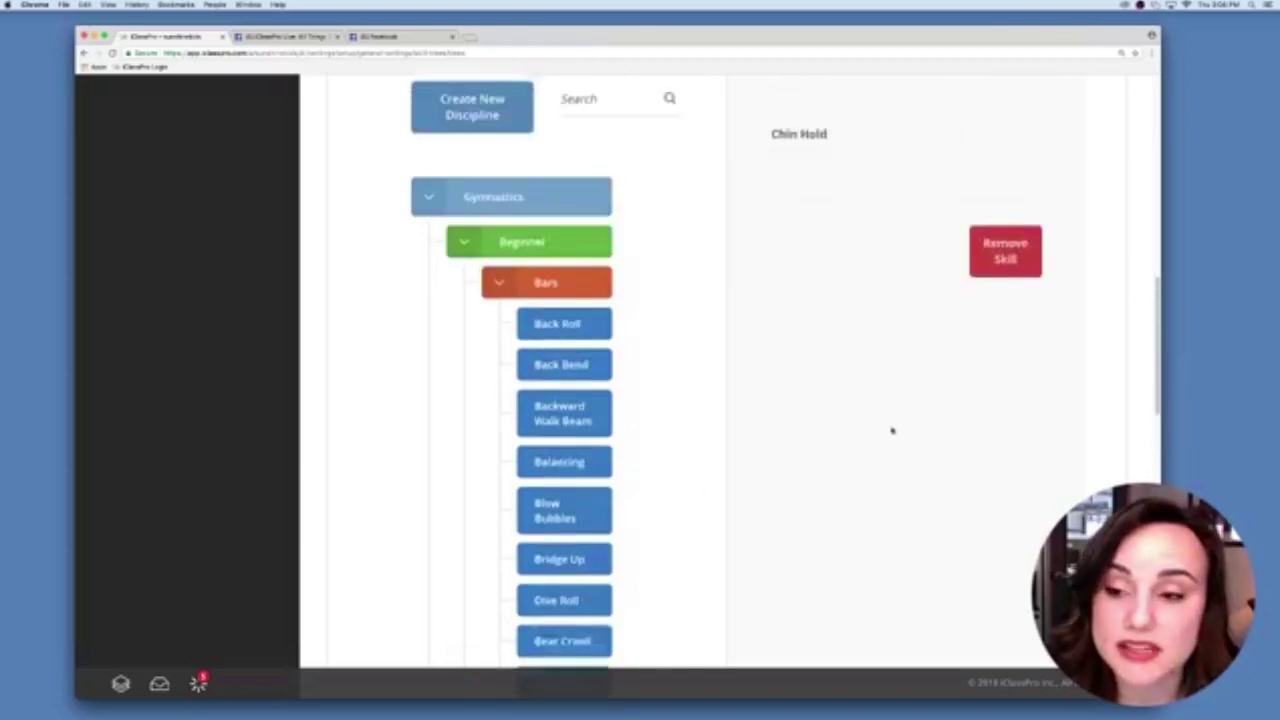
left_click(1004, 300)
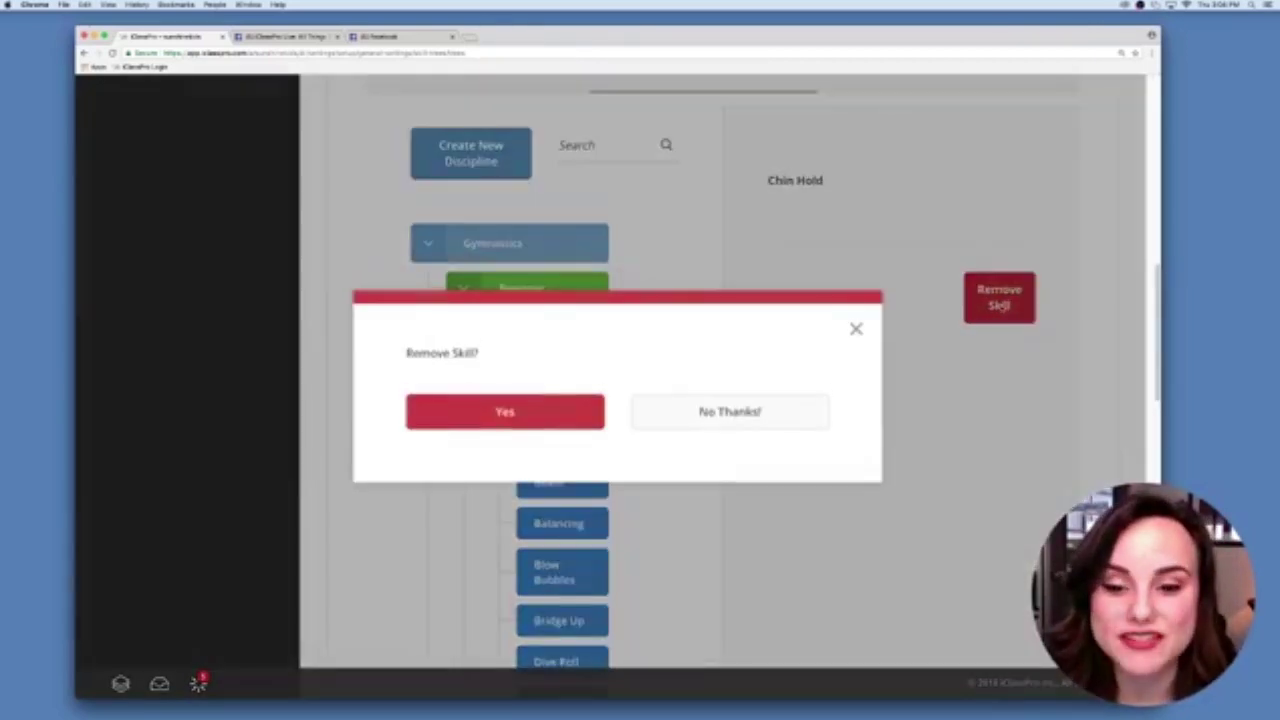
left_click(562, 400)
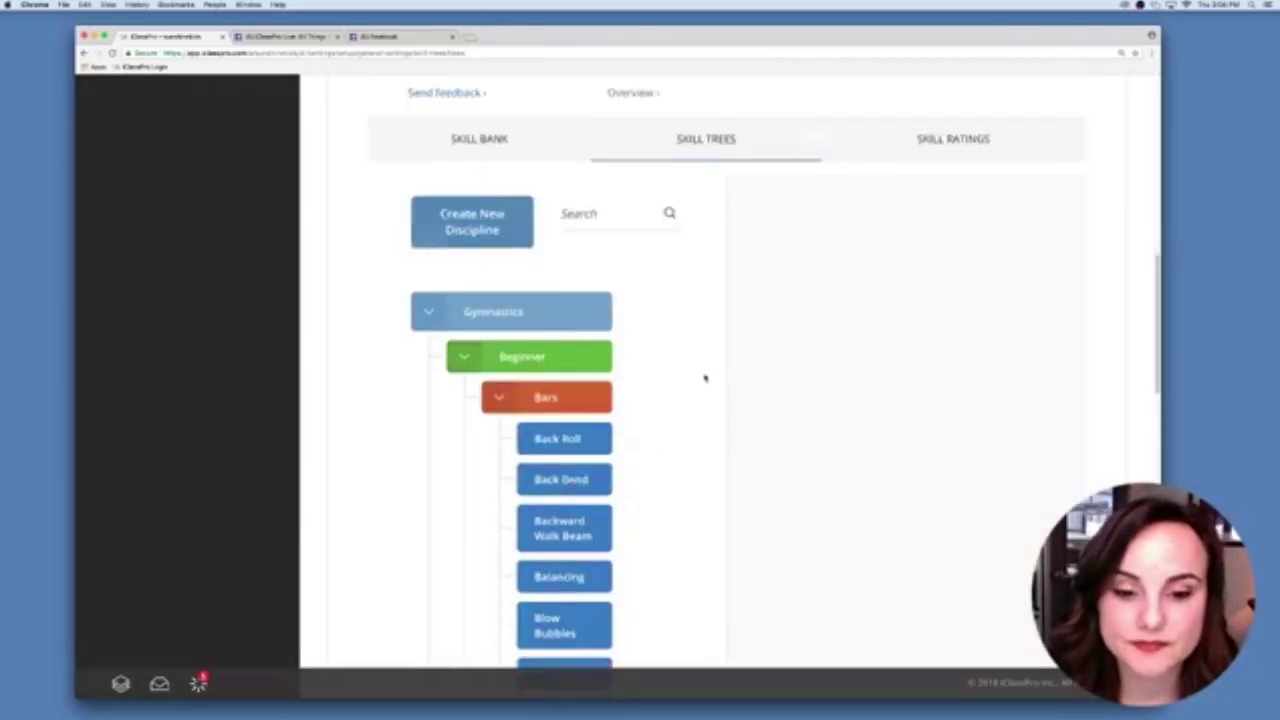
Collapse the Bars event and the Beginner level, and open the Swimming discipline's settings
left_click(499, 518)
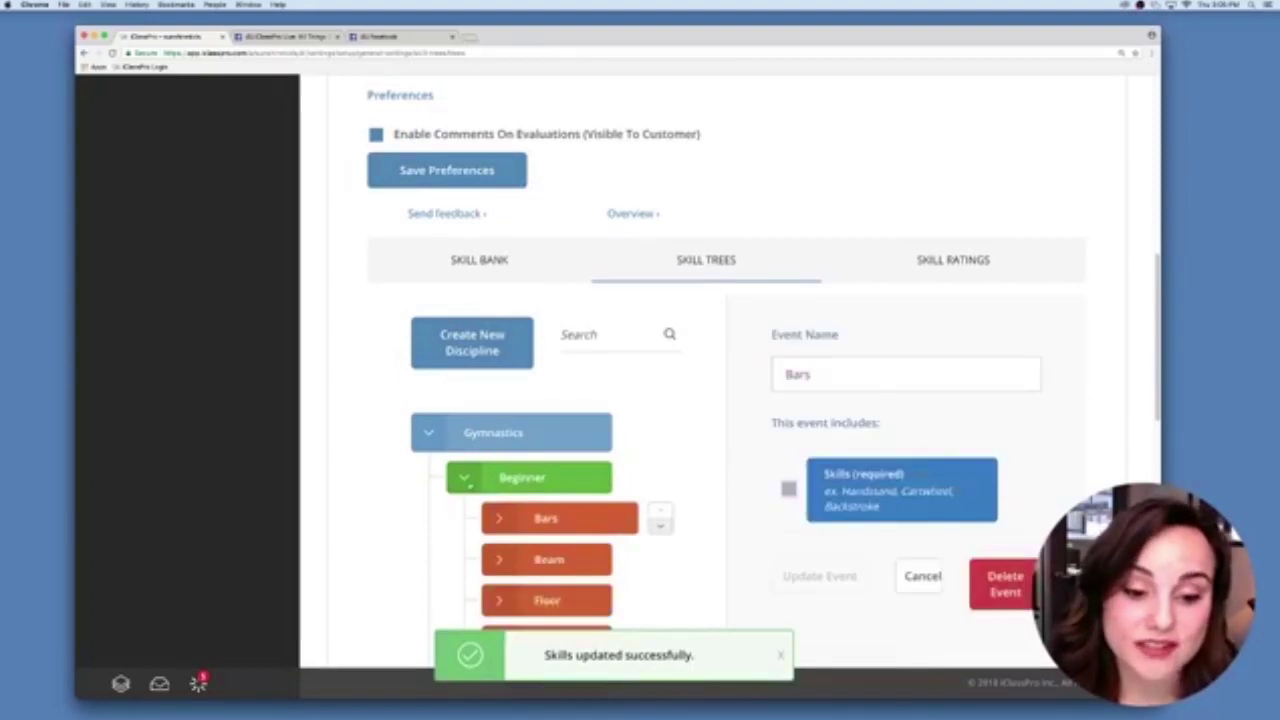
left_click(505, 477)
scroll(722, 455, "down", 1)
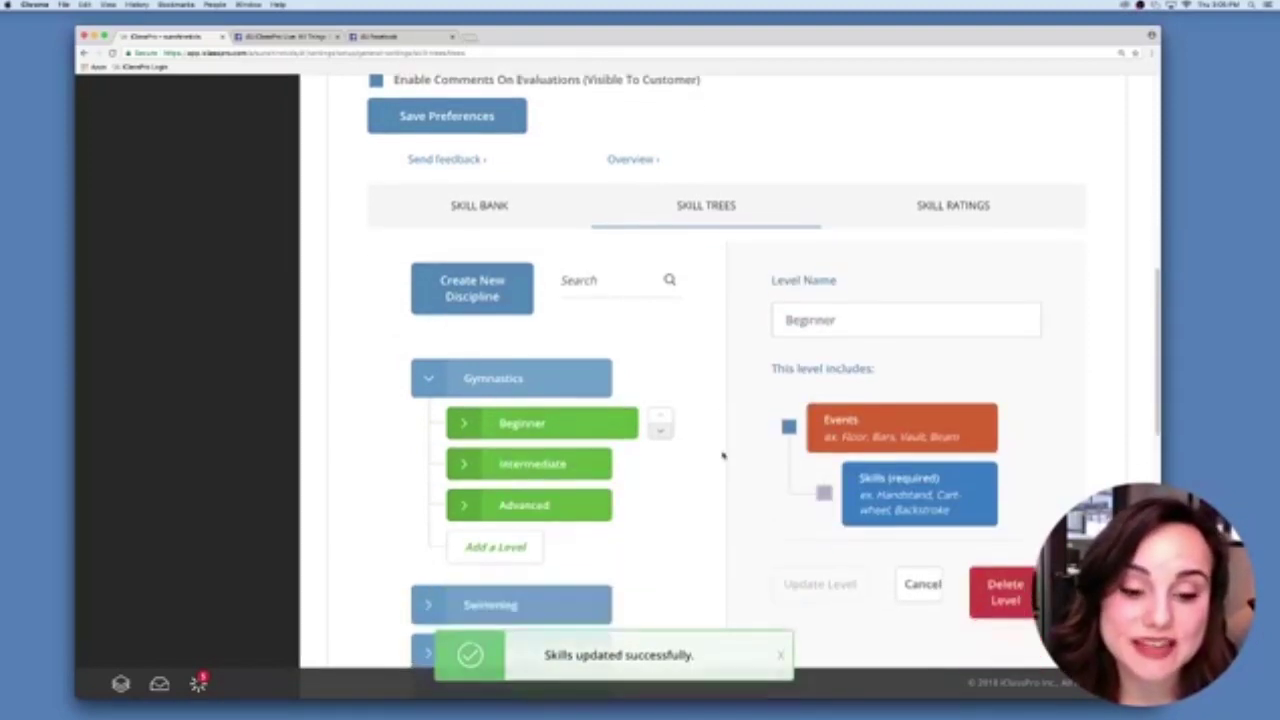
left_click(588, 603)
scroll(588, 566, "down", 1)
In the skill ratings, change the rating system to five stars and back to three, and review the star descriptions
scroll(588, 566, "up", 3)
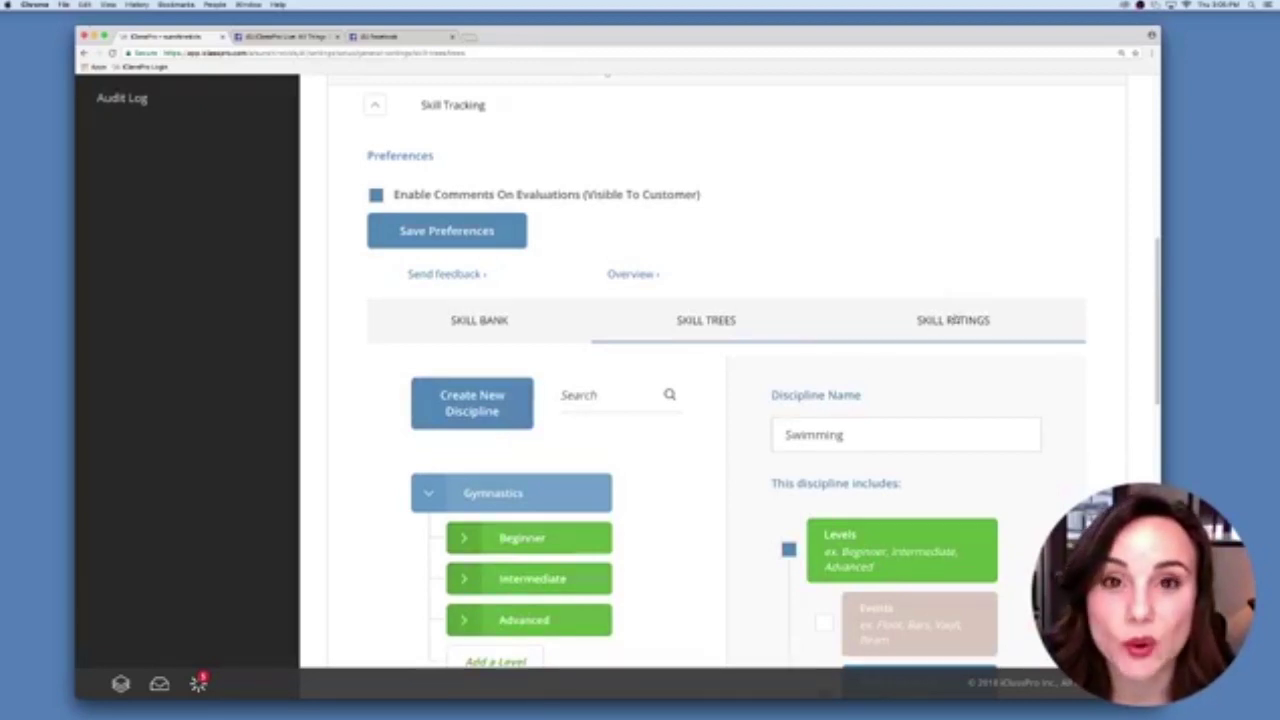
left_click(953, 320)
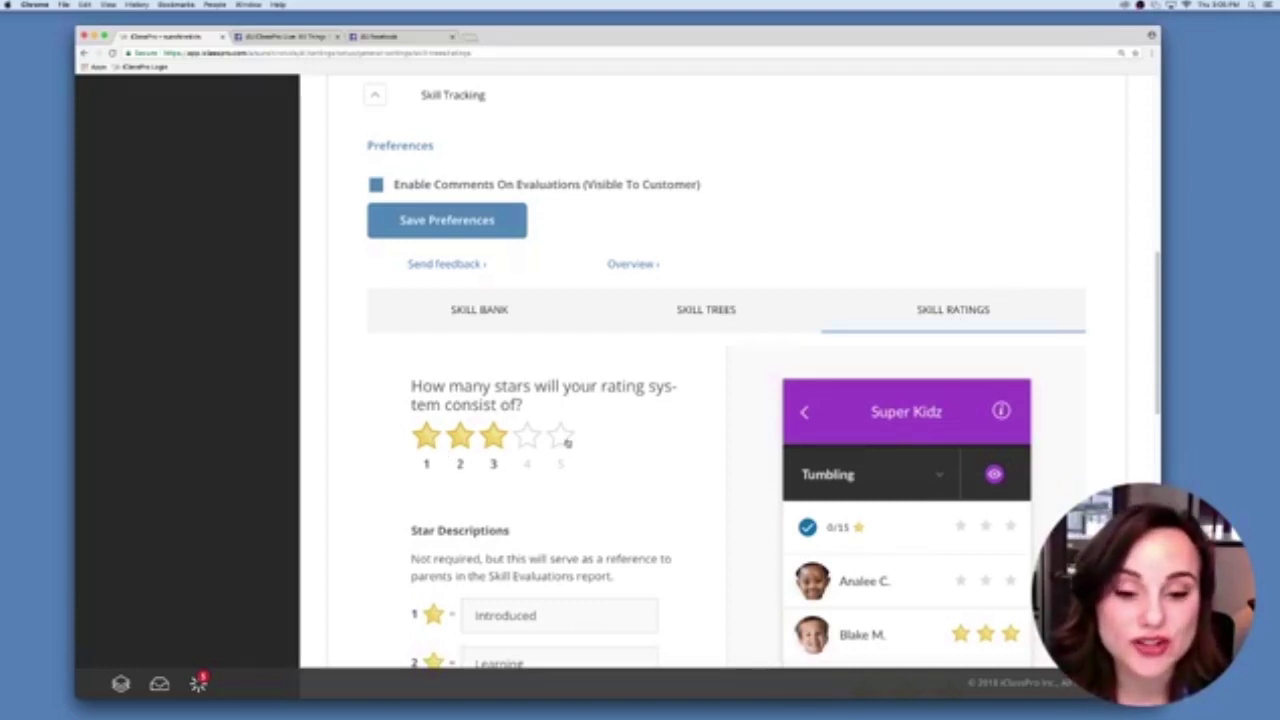
left_click(562, 440)
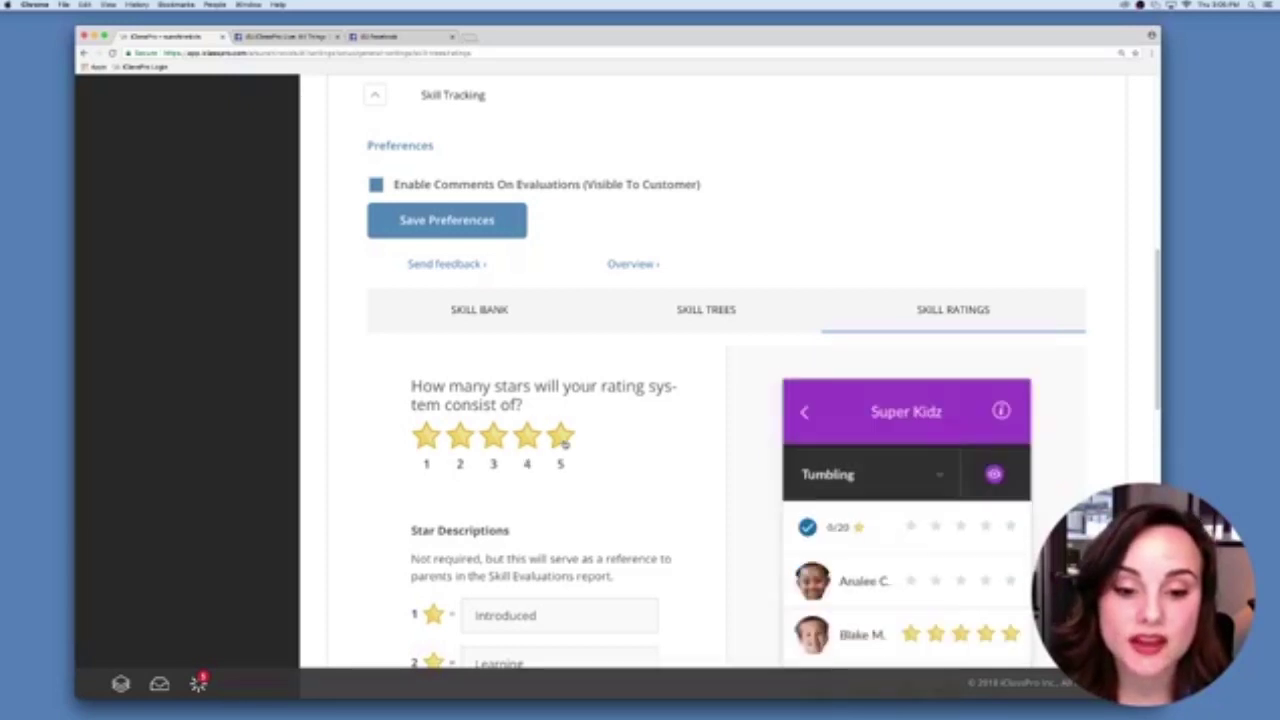
scroll(514, 421, "down", 1)
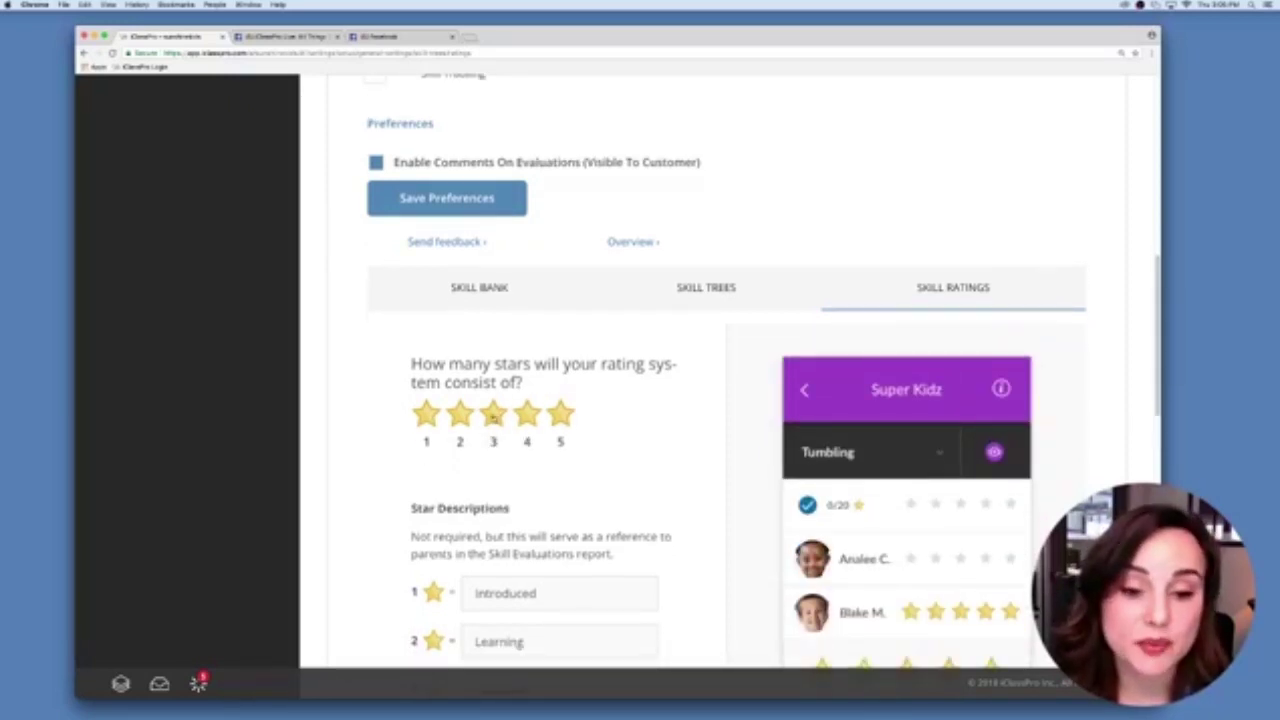
left_click(494, 418)
scroll(553, 438, "down", 3)
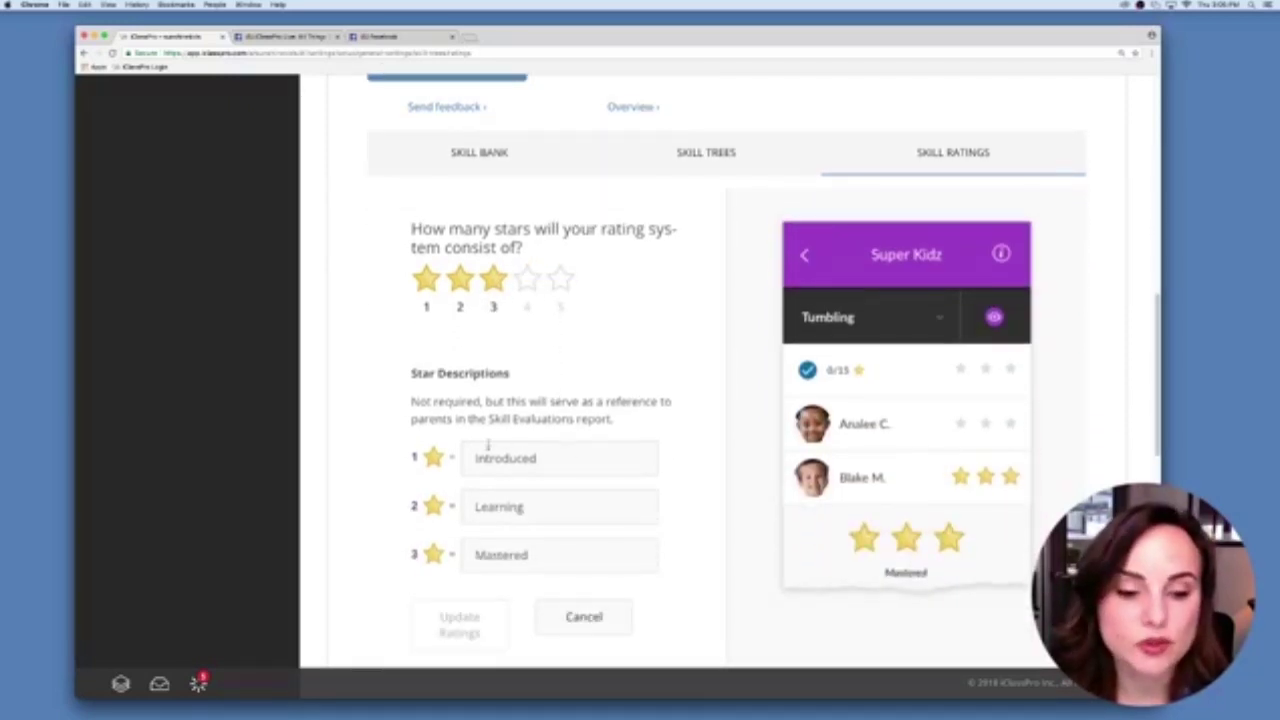
left_click(584, 459)
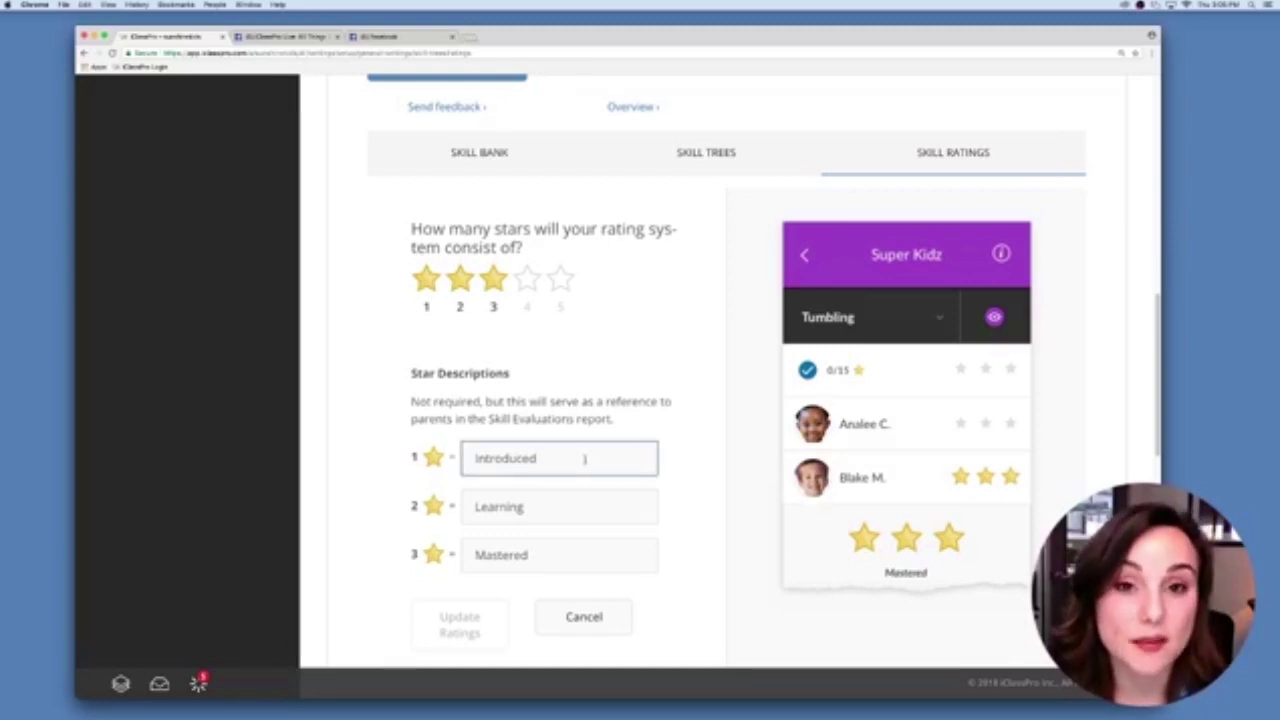
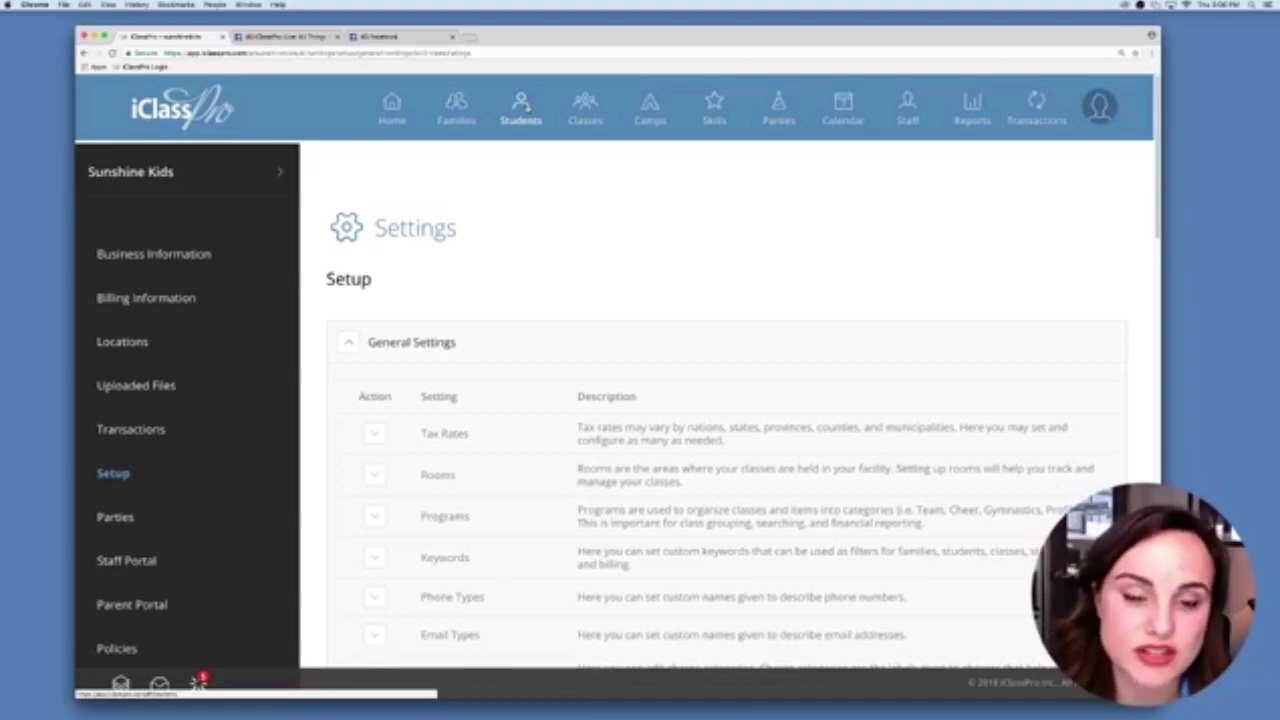
Open the skill evaluations of the 11-year-old male student in the fourth row of the student list and expand Gymnastics Beginner
left_click(522, 108)
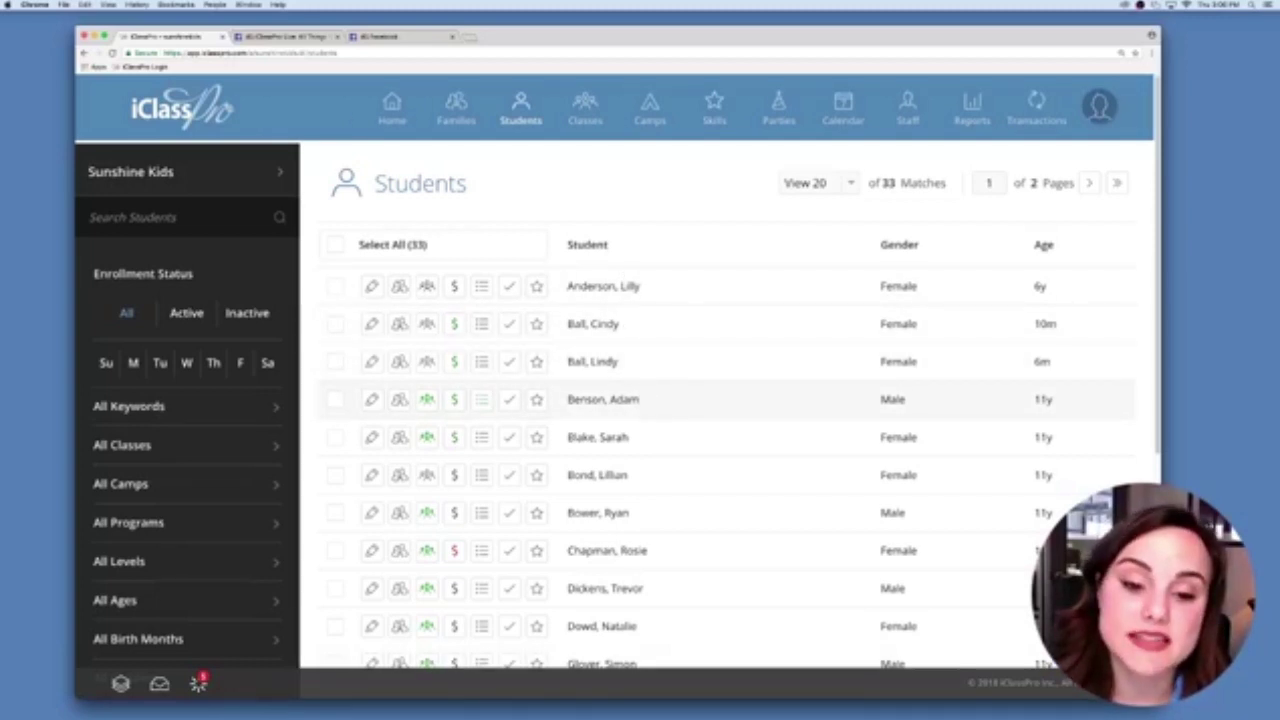
left_click(537, 400)
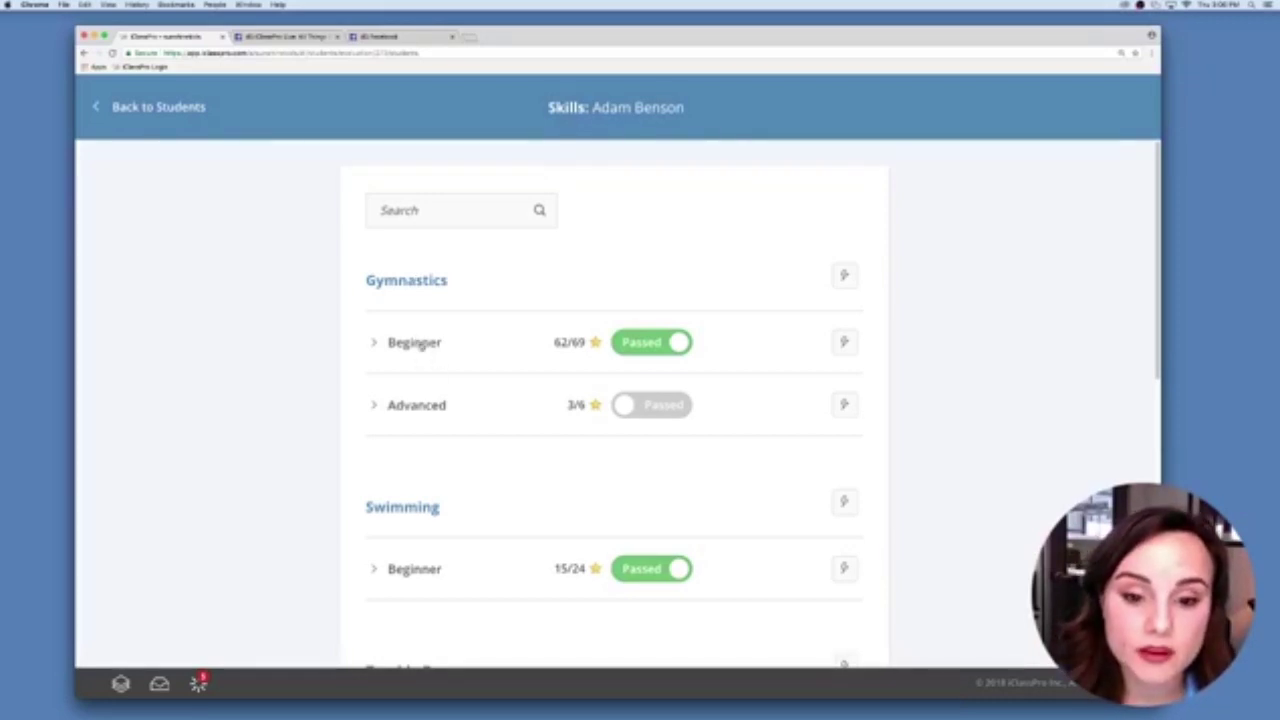
left_click(428, 350)
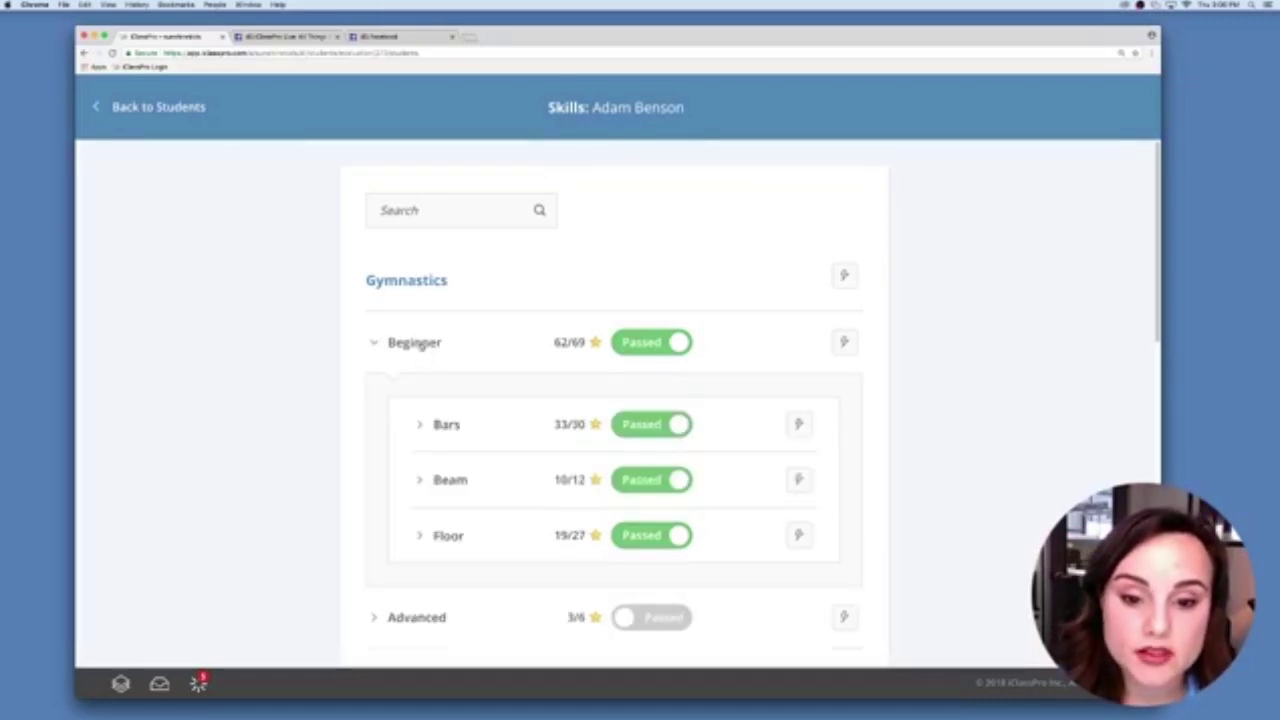
Switch off the Passed status for the student's Gymnastics Beginner level and its Bars, Beam and Floor events
left_click(681, 344)
left_click(664, 432)
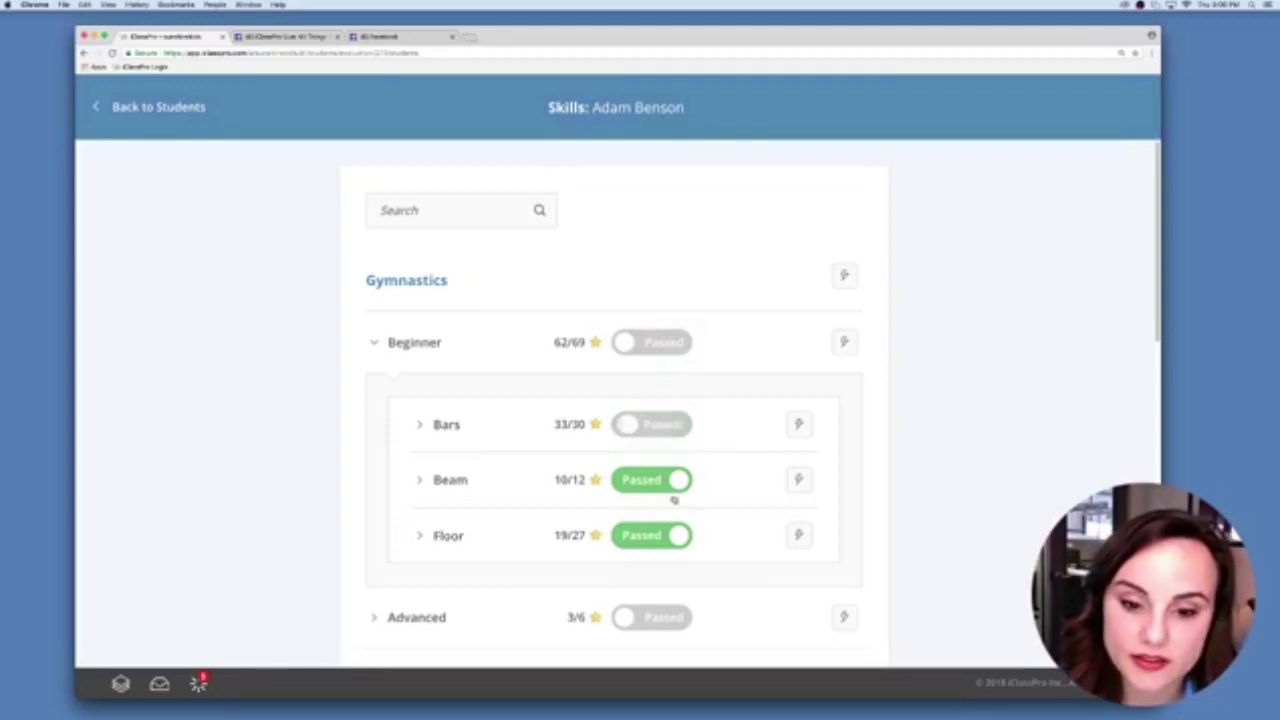
left_click(672, 484)
left_click(674, 535)
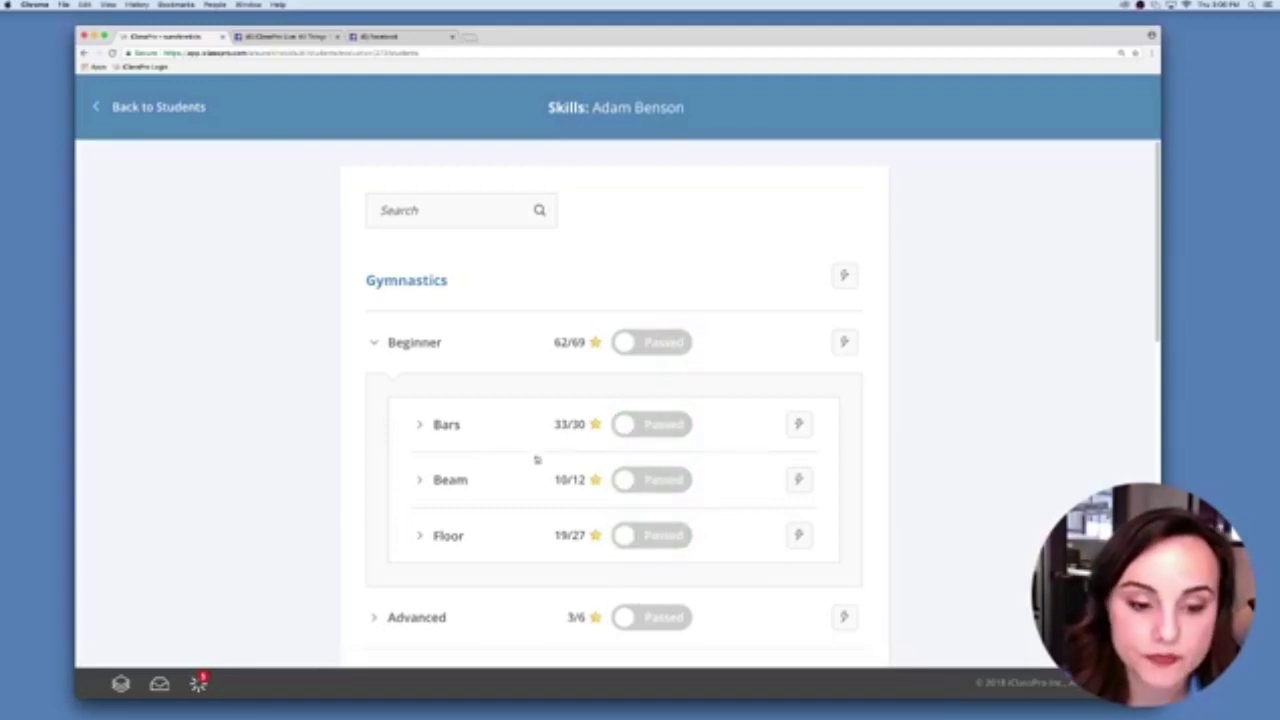
Expand the Bars event and rate the student's Back Bend skill three stars in a new evaluation
left_click(446, 427)
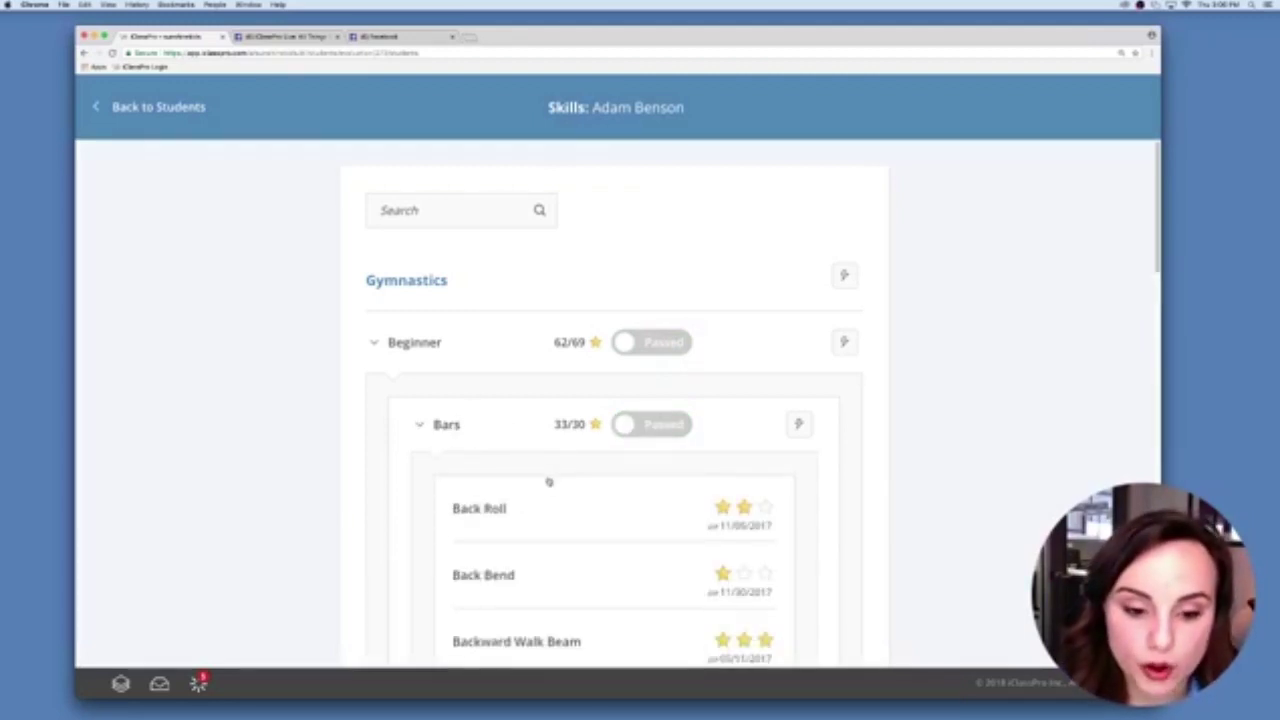
scroll(548, 482, "down", 1)
scroll(548, 482, "down", 3)
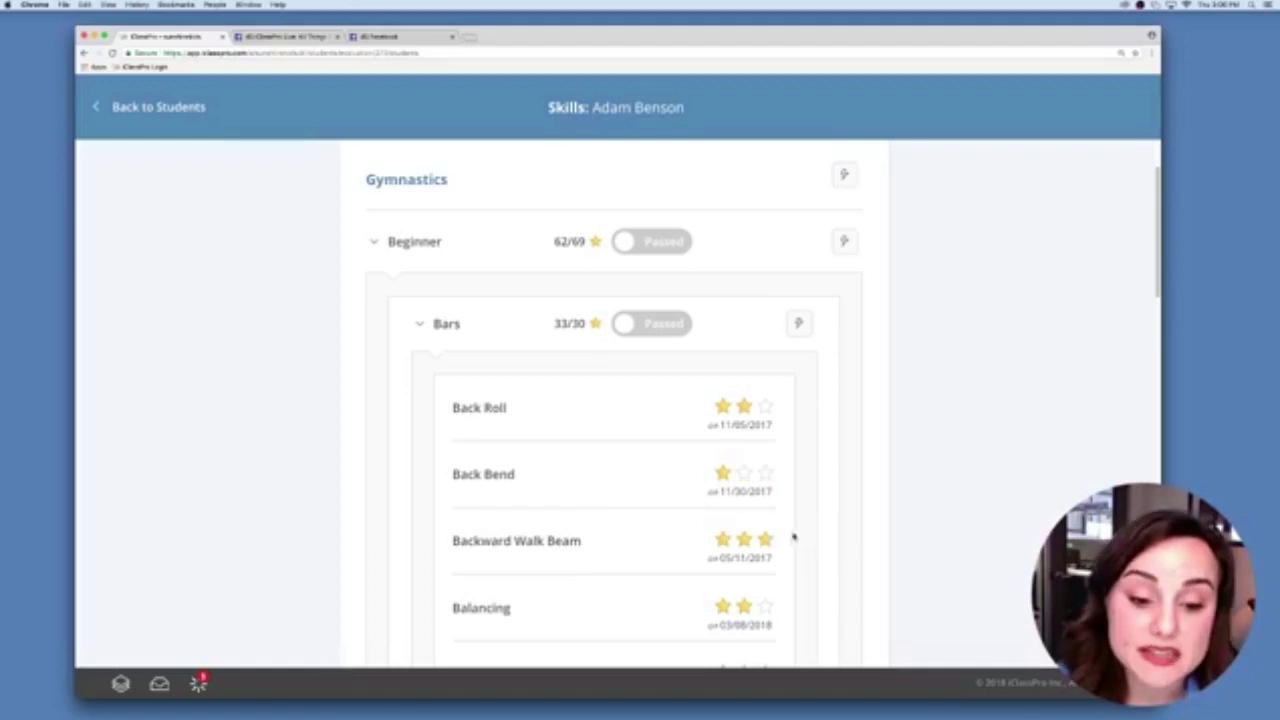
left_click(492, 477)
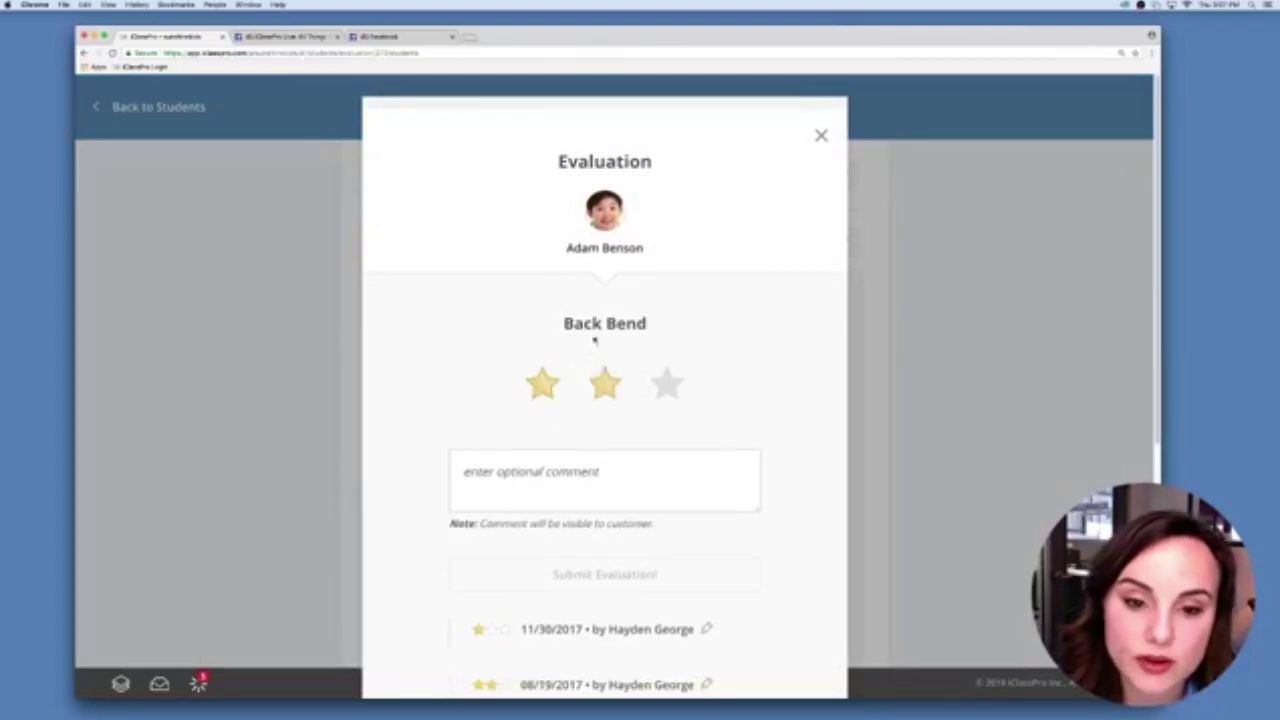
left_click(665, 388)
Enter a comment in the Back Bend evaluation saying that the student, mentioned by first name, did a great job
left_click(578, 477)
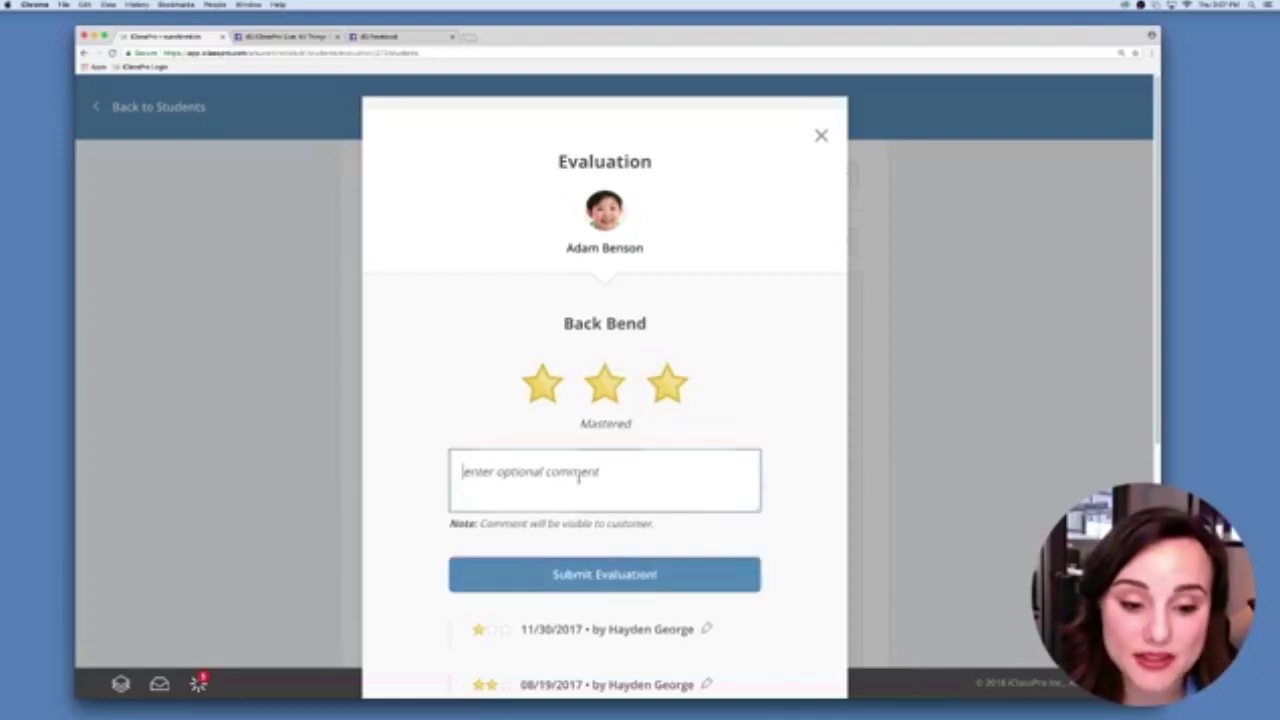
type("Ada")
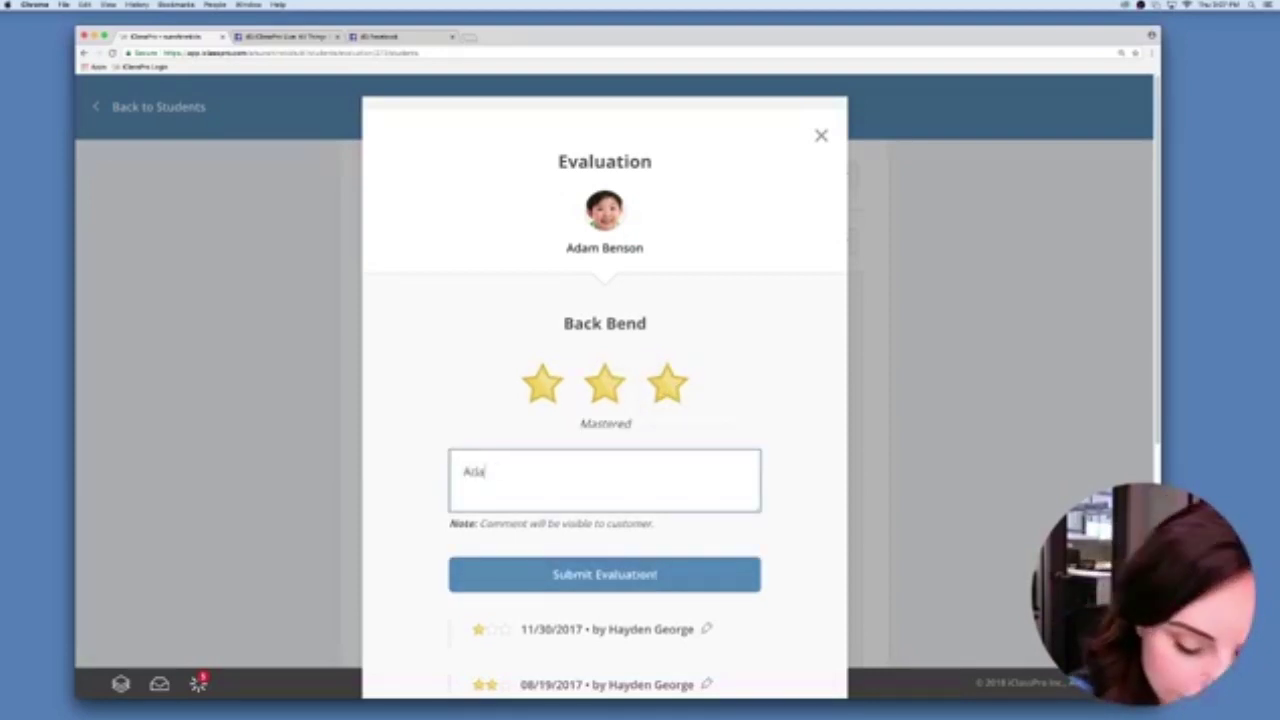
type("m did a grea")
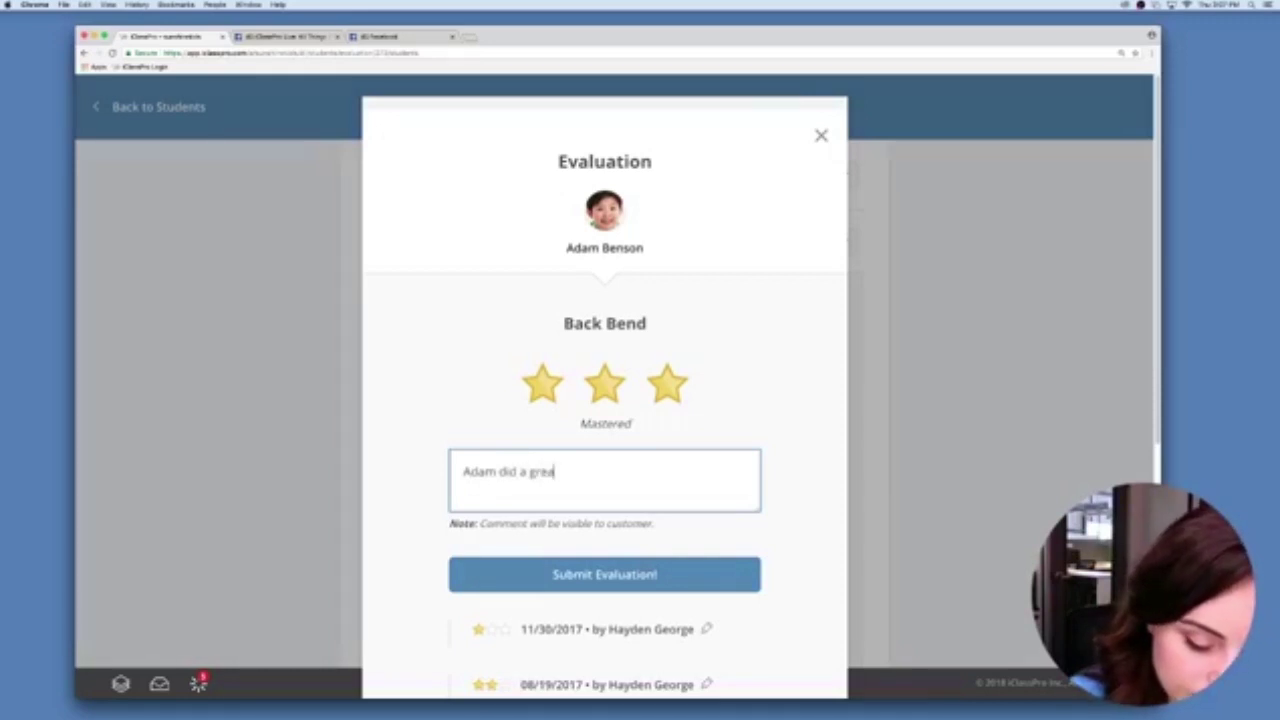
type("t job")
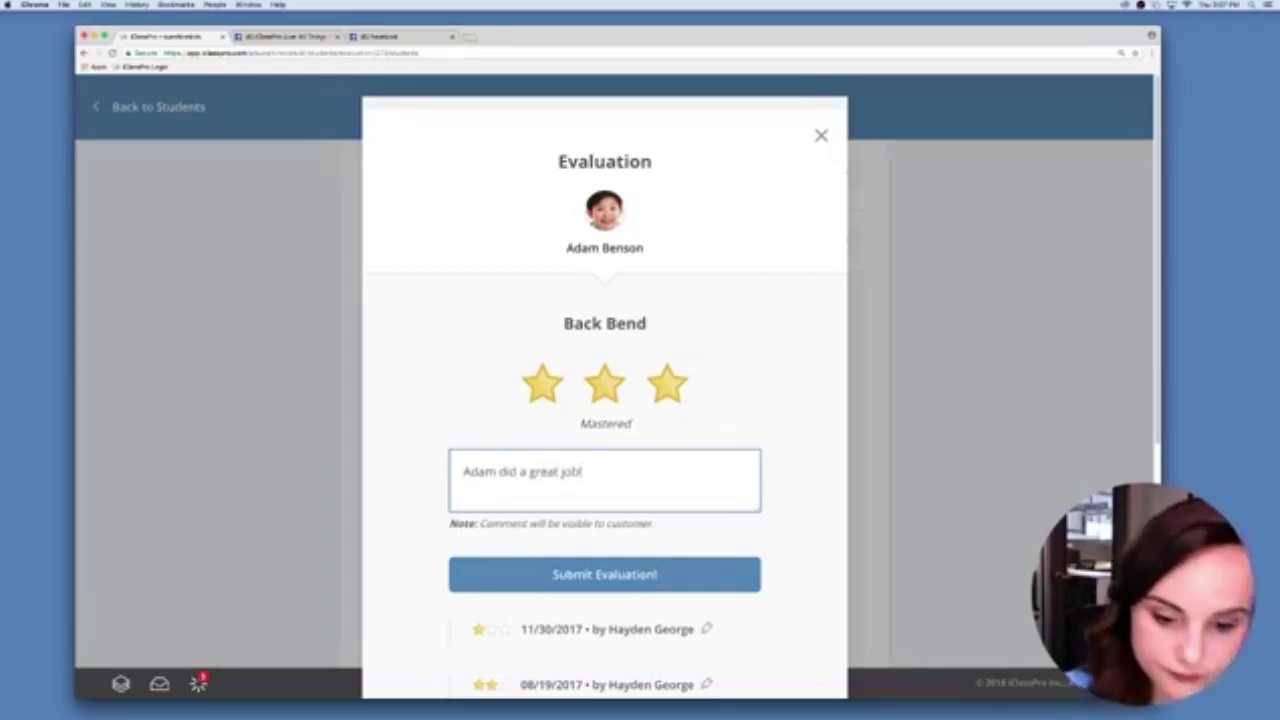
End the Back Bend comment with an exclamation mark and submit the evaluation
type("!")
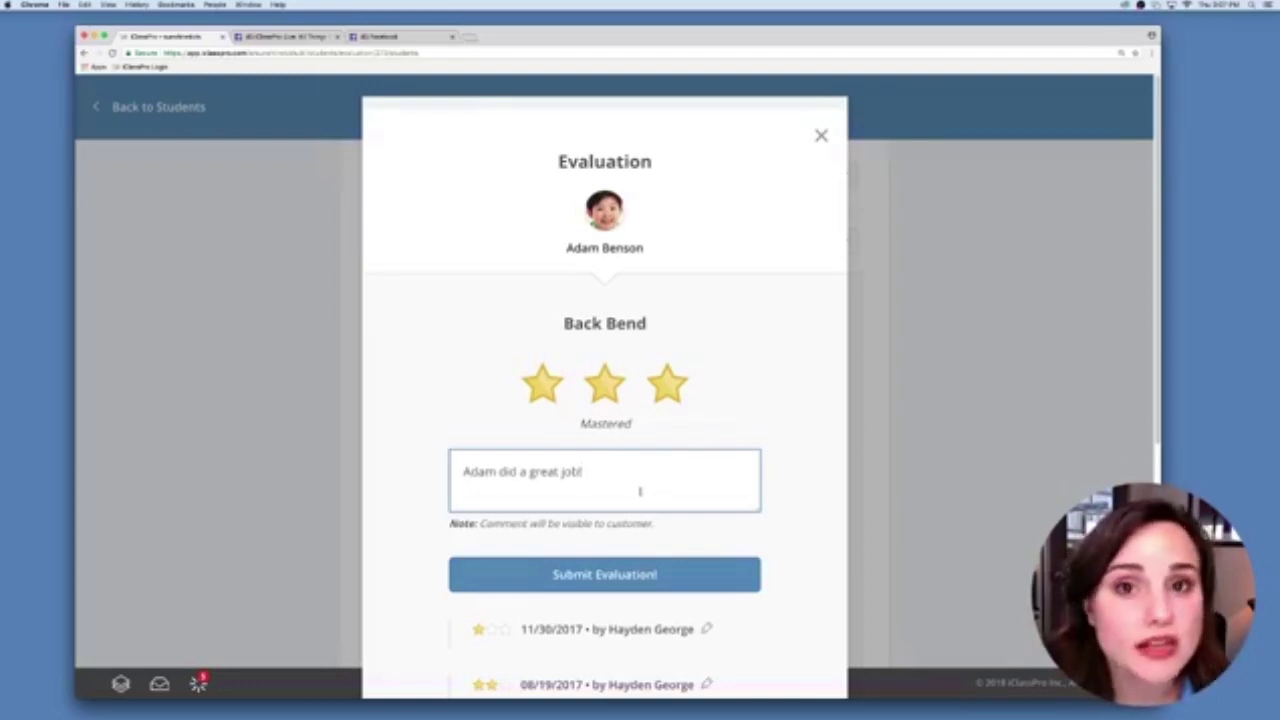
left_click(650, 577)
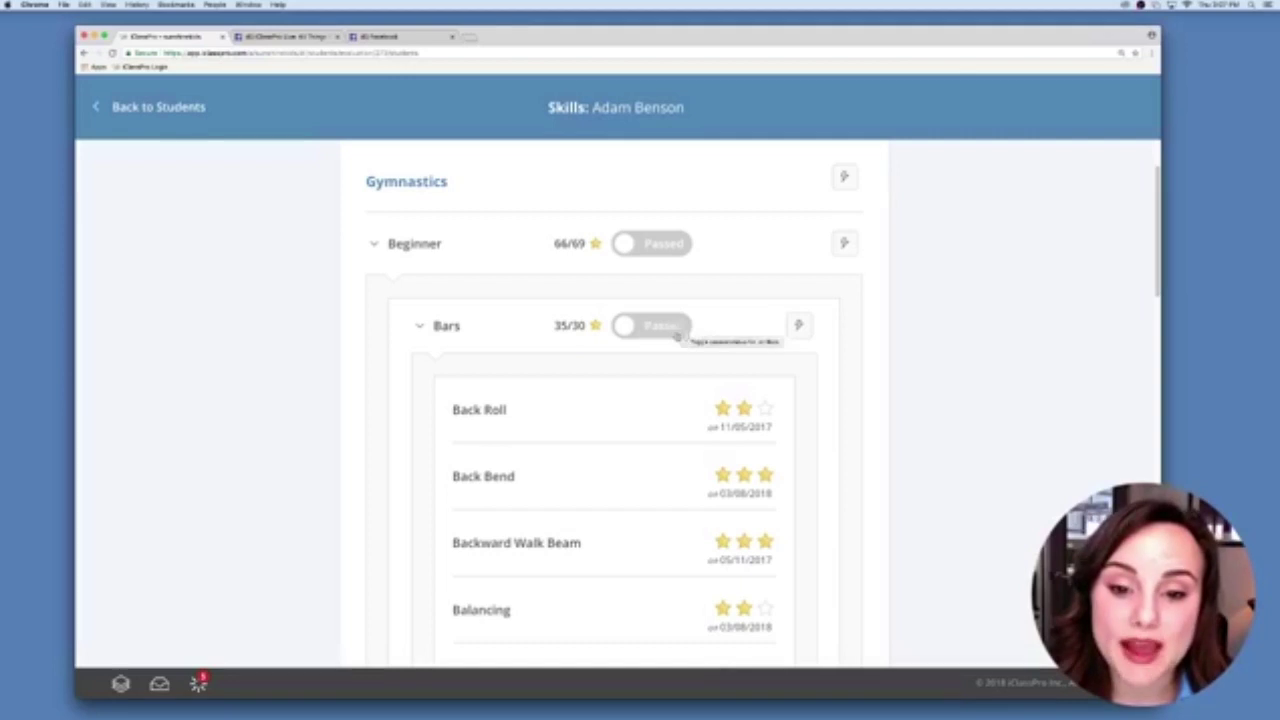
Mark the student's Bars event as passed, collapse it, and pass the Gymnastics Beginner level together with all its events
left_click(650, 330)
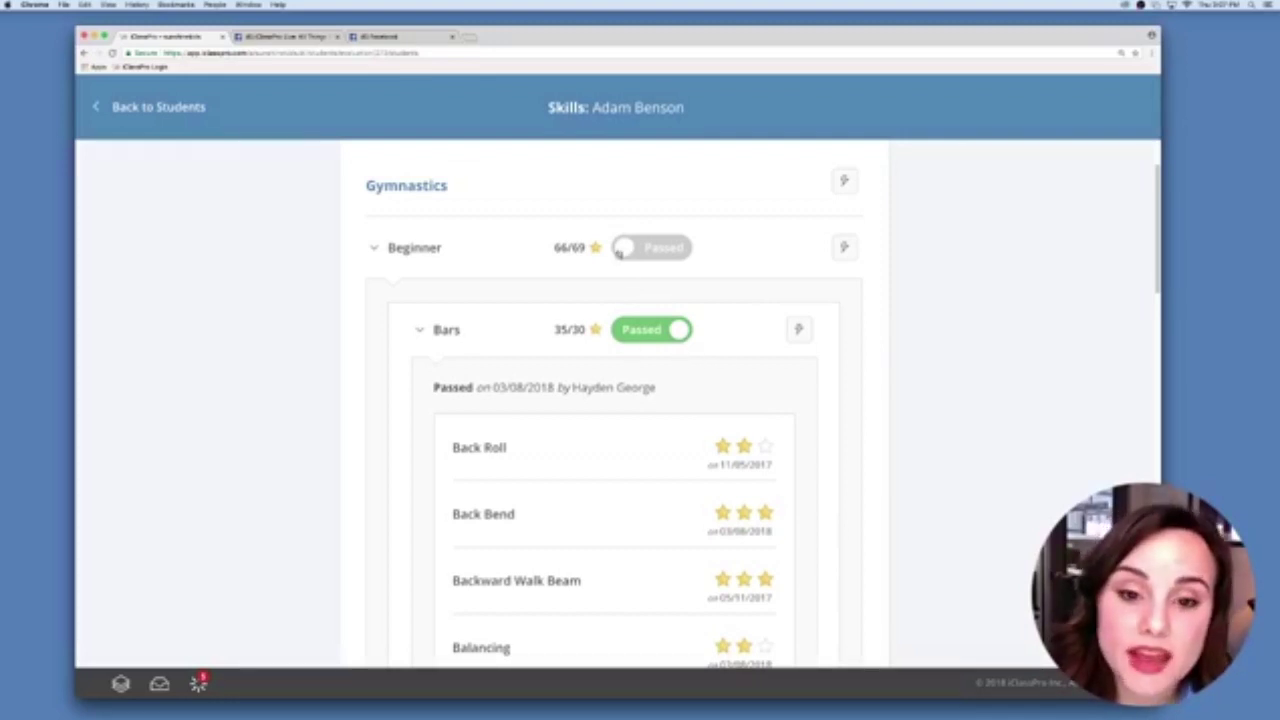
left_click(447, 333)
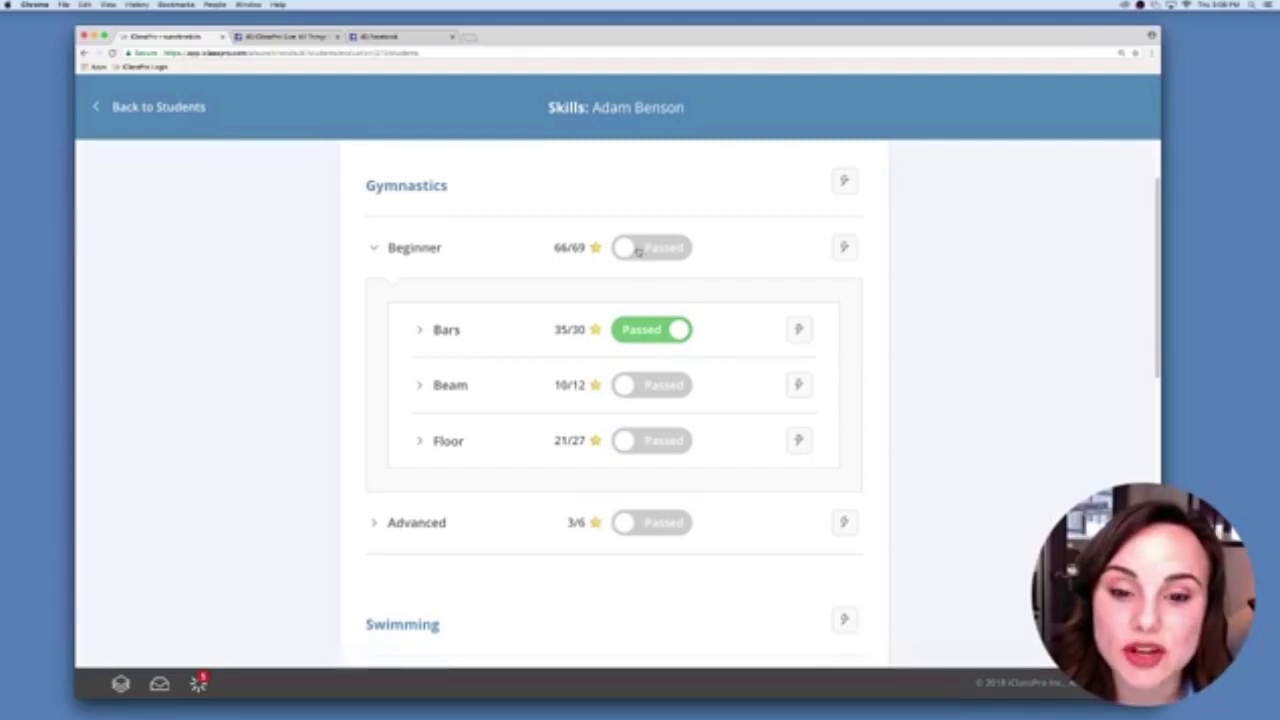
left_click(638, 251)
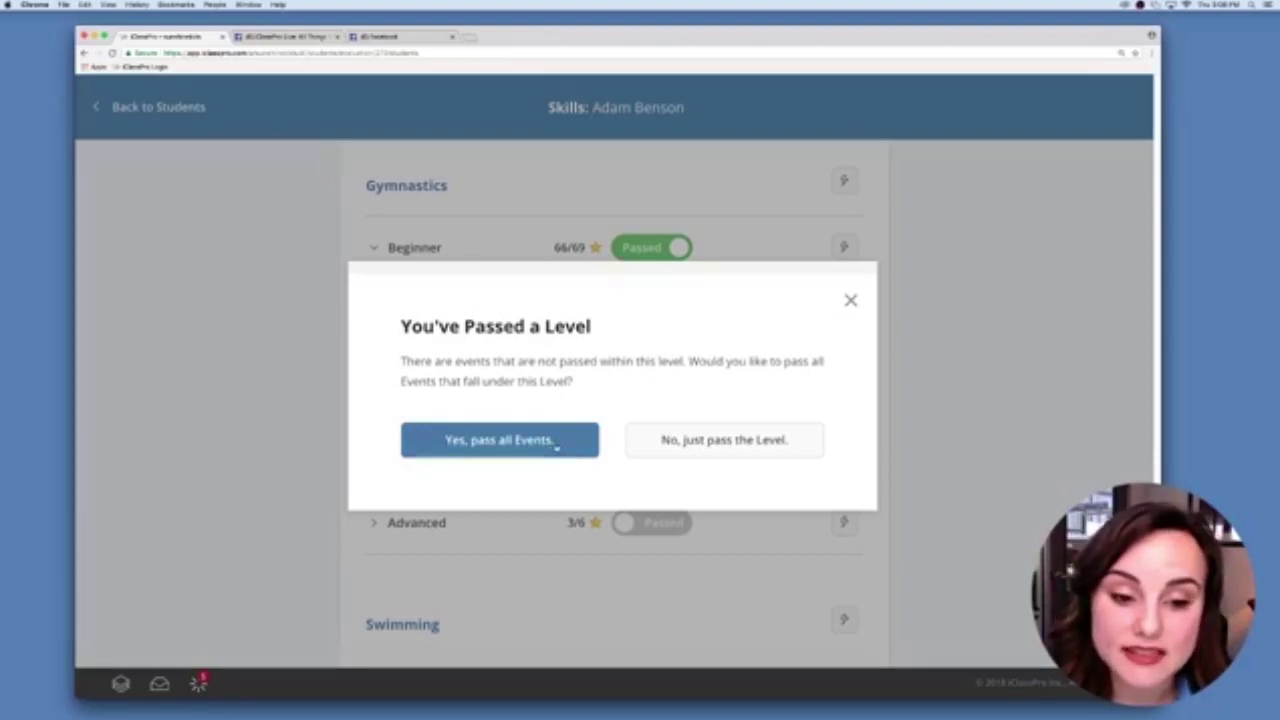
left_click(556, 448)
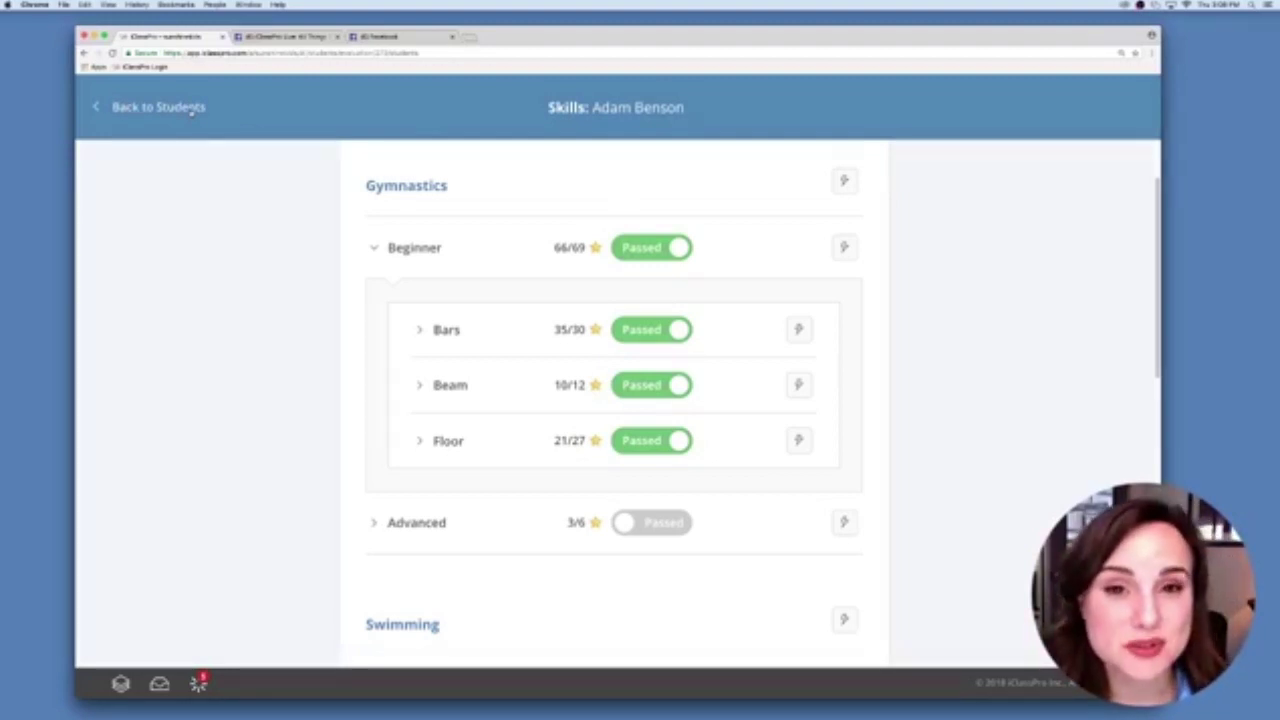
Leave the student's skills and open the skill evaluations of the Beginner Swim class
left_click(158, 107)
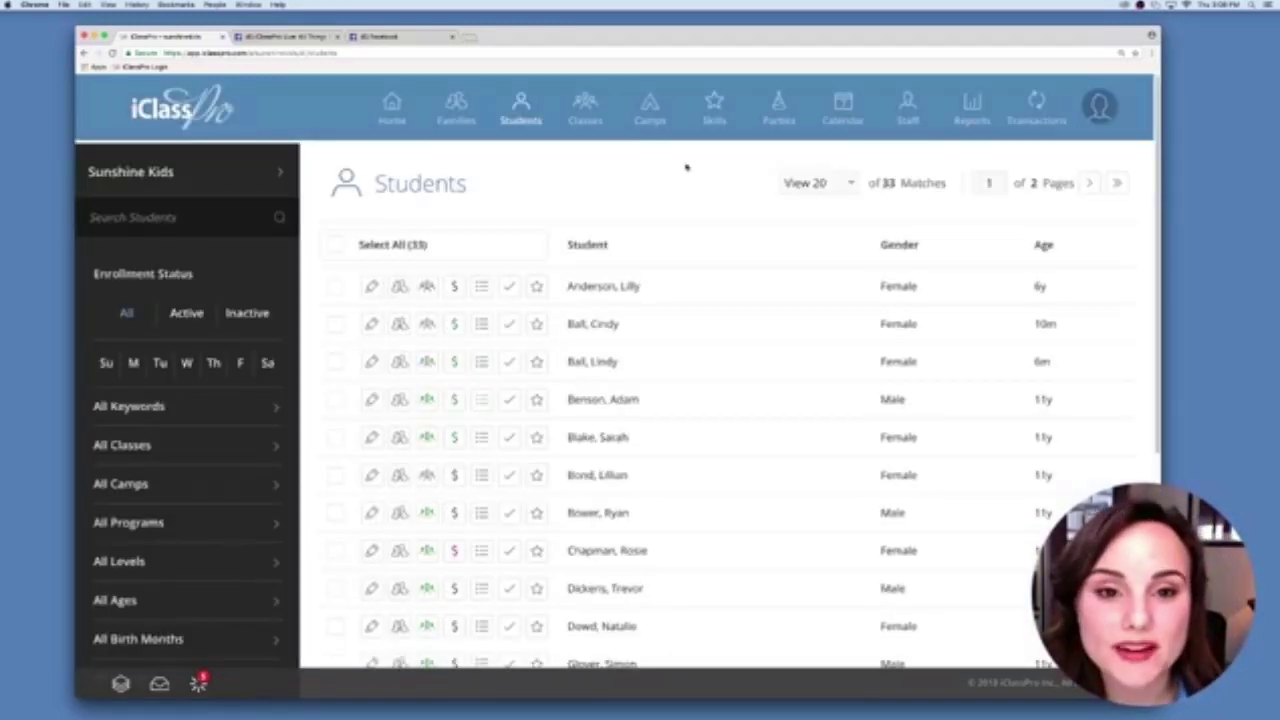
left_click(585, 113)
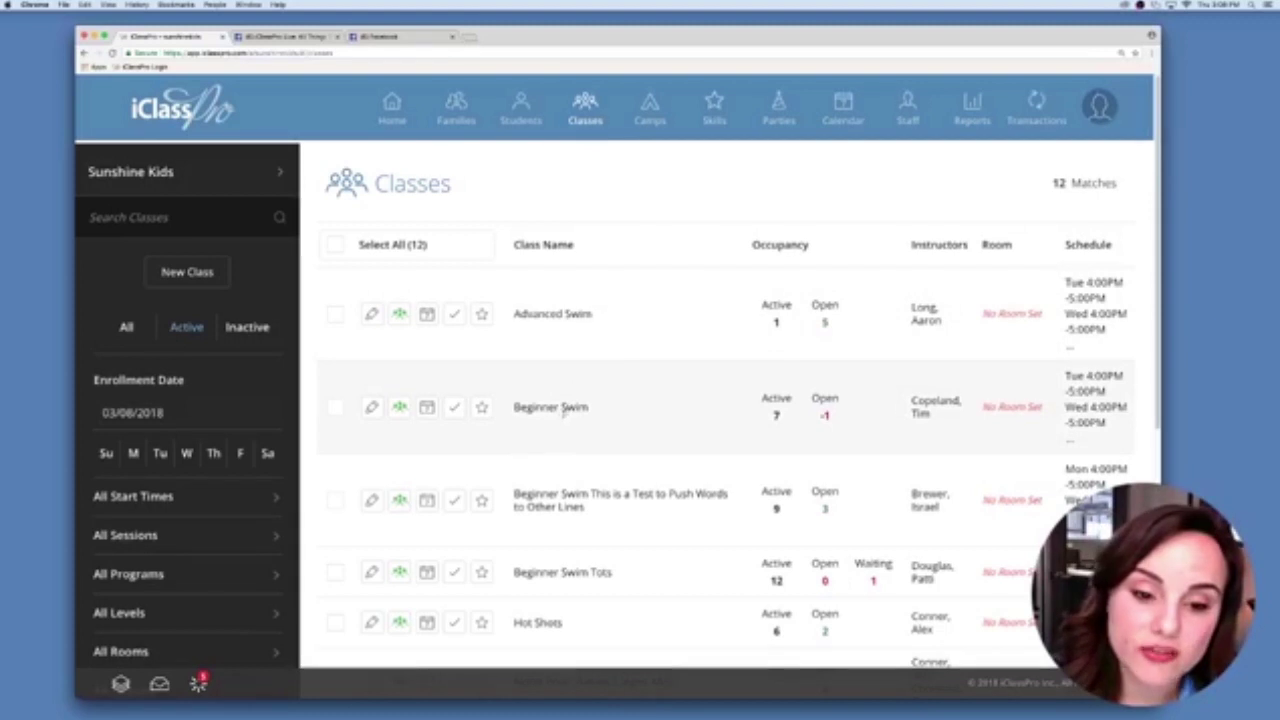
left_click(482, 408)
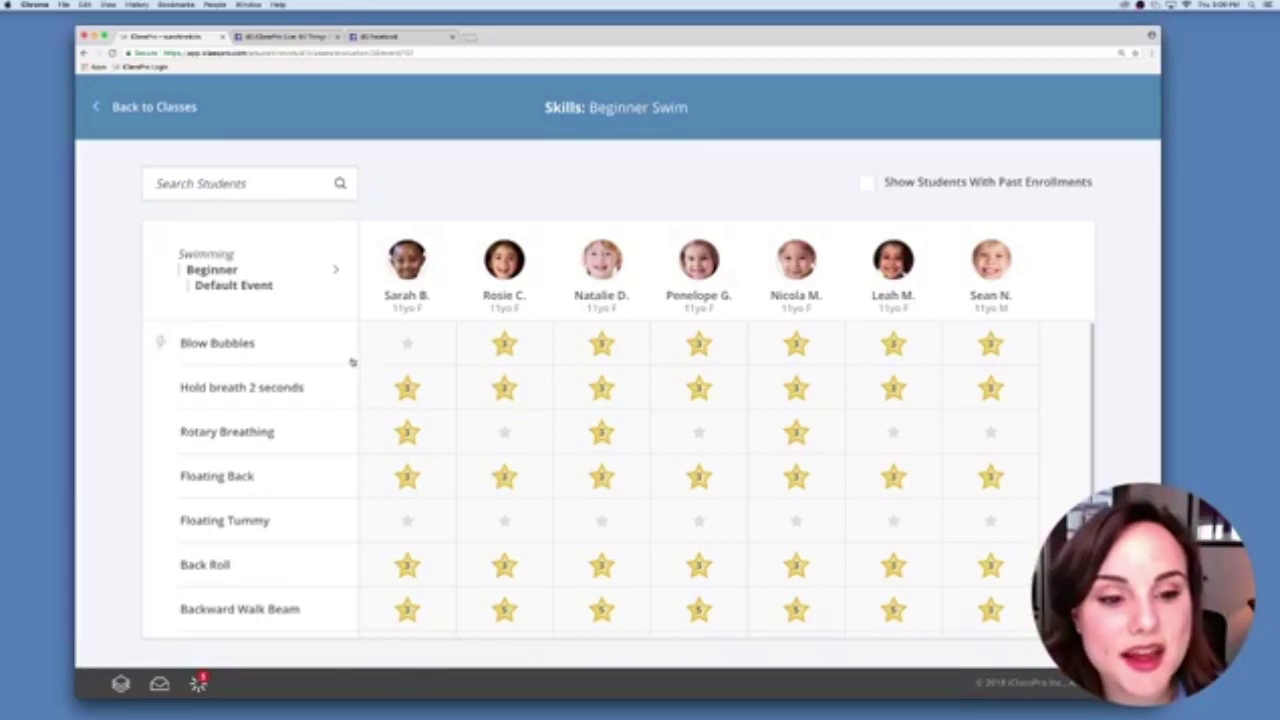
Rate the Blow Bubbles skill three stars for every student in the class at once and submit the evaluations
mouse_move(309, 357)
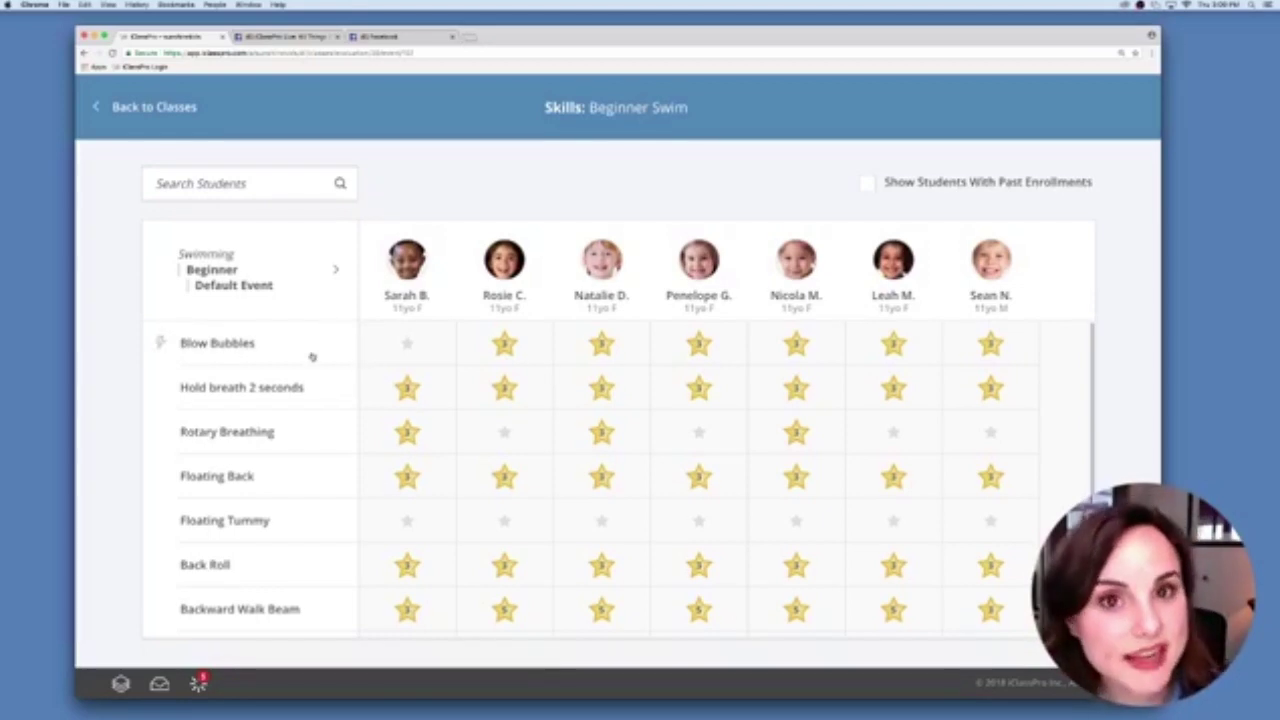
left_click(243, 348)
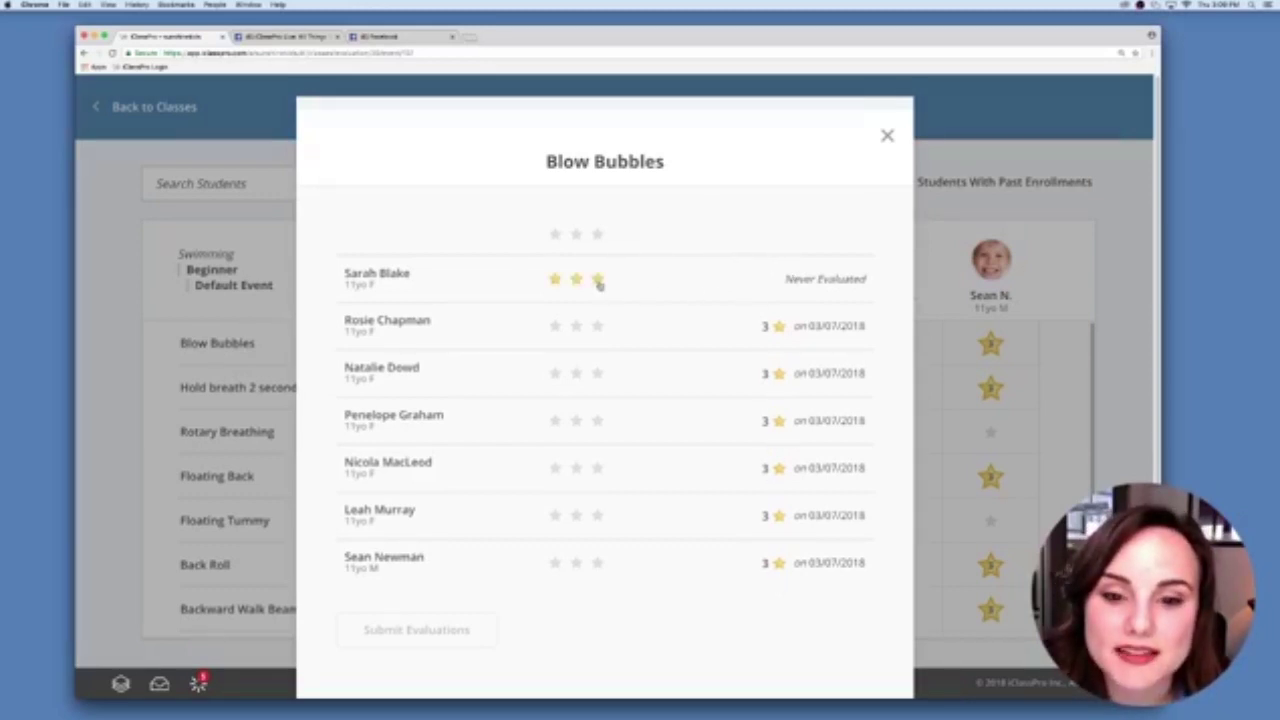
left_click(577, 282)
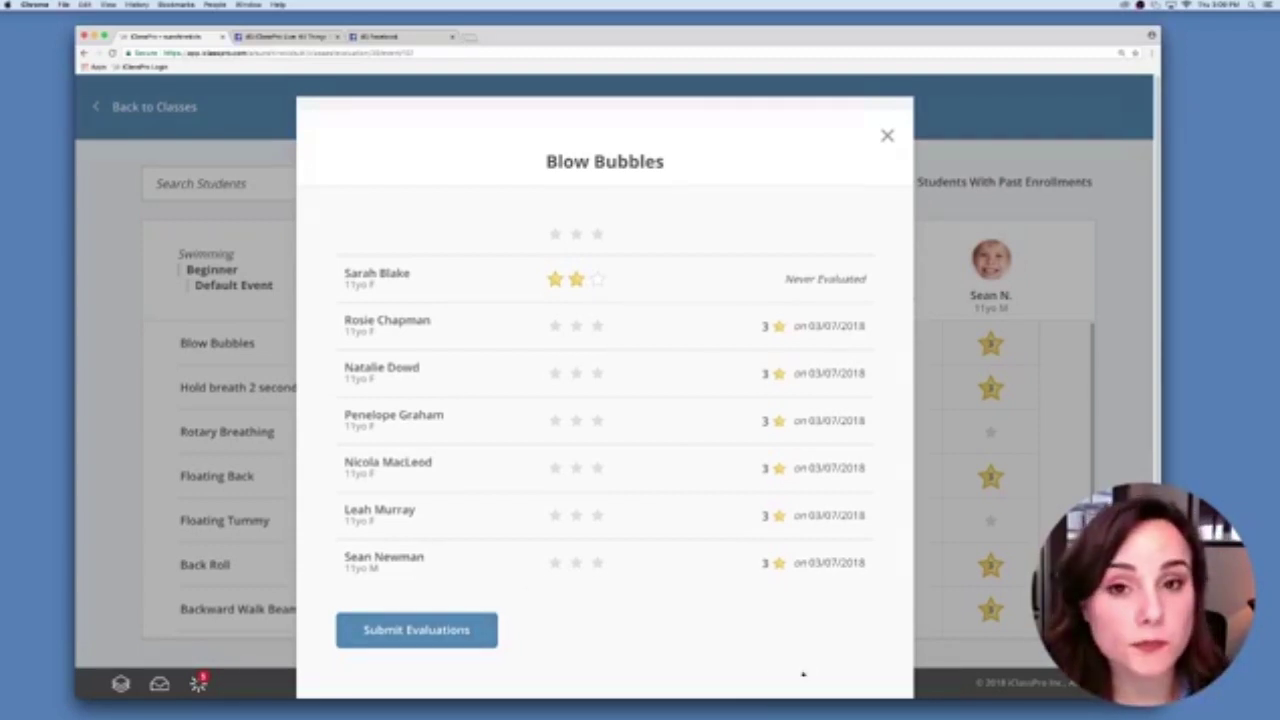
left_click(598, 234)
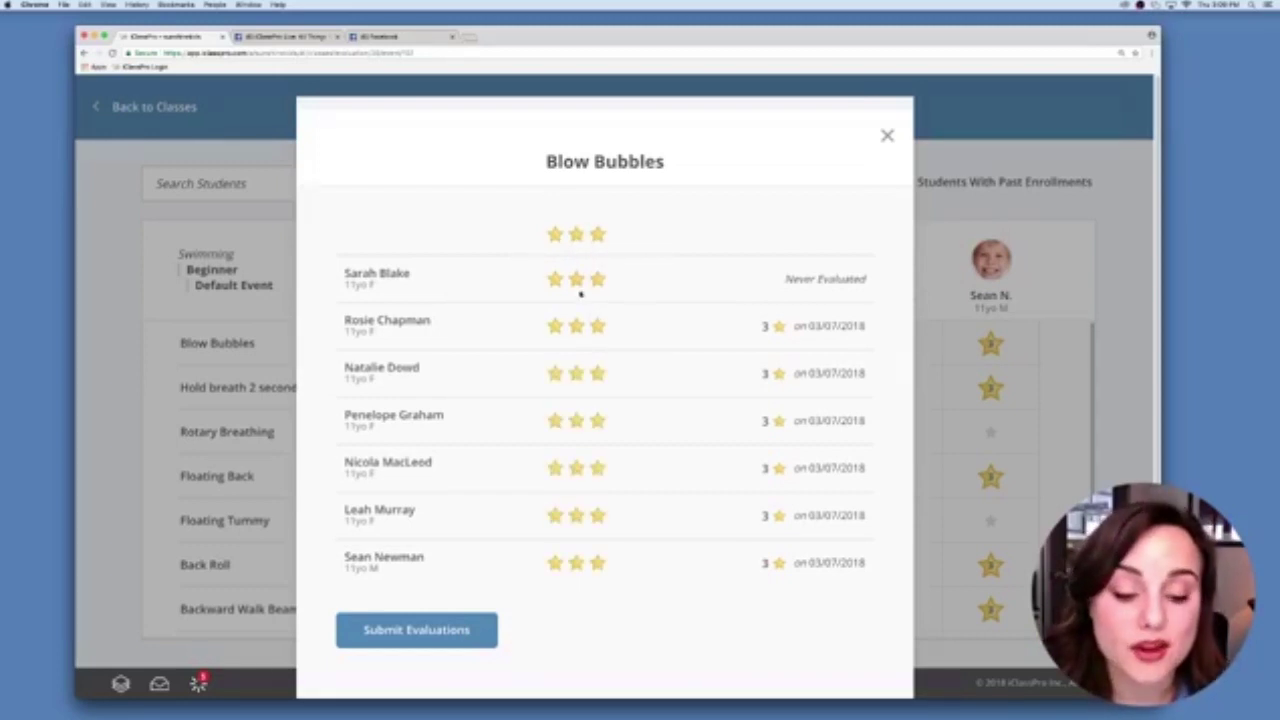
left_click(441, 634)
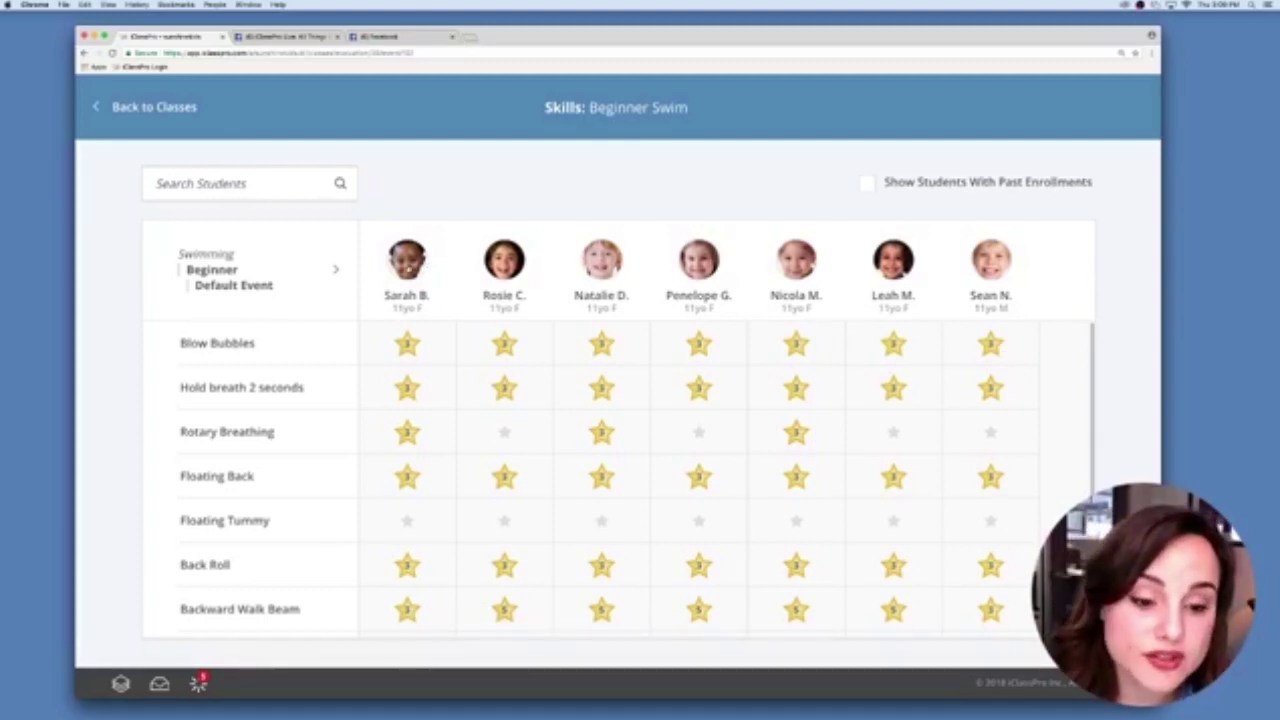
View the first student's Swimming Beginner skills from the Beginner Swim grid, close them and return to the class list
left_click(406, 262)
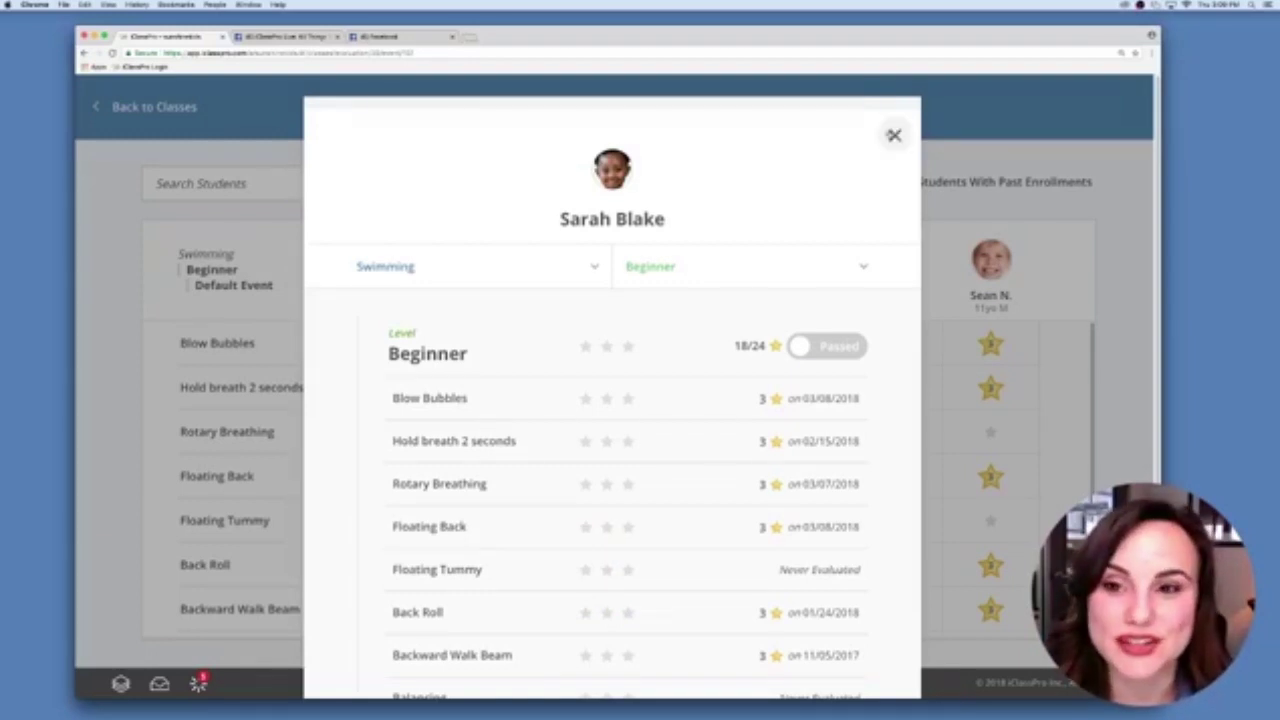
left_click(893, 135)
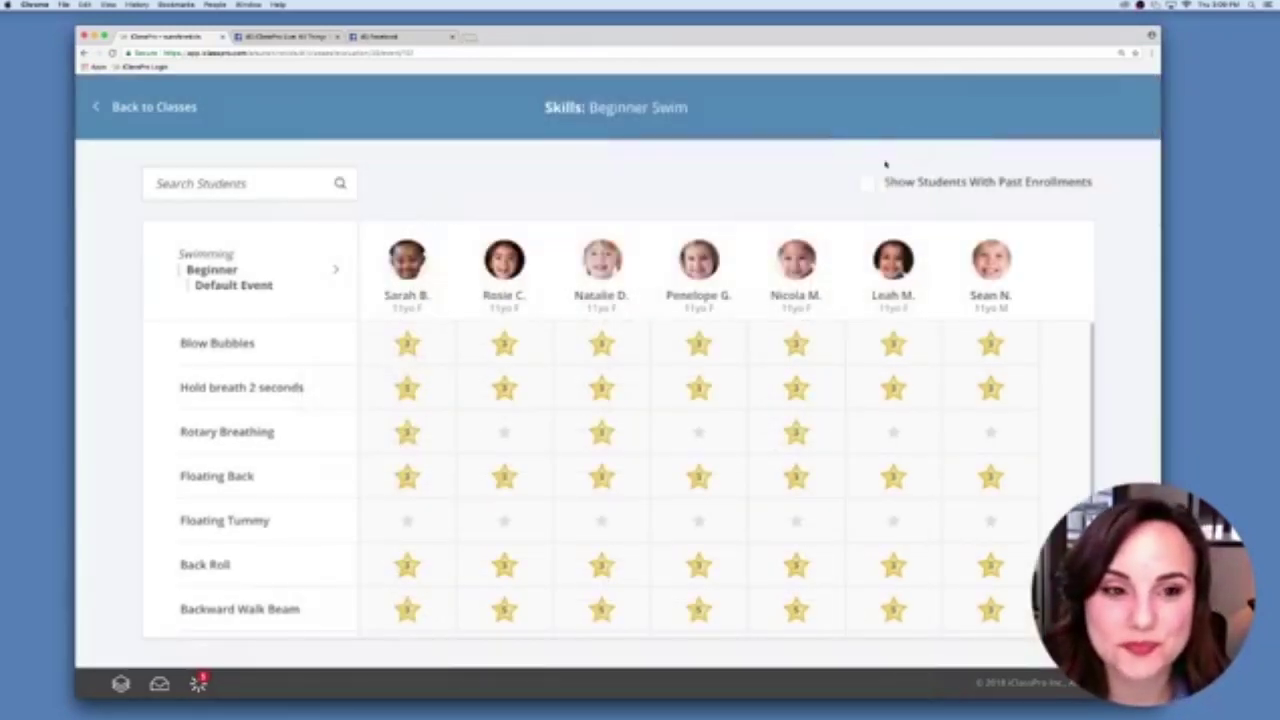
left_click(196, 107)
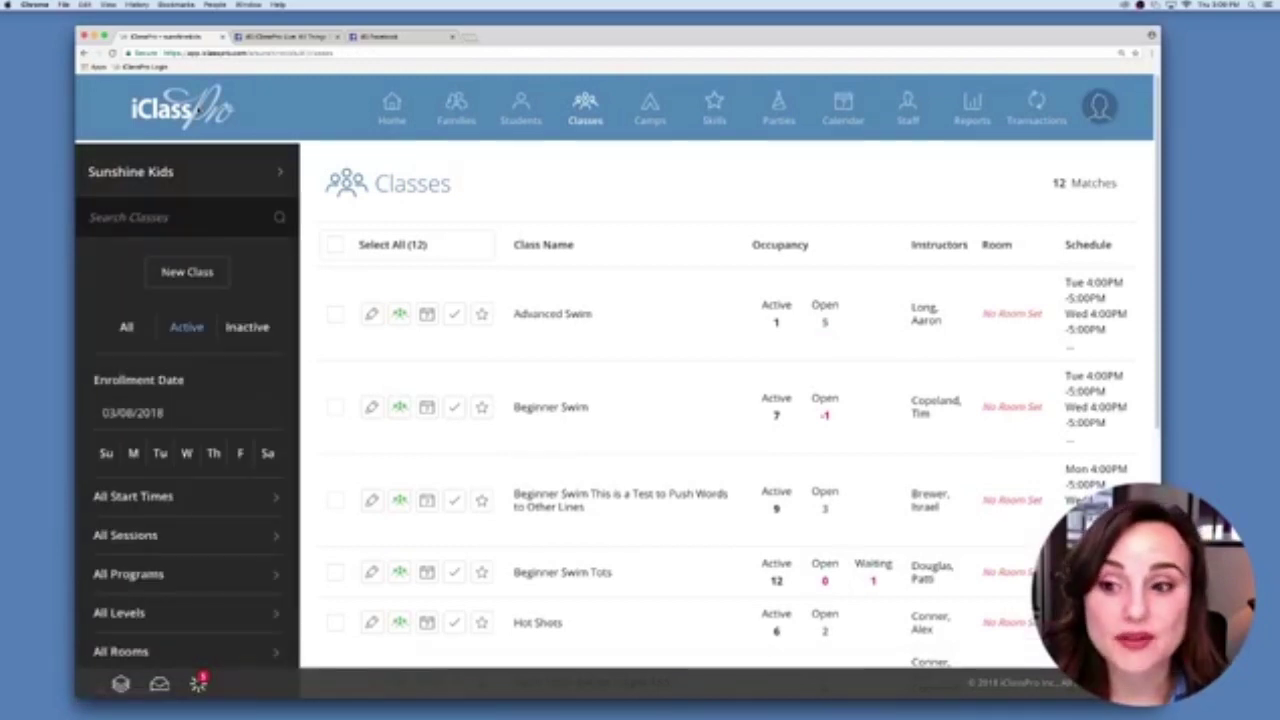
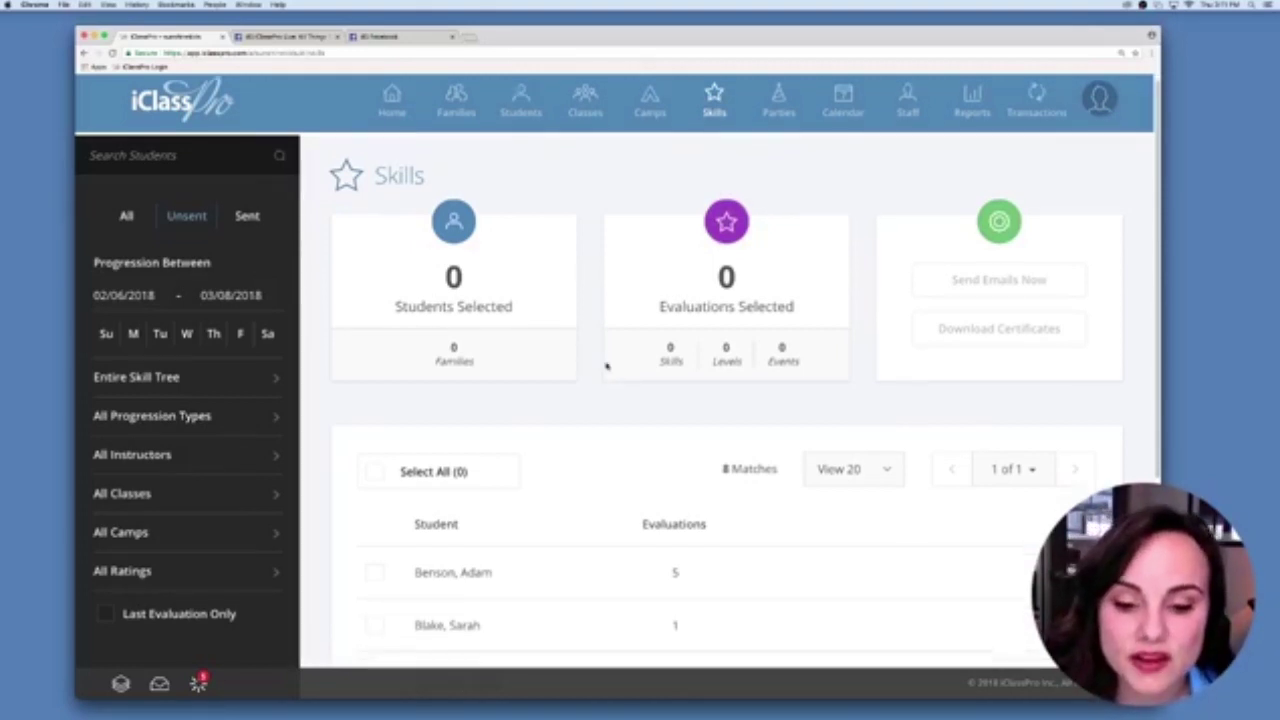
Set the start of the Progression Between range to 01/01/2018 for the unsent skill evaluations
scroll(603, 366, "down", 1)
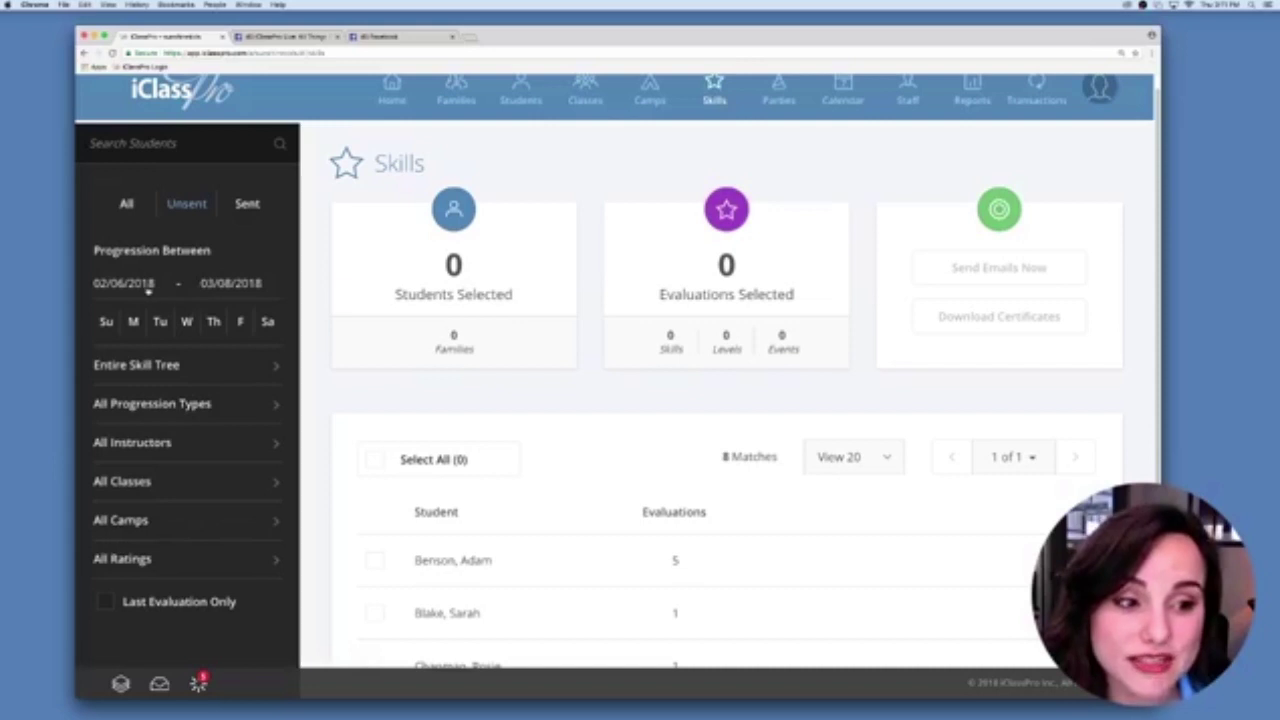
left_click(149, 285)
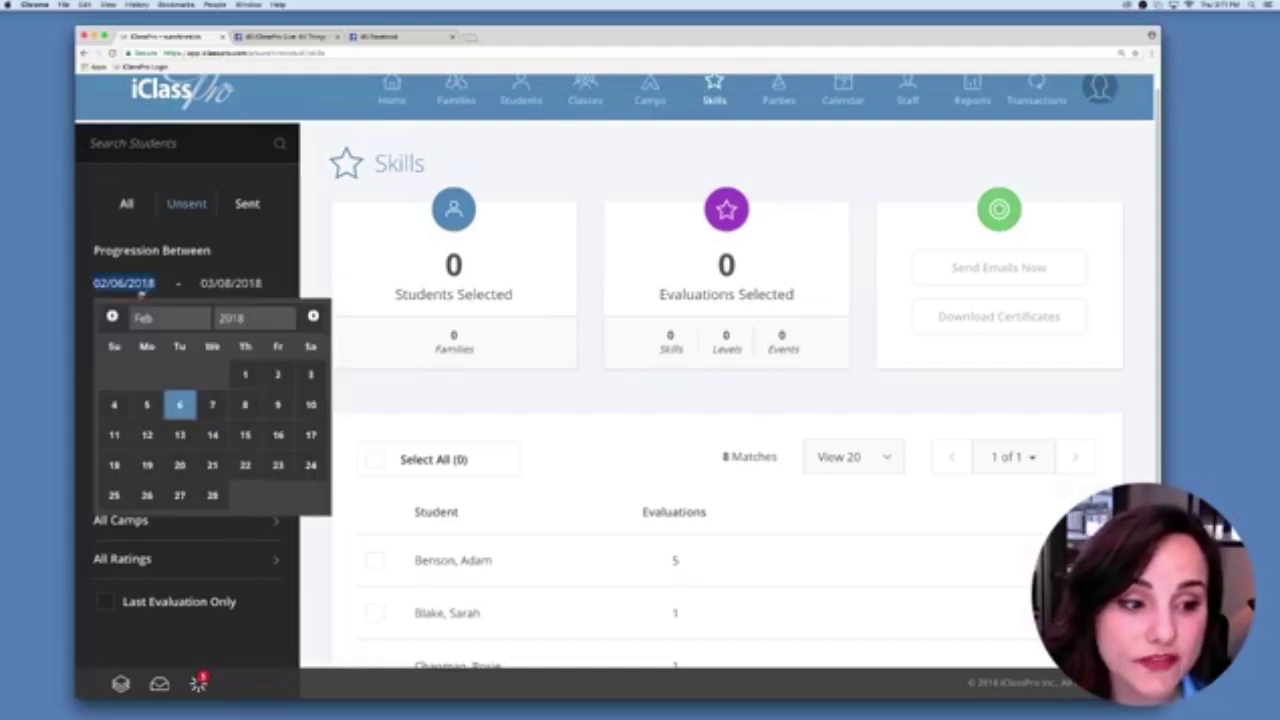
left_click(111, 318)
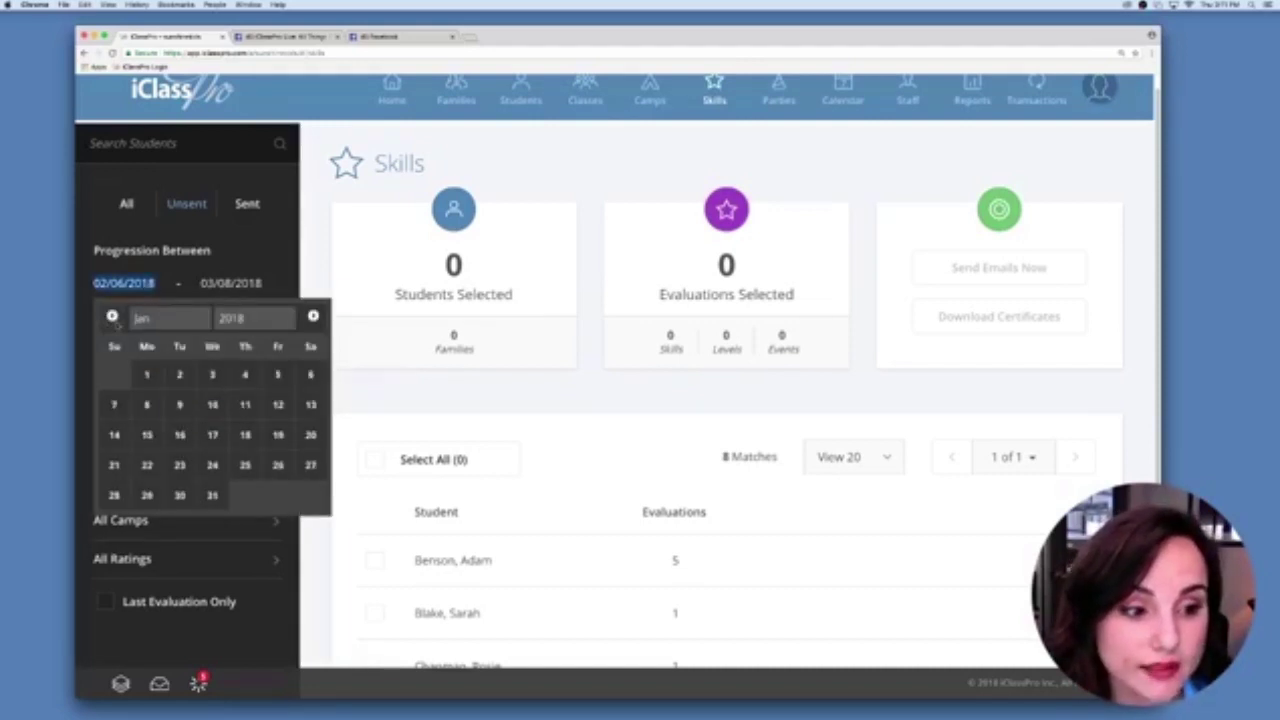
left_click(144, 376)
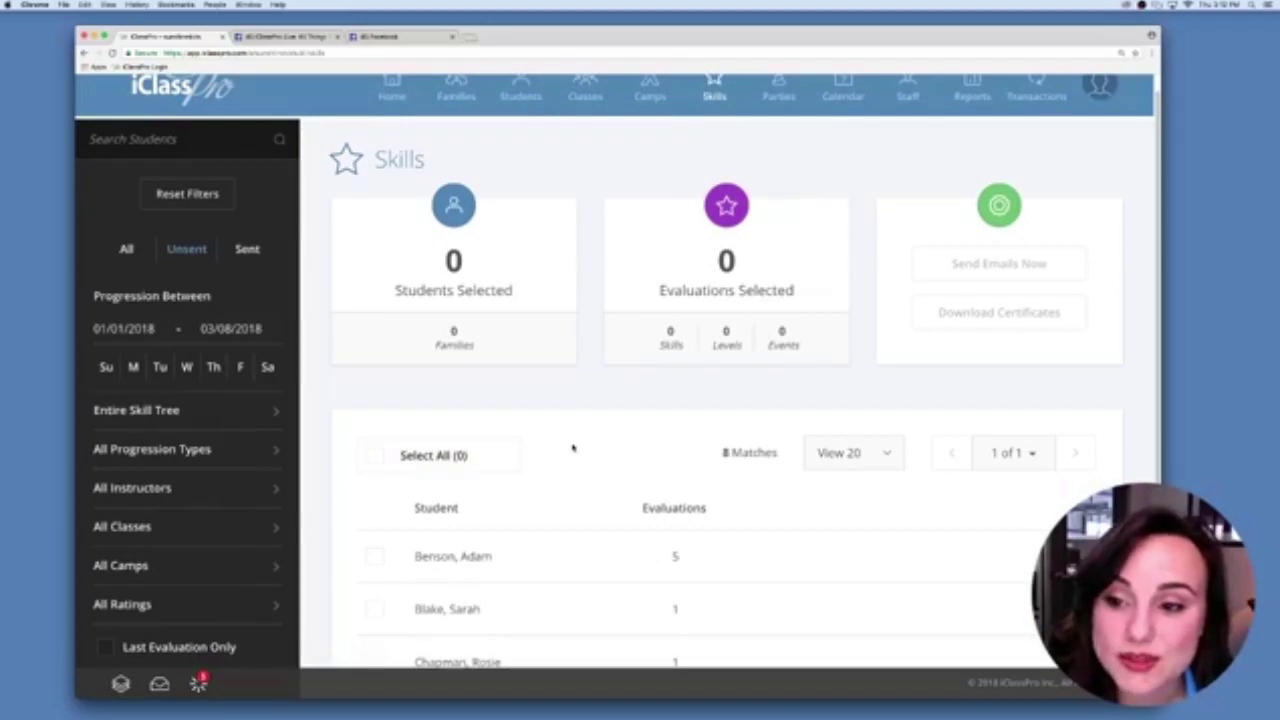
Select the first and third students in the unsent evaluations list, and extend the selection to all students
scroll(565, 455, "down", 2)
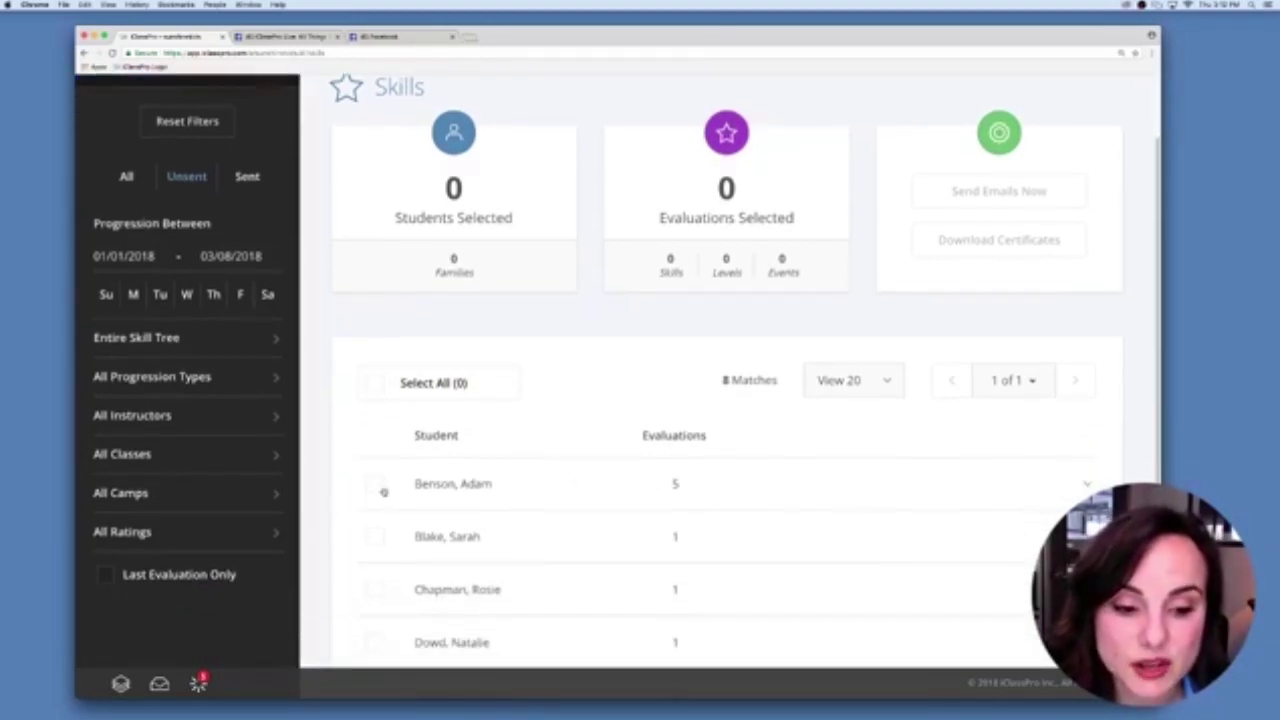
left_click(383, 492)
left_click(375, 594)
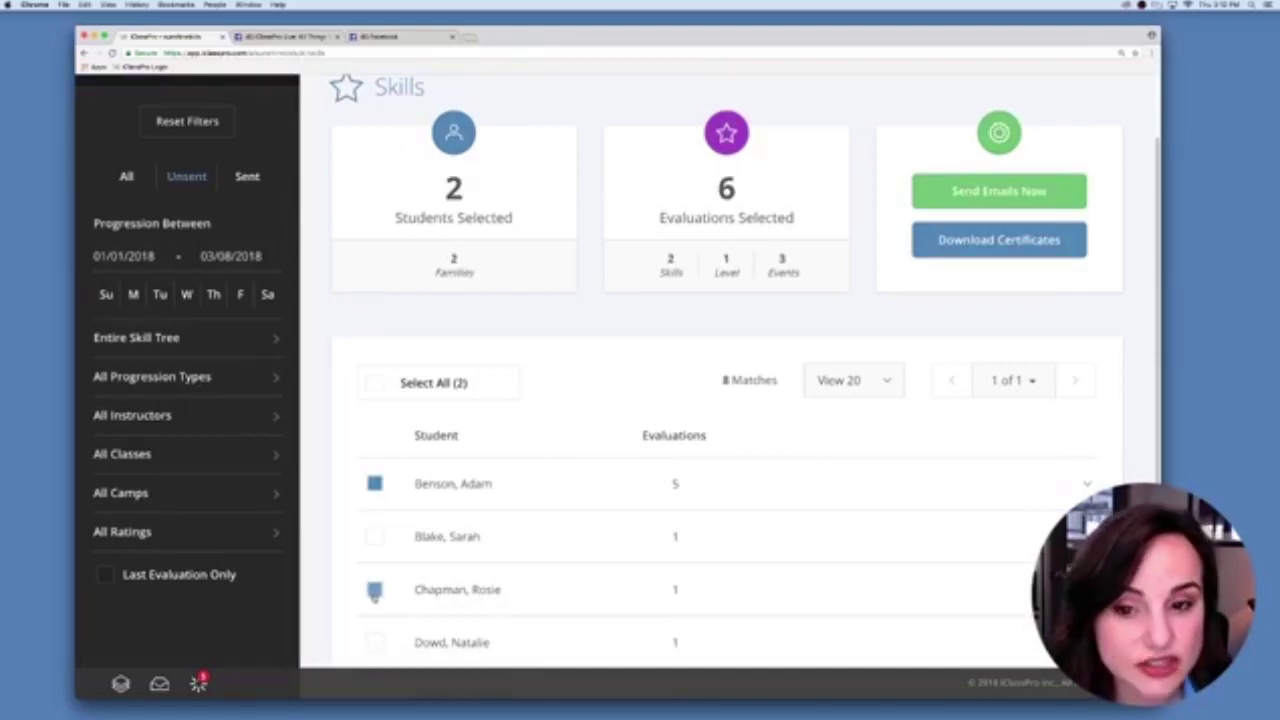
left_click(376, 386)
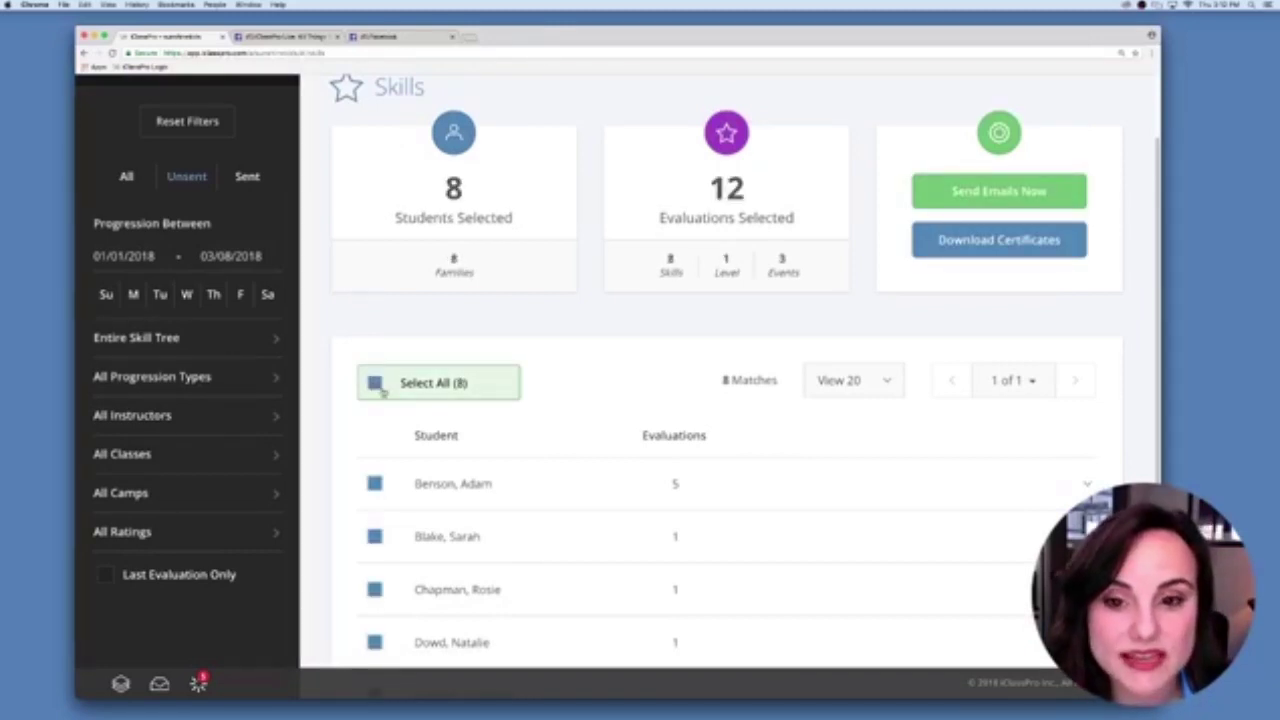
Email the selected evaluations to the families, confirm the sending, and close the background tasks and the completion screen
scroll(614, 360, "up", 2)
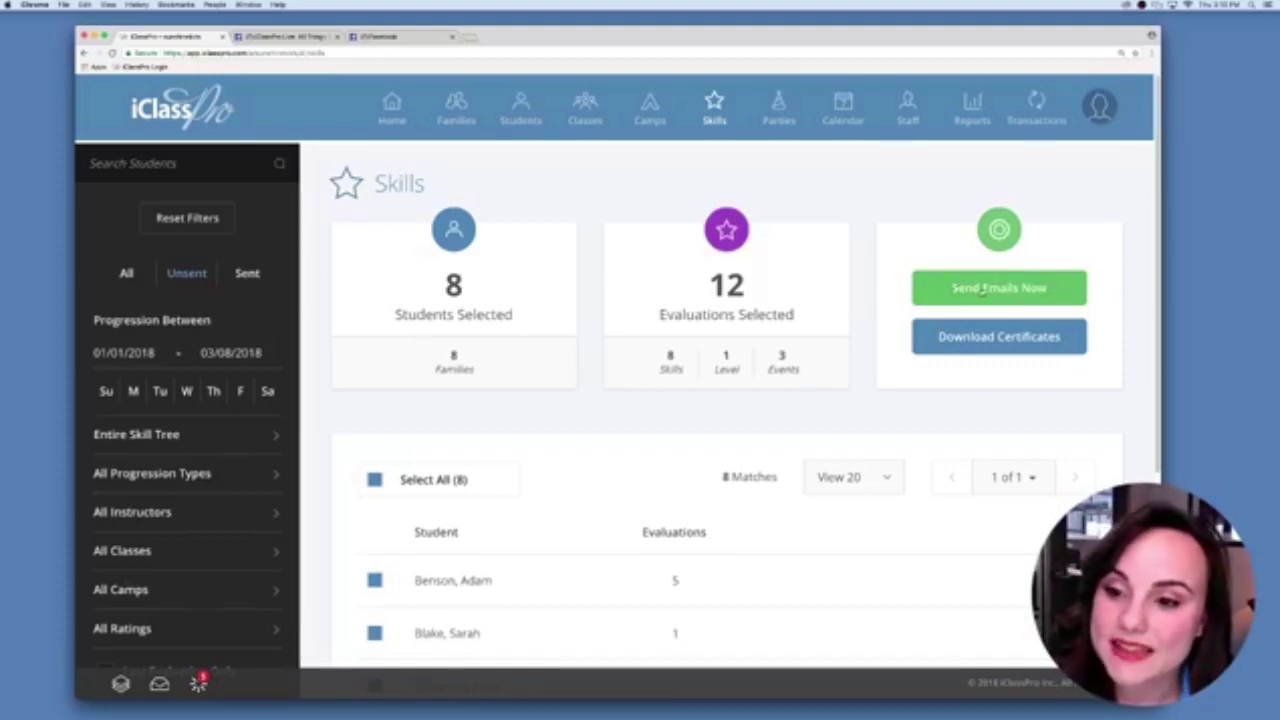
left_click(982, 289)
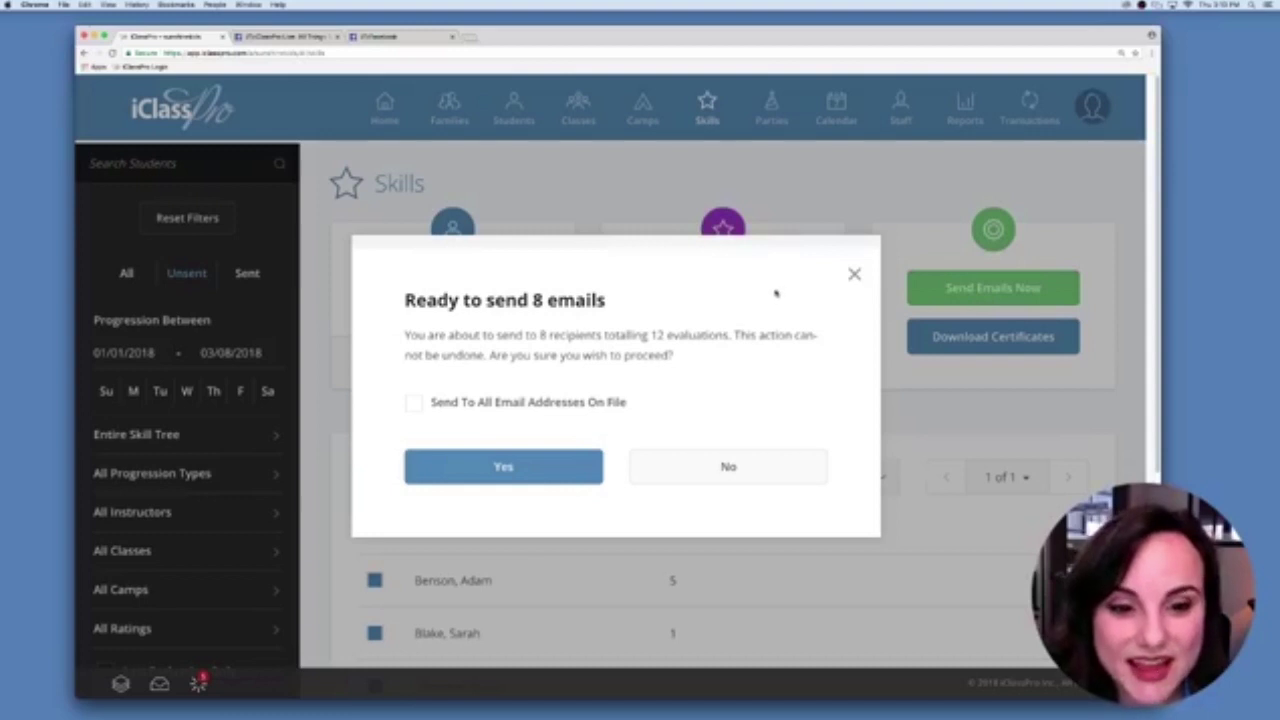
left_click(548, 477)
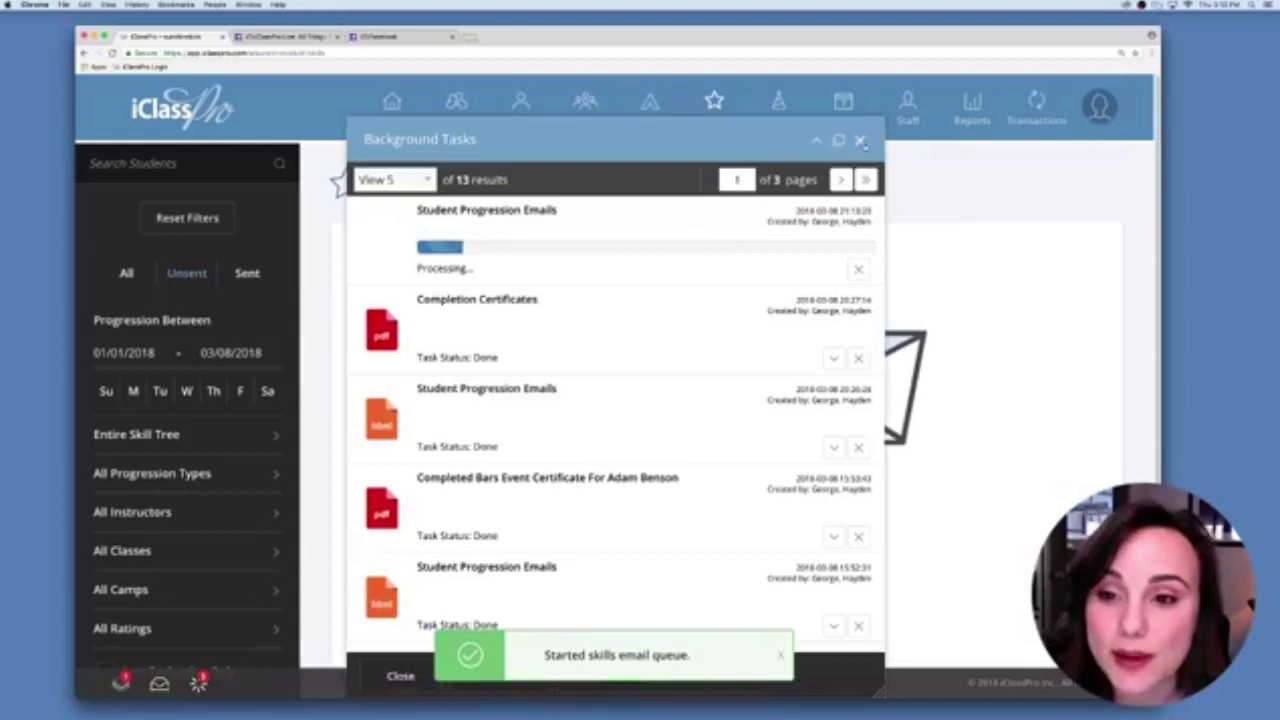
left_click(860, 140)
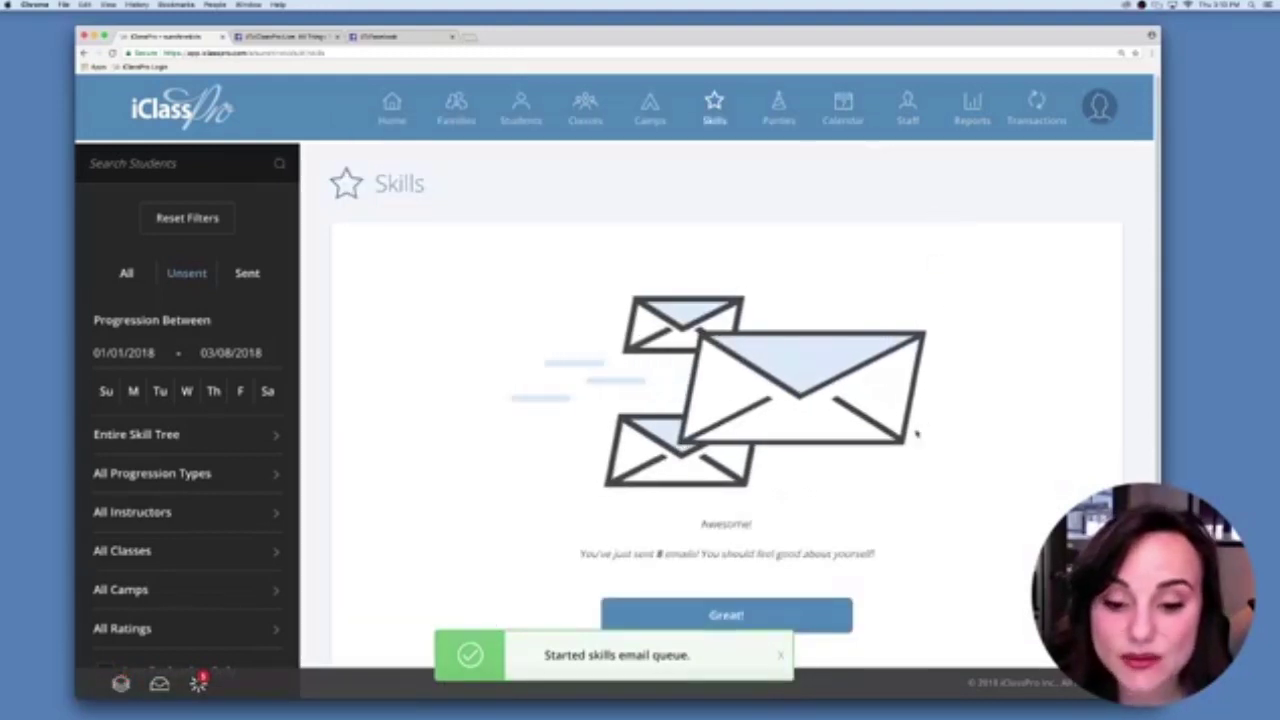
left_click(679, 616)
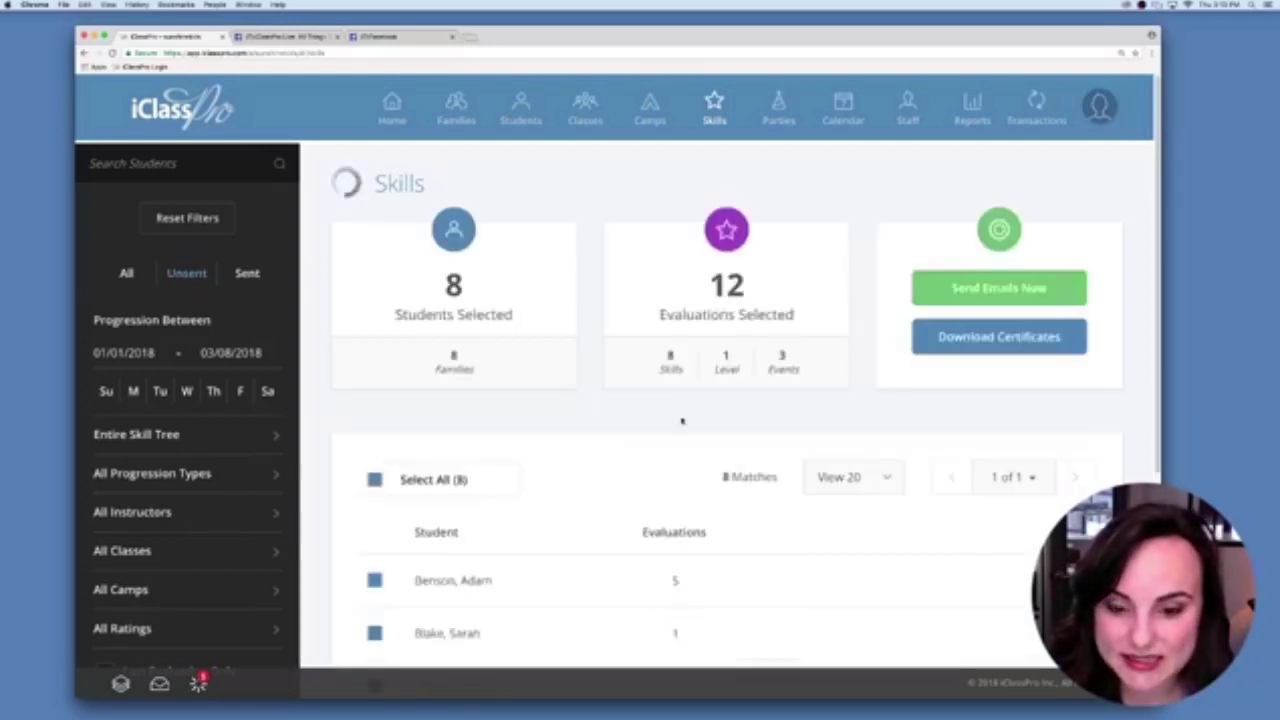
Filter the skill evaluations to show only those already sent
scroll(697, 283, "down", 1)
scroll(697, 283, "down", 1)
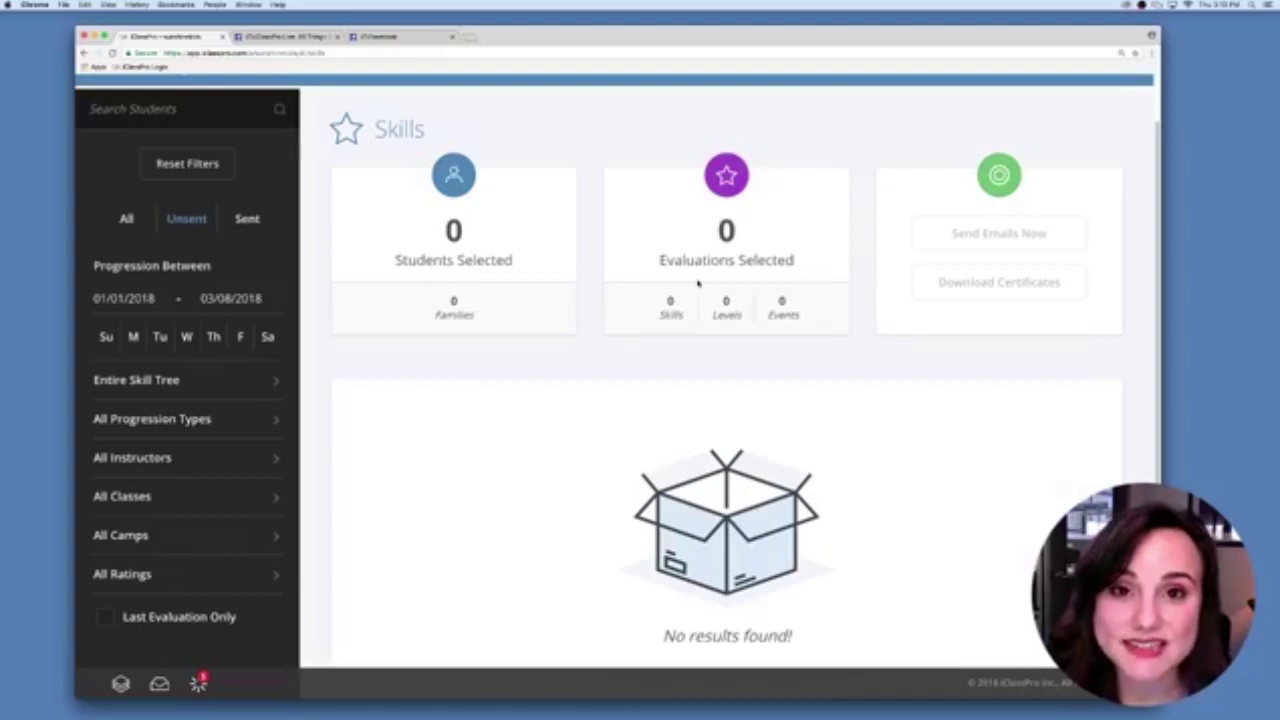
left_click(246, 220)
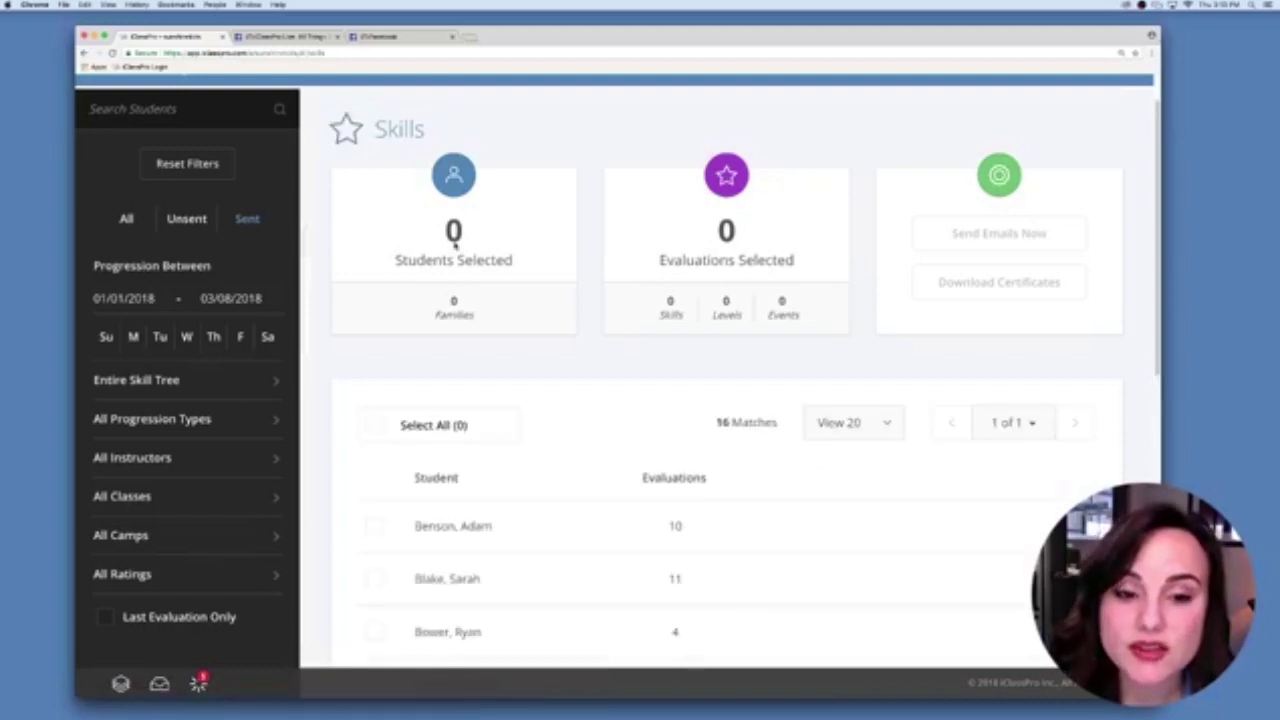
scroll(455, 250, "up", 1)
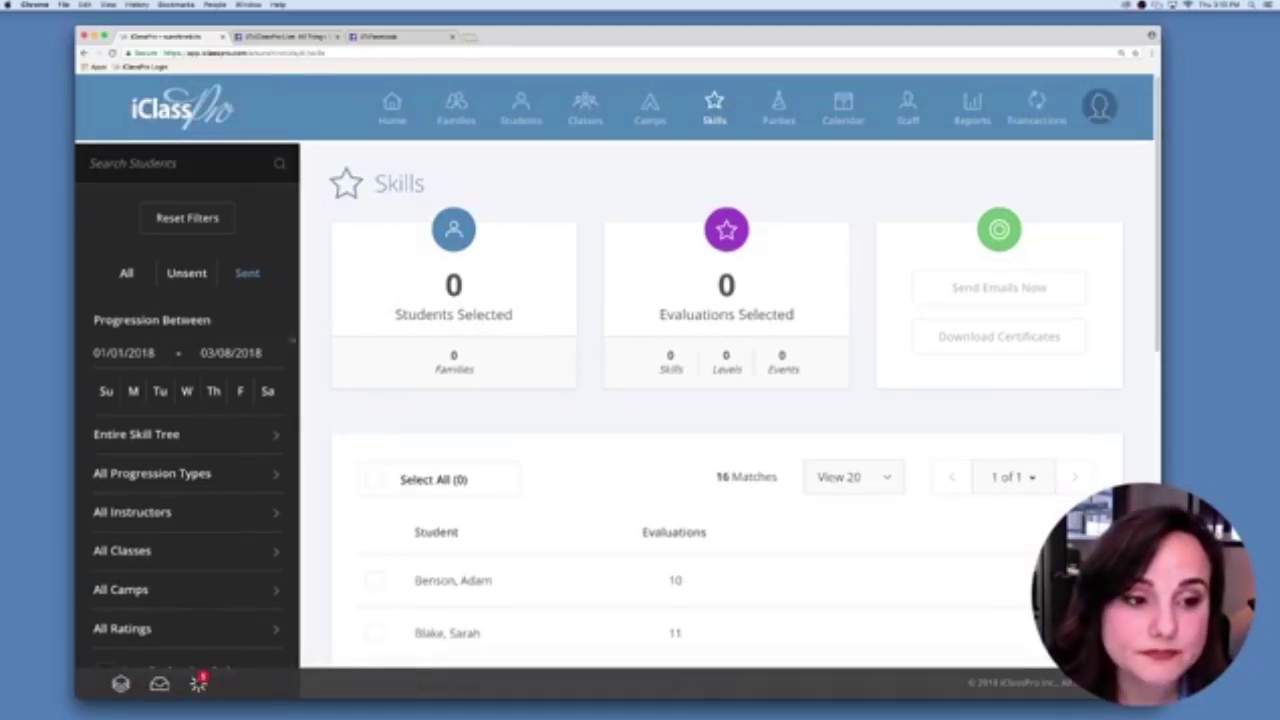
Switch the filter back to unsent evaluations and set the progression start date to 12/01/2017
left_click(186, 274)
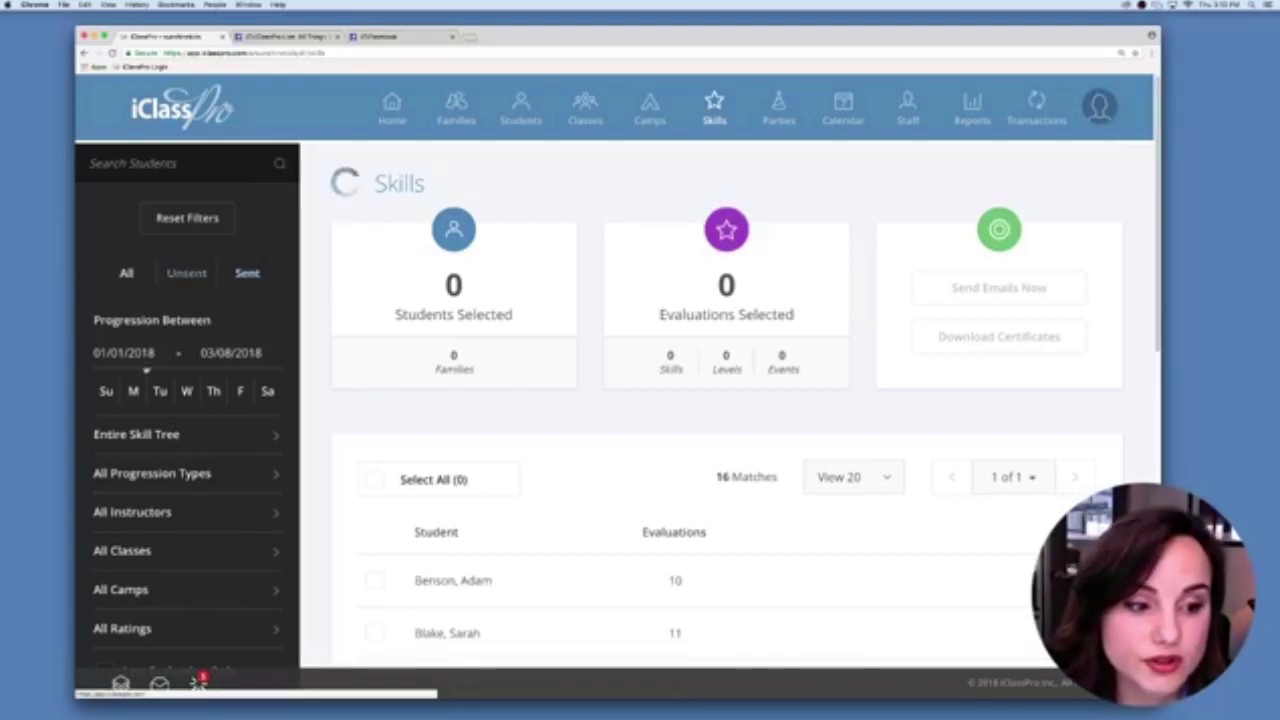
left_click(139, 356)
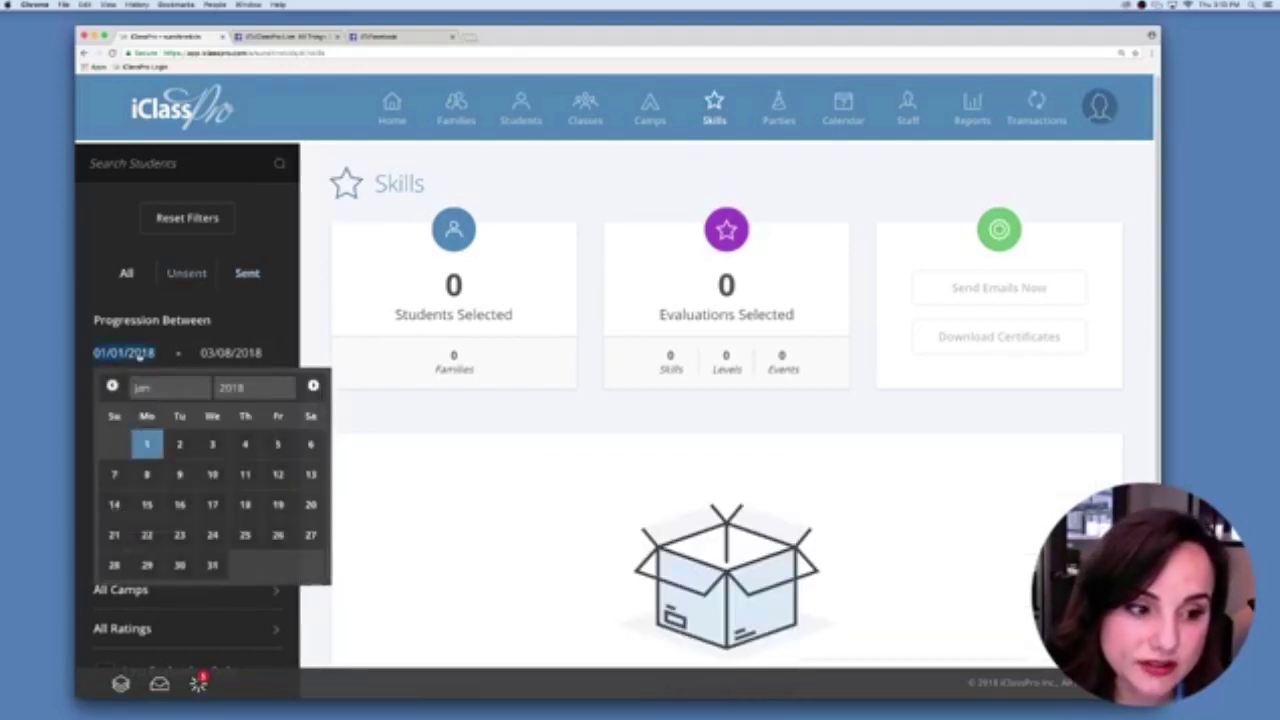
left_click(113, 386)
left_click(278, 443)
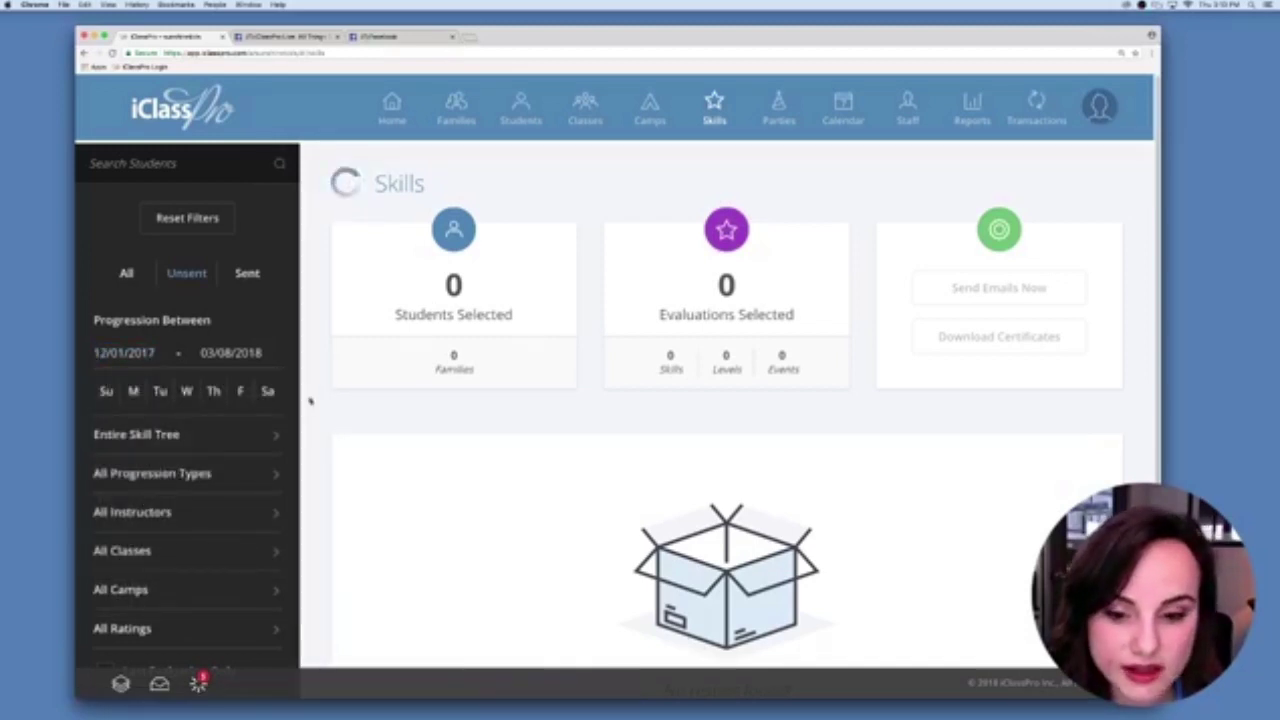
Select all students in the unsent list, generate their completion certificates for download and close the background tasks
left_click(388, 479)
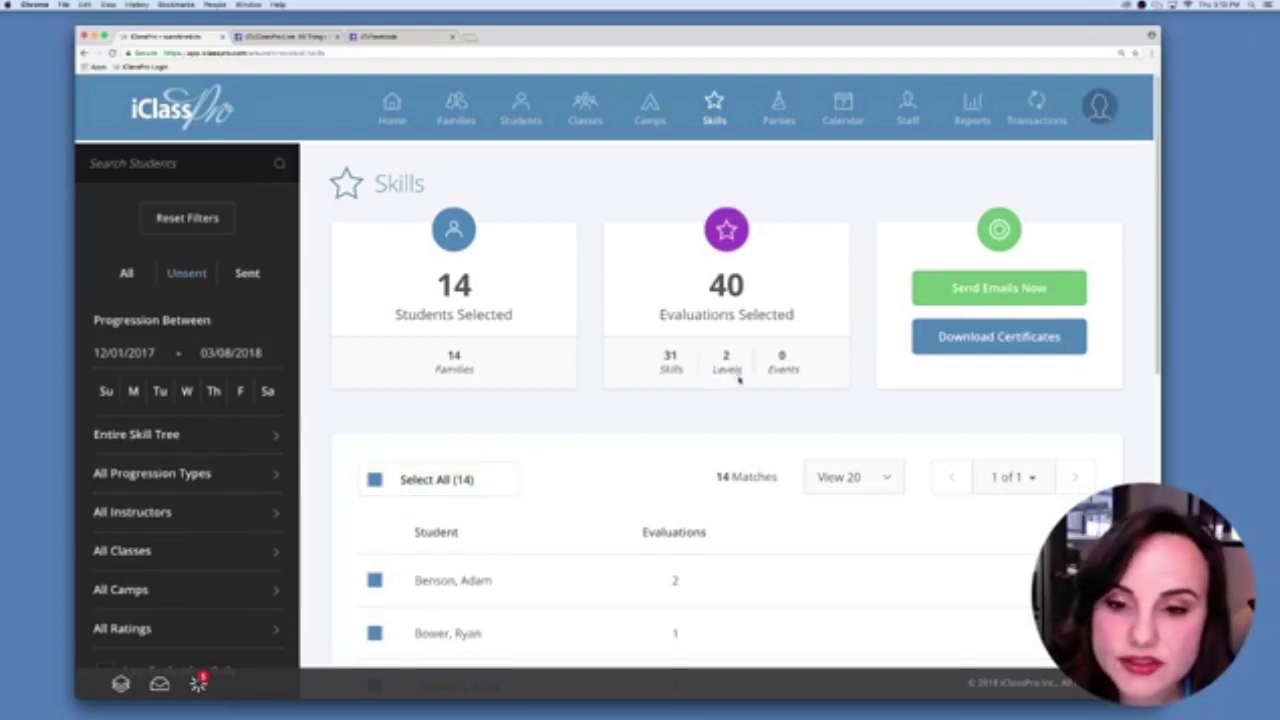
left_click(950, 342)
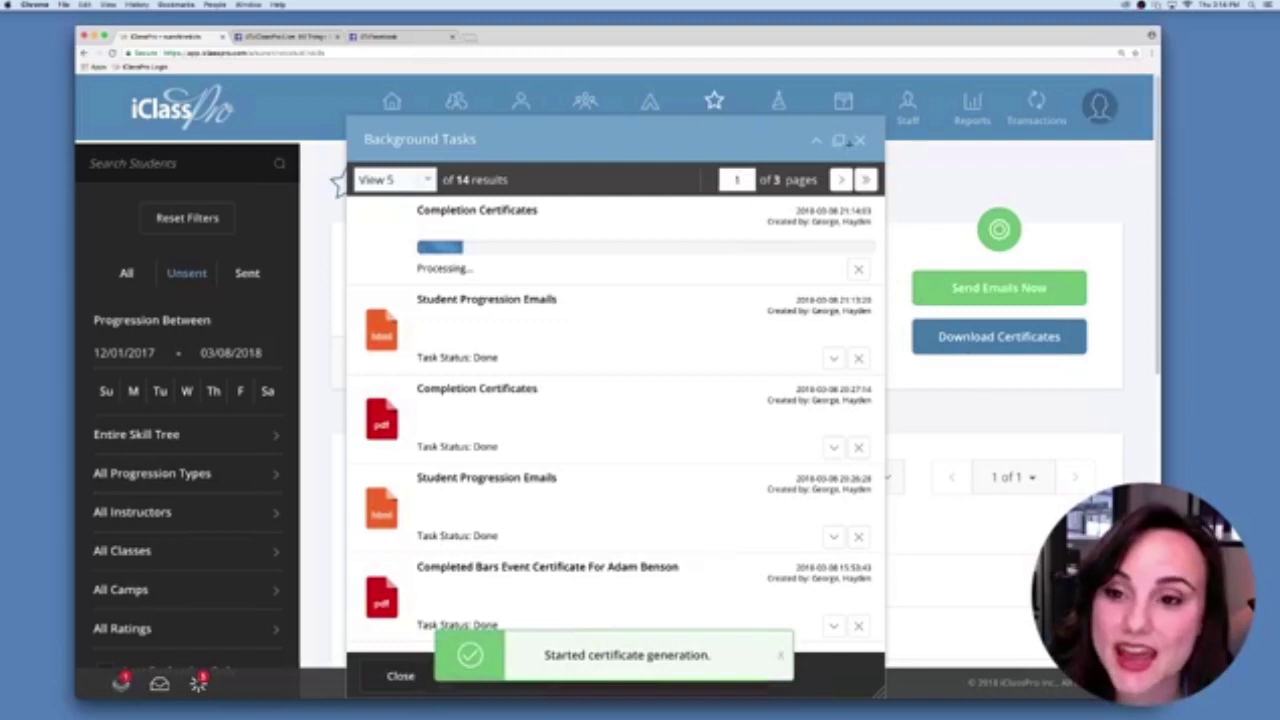
left_click(859, 142)
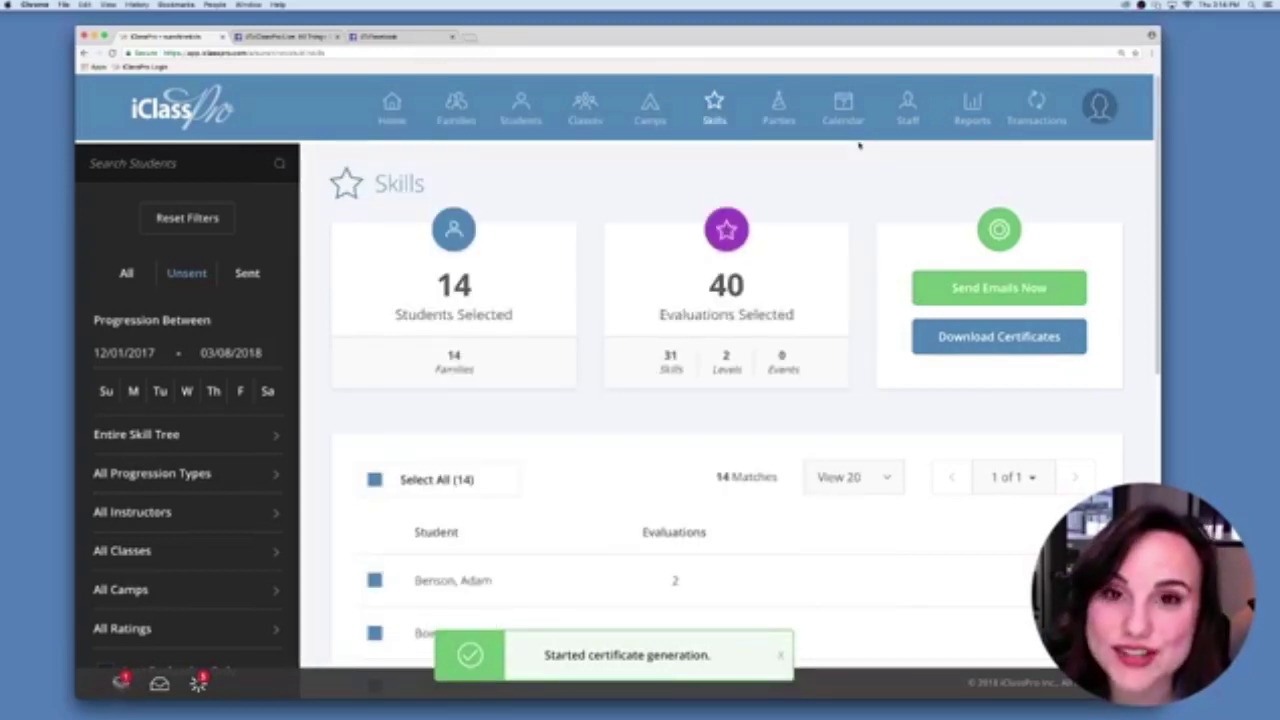